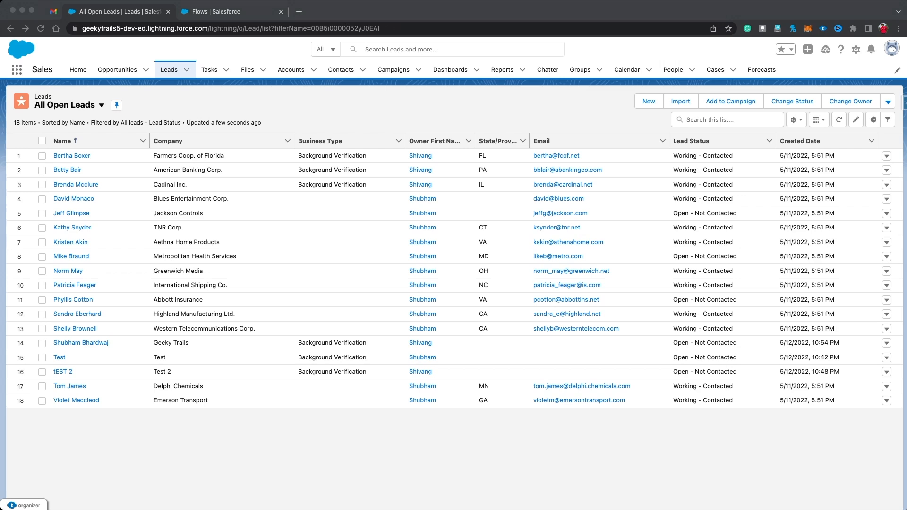
Step: Open the Farmers Coop. of Florida lead and scroll down to its Business Type field
{"action": "left_click", "coordinate": [71, 155]}
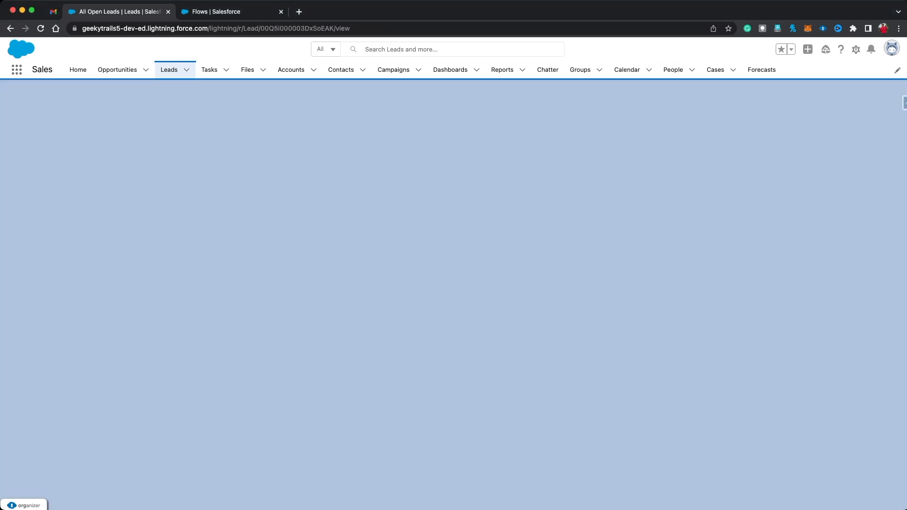
{"action": "scroll", "coordinate": [293, 243], "scroll_direction": "down", "scroll_amount": 3}
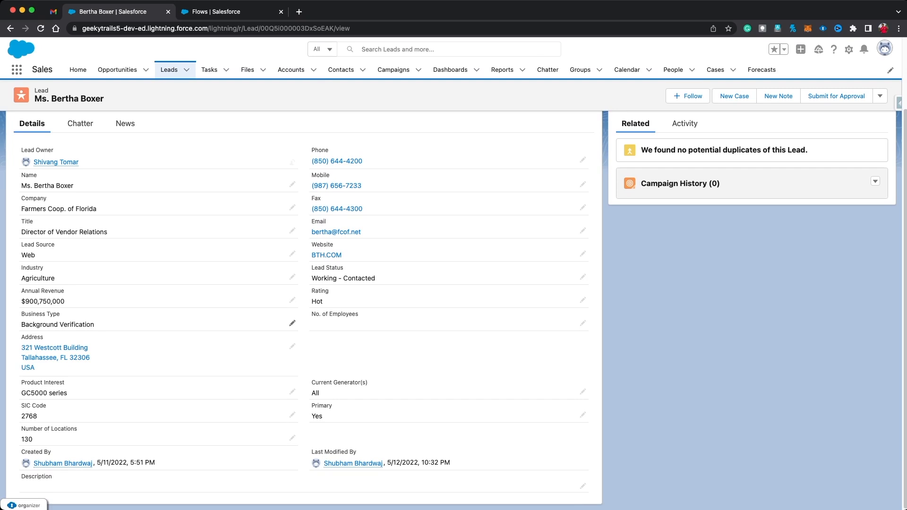
Step: Review the lead's Business Type picklist values, then go to the Setup Flows browser tab
{"action": "left_click", "coordinate": [292, 323]}
{"action": "left_click", "coordinate": [289, 328]}
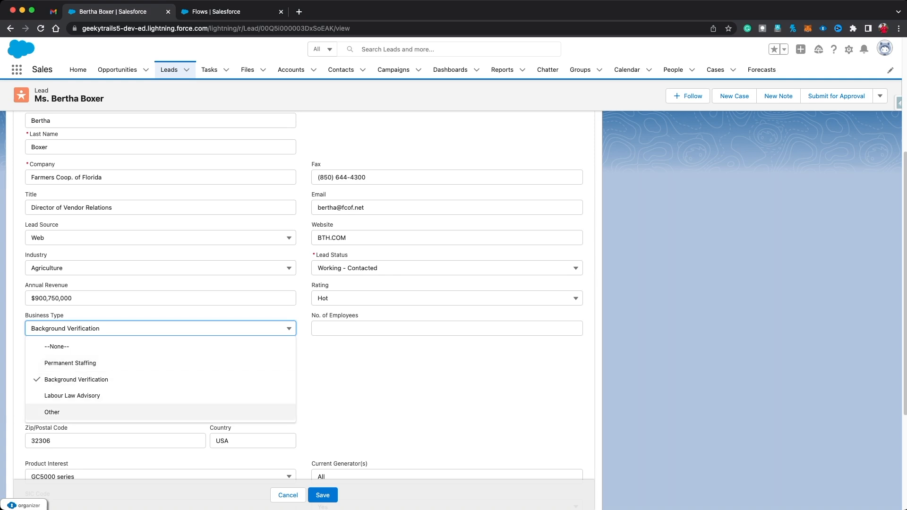
{"action": "left_click", "coordinate": [369, 400]}
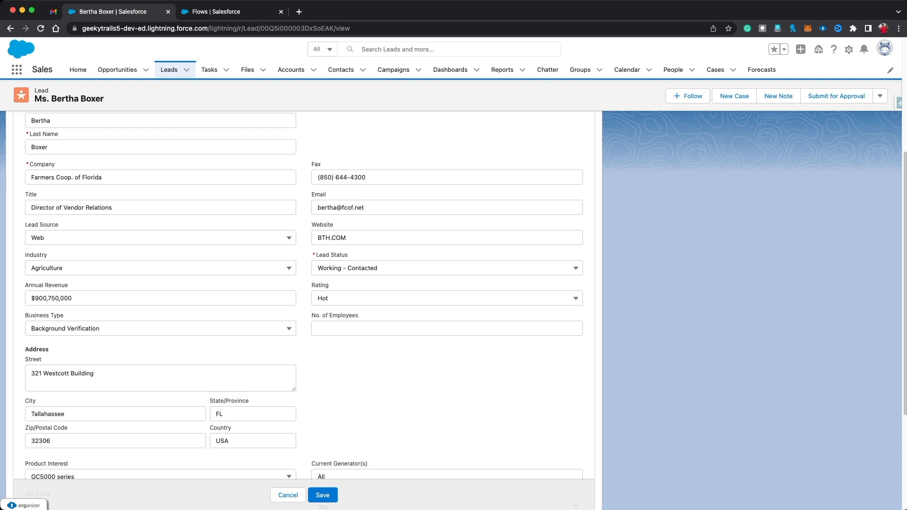
{"action": "left_click", "coordinate": [160, 328]}
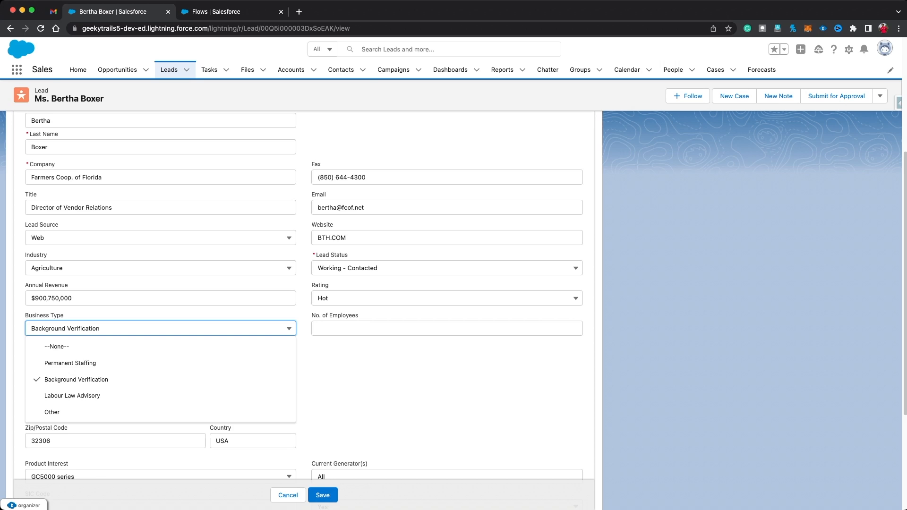
{"action": "left_click", "coordinate": [250, 14]}
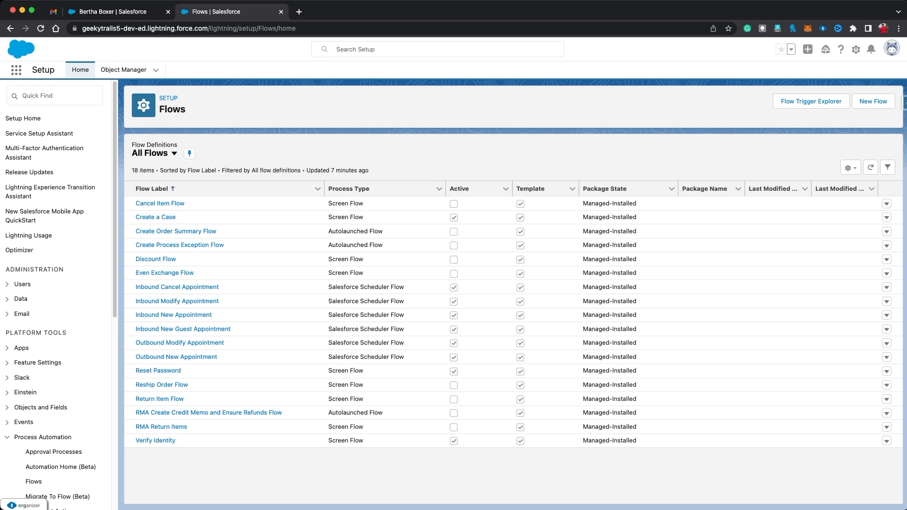
Step: Create a new Record-Triggered Flow from the Flows list
{"action": "left_click", "coordinate": [873, 102]}
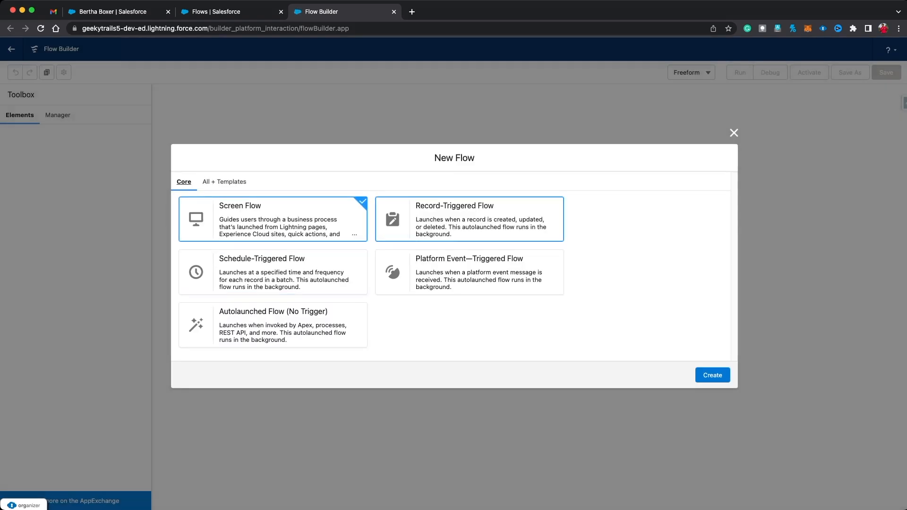
{"action": "left_click", "coordinate": [470, 219]}
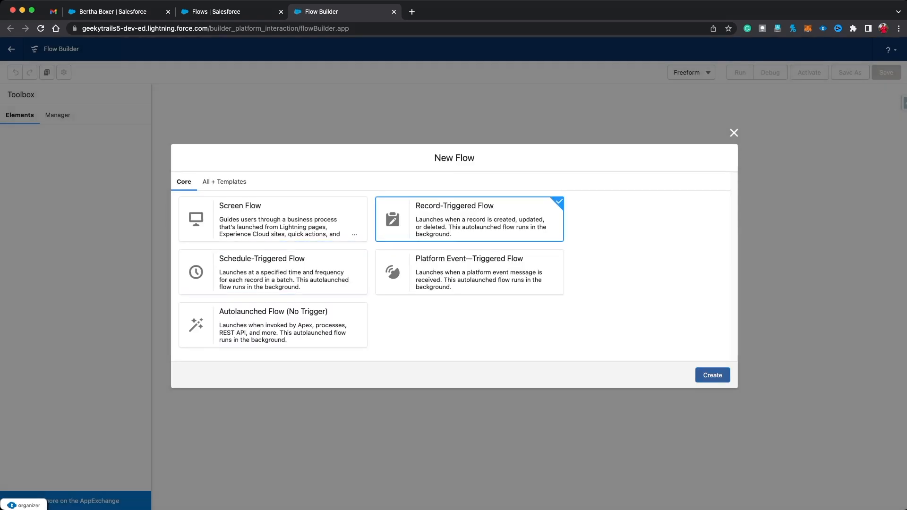
{"action": "left_click", "coordinate": [712, 375]}
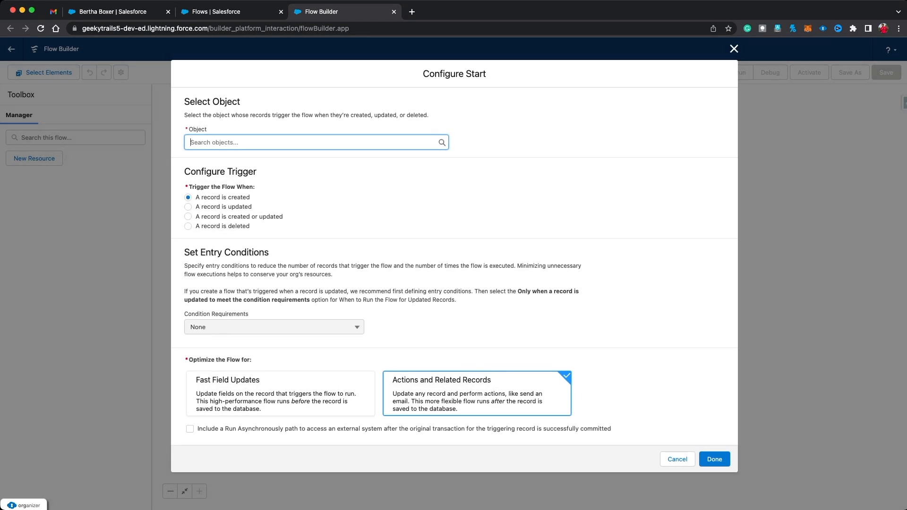
Step: Trigger the flow on Lead records when created or updated, requiring all conditions met
{"action": "type", "text": "Lead"}
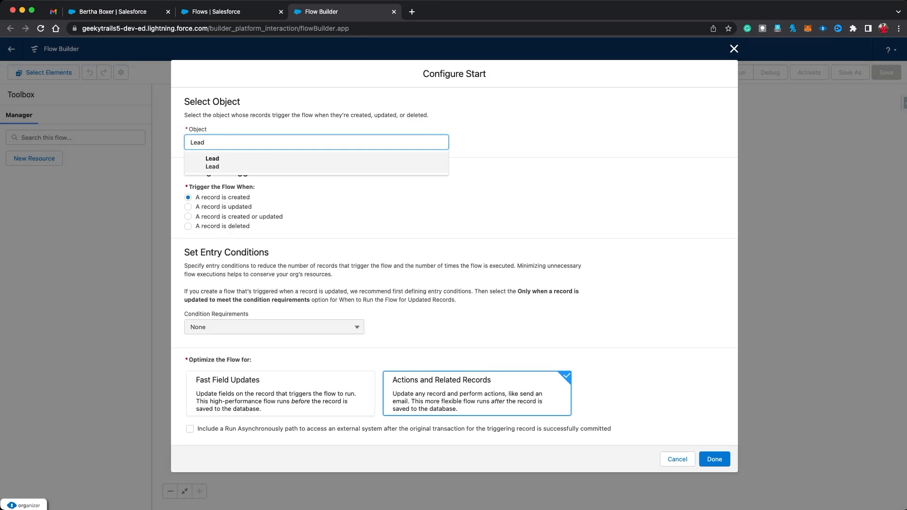
{"action": "key", "text": "Return"}
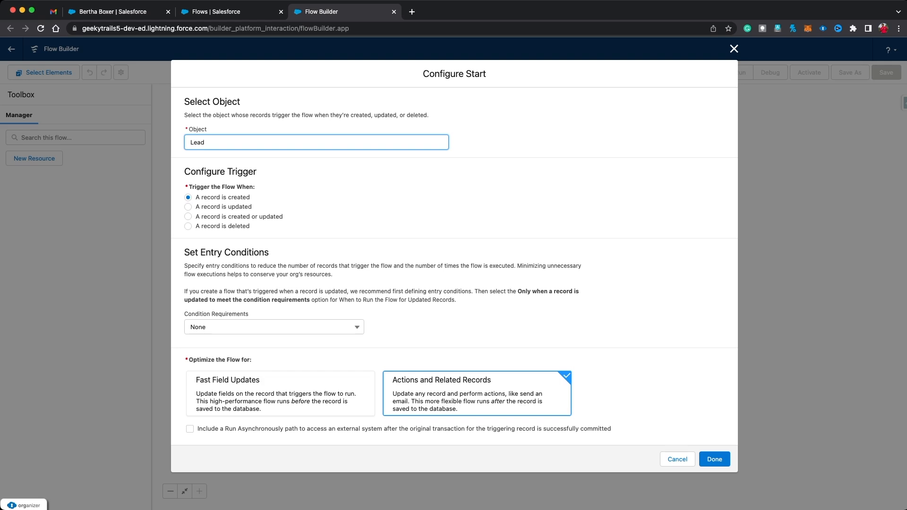
{"action": "left_click", "coordinate": [188, 217]}
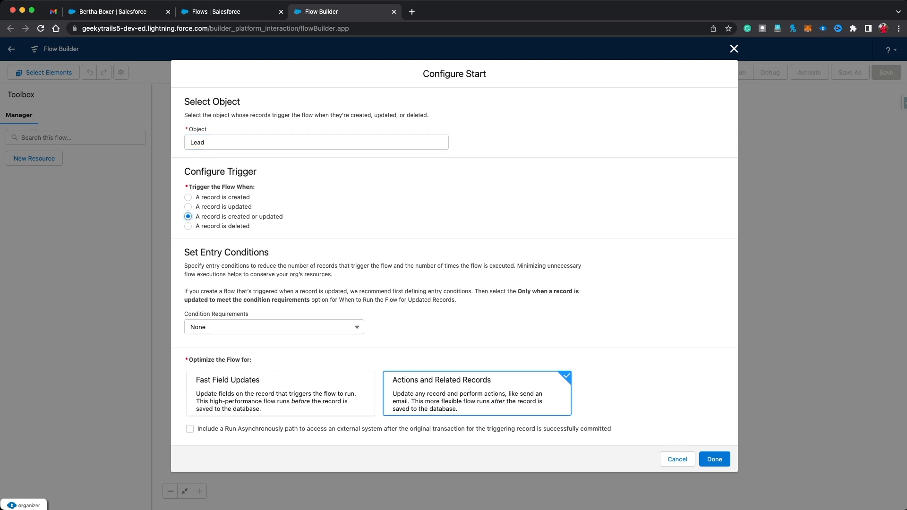
{"action": "left_click", "coordinate": [274, 327]}
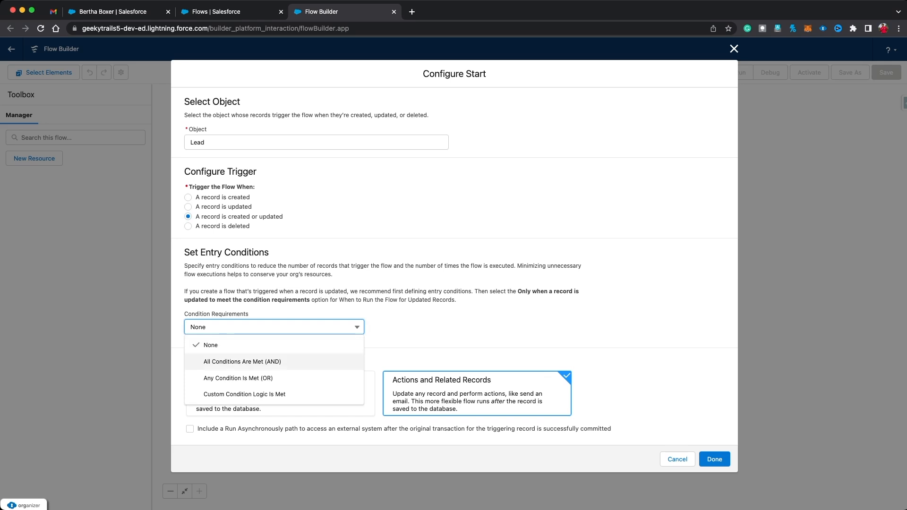
{"action": "left_click", "coordinate": [242, 362]}
Step: Add the entry condition Business_Type__c Is Null False and confirm the start configuration
{"action": "left_click", "coordinate": [298, 359]}
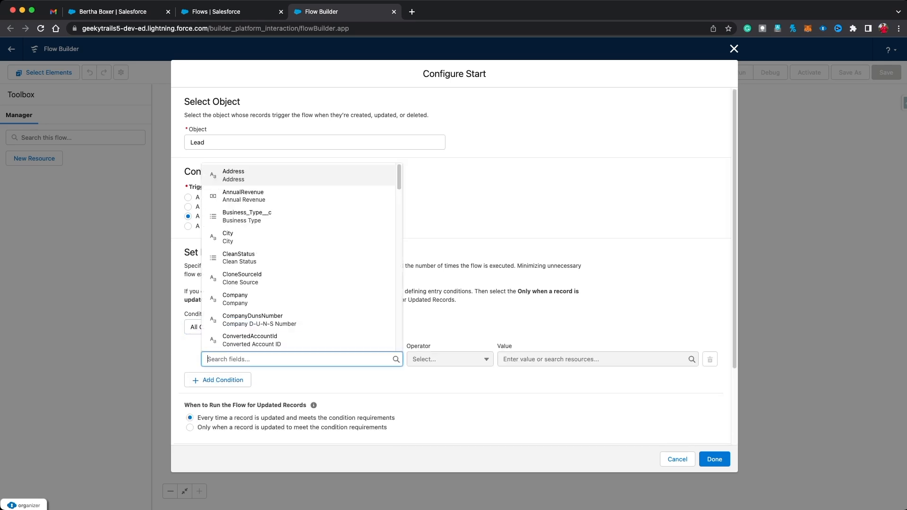
{"action": "type", "text": "busin"}
{"action": "left_click", "coordinate": [255, 339]}
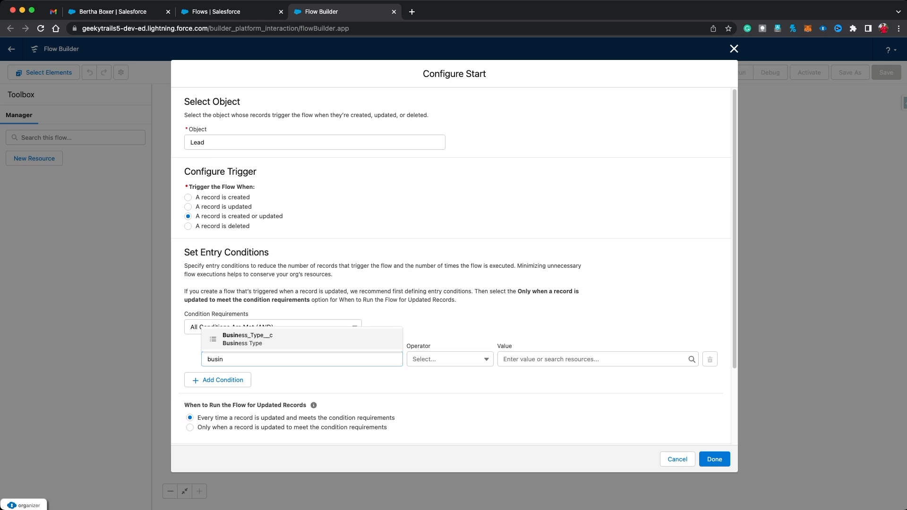
{"action": "left_click", "coordinate": [449, 359]}
{"action": "left_click", "coordinate": [449, 460]}
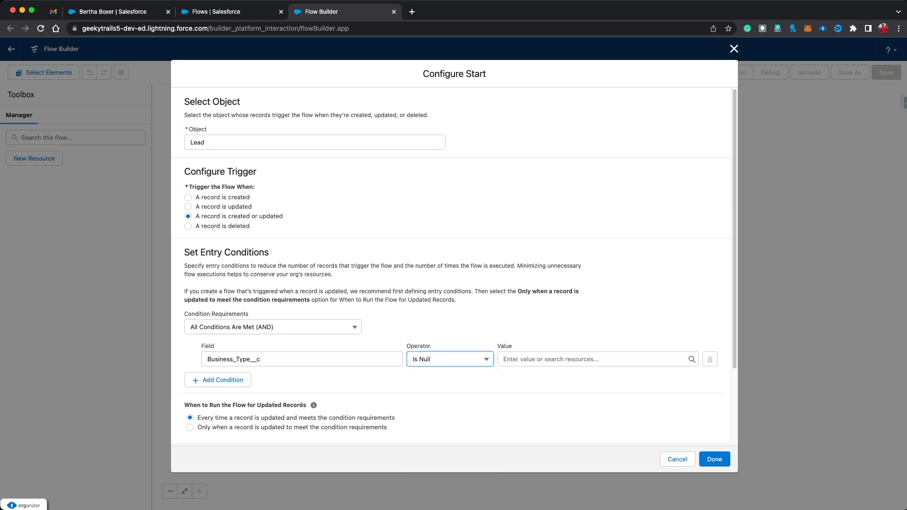
{"action": "left_click", "coordinate": [592, 359]}
{"action": "type", "text": "false"}
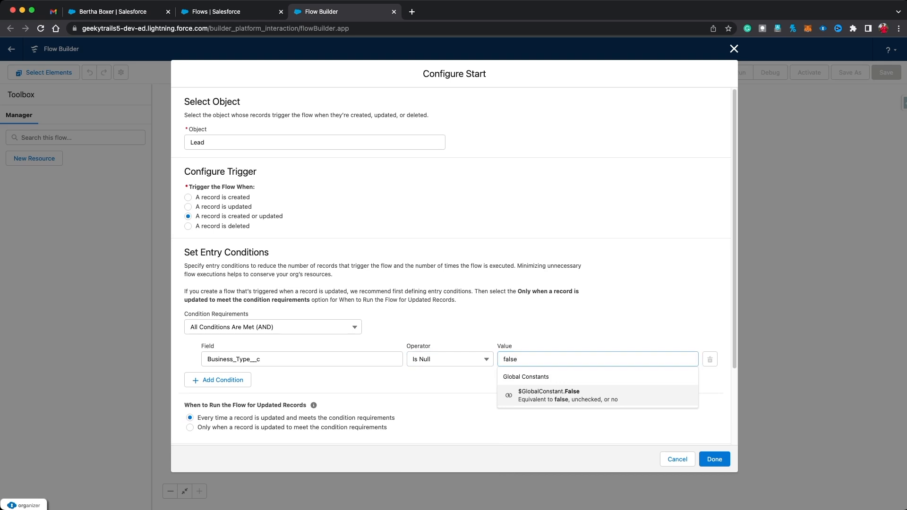
{"action": "key", "text": "Return"}
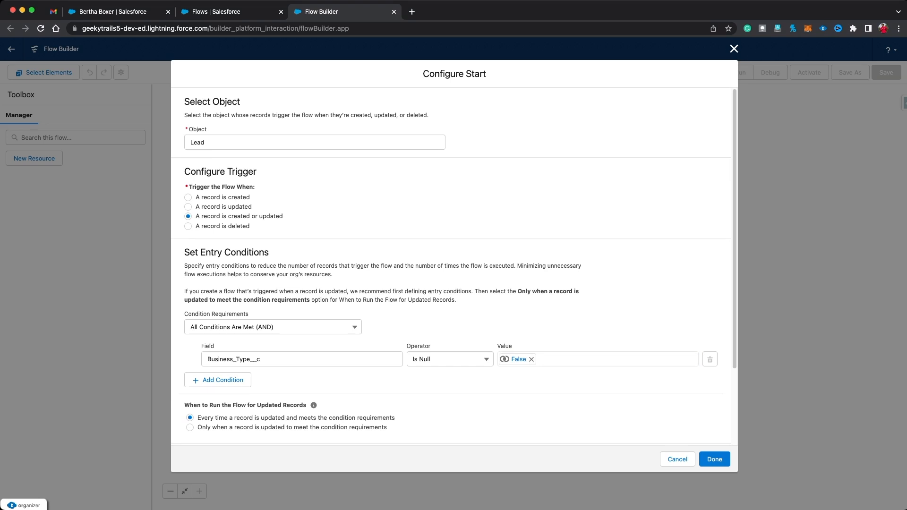
{"action": "scroll", "coordinate": [453, 264], "scroll_direction": "down", "scroll_amount": 3}
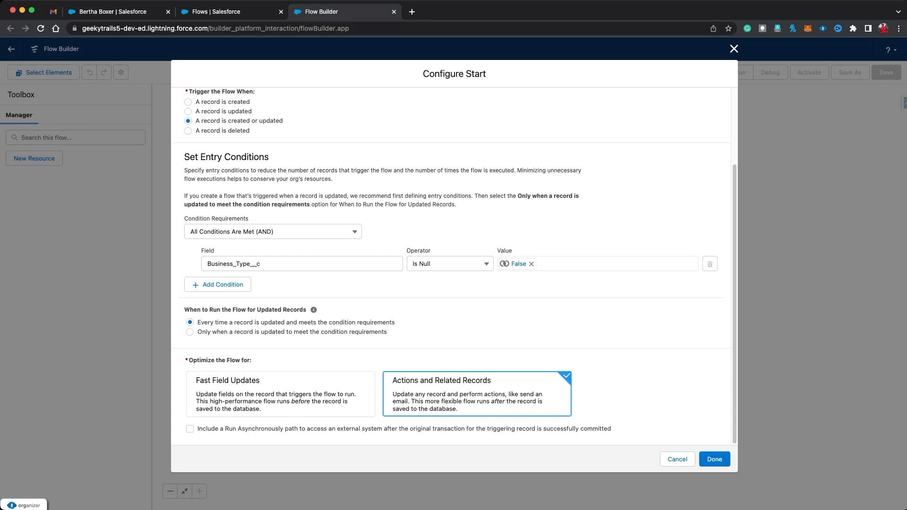
{"action": "left_click", "coordinate": [714, 459]}
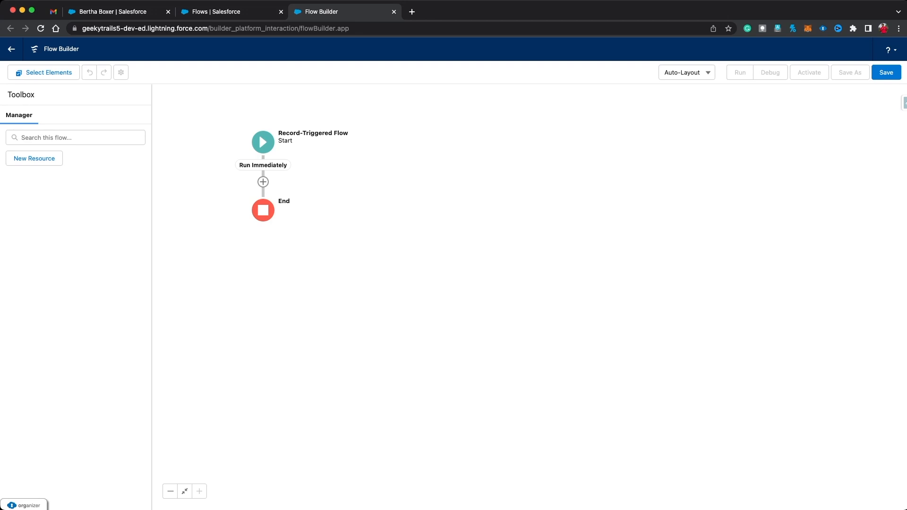
Step: Insert a Decision element after Start and label it 'Check for business Type'
{"action": "left_click", "coordinate": [263, 182]}
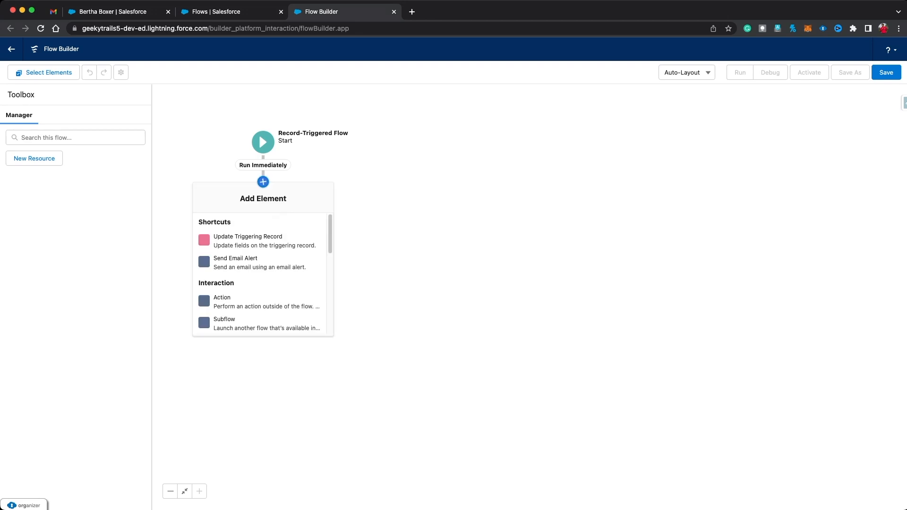
{"action": "scroll", "coordinate": [260, 283], "scroll_direction": "down", "scroll_amount": 5}
{"action": "scroll", "coordinate": [260, 264], "scroll_direction": "up", "scroll_amount": 1}
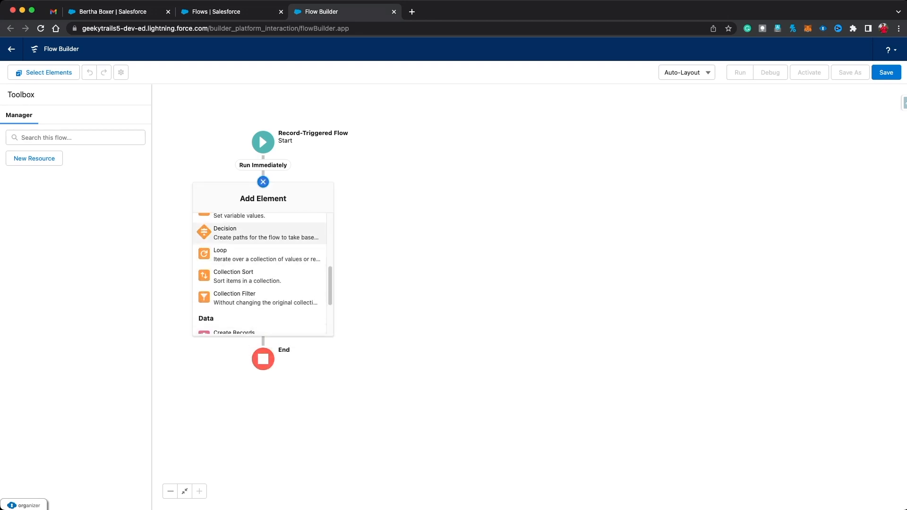
{"action": "left_click", "coordinate": [260, 229]}
{"action": "type", "text": "C"}
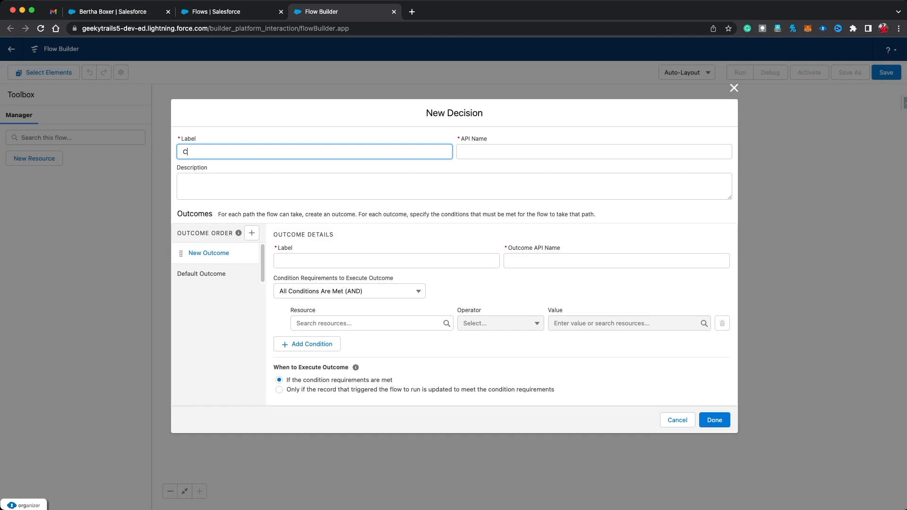
{"action": "type", "text": "heck for business Type"}
Step: Fill in the decision's API name and label the first outcome 'Permanent Staffing'
{"action": "left_click", "coordinate": [464, 151]}
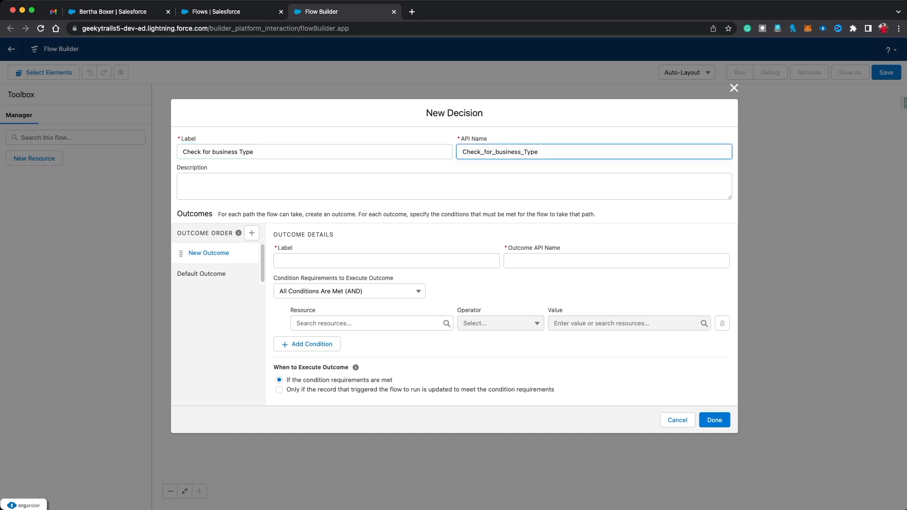
{"action": "left_click", "coordinate": [386, 261]}
{"action": "type", "text": "Pemr"}
{"action": "key", "text": "BackSpace"}
{"action": "type", "text": "rmanent Staffing"}
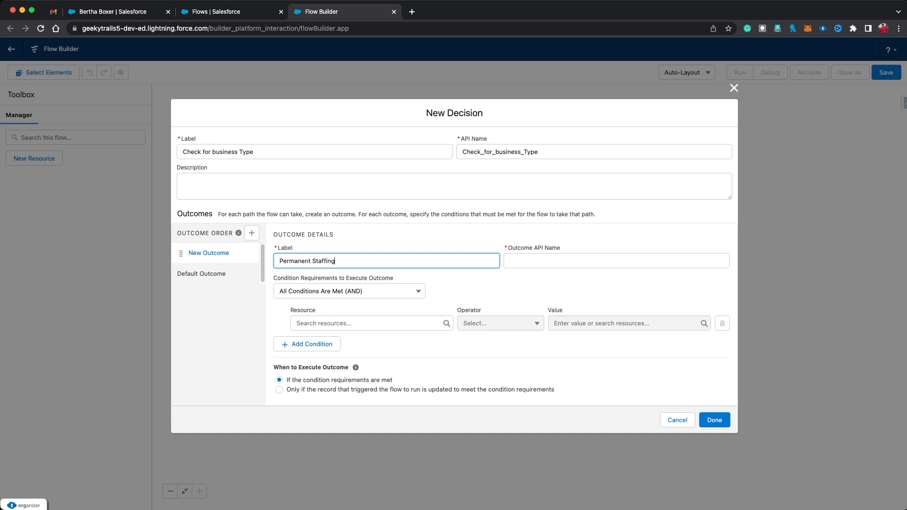
{"action": "key", "text": "Tab"}
{"action": "key", "text": "Tab"}
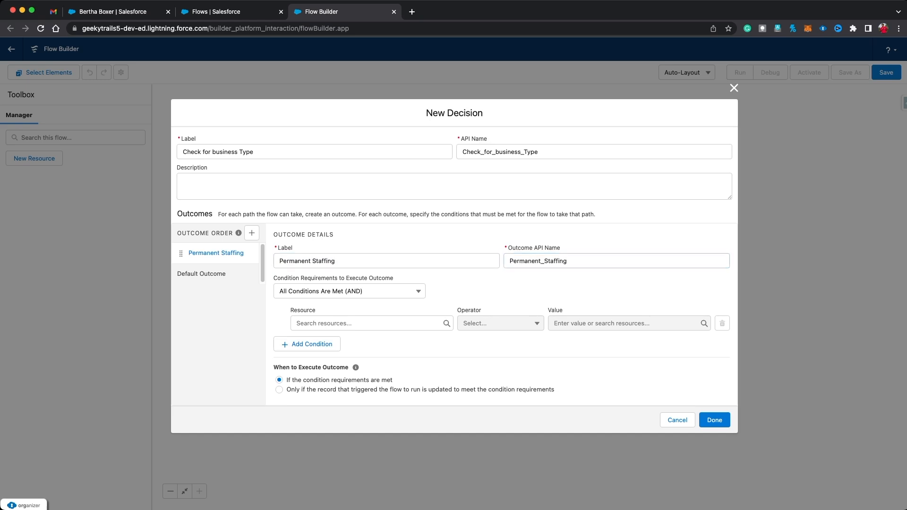
{"action": "key", "text": "Tab"}
Step: Set its condition to {!$Record.Business_Type__c} Equals Permanent Staffing, then add a second outcome
{"action": "type", "text": "r"}
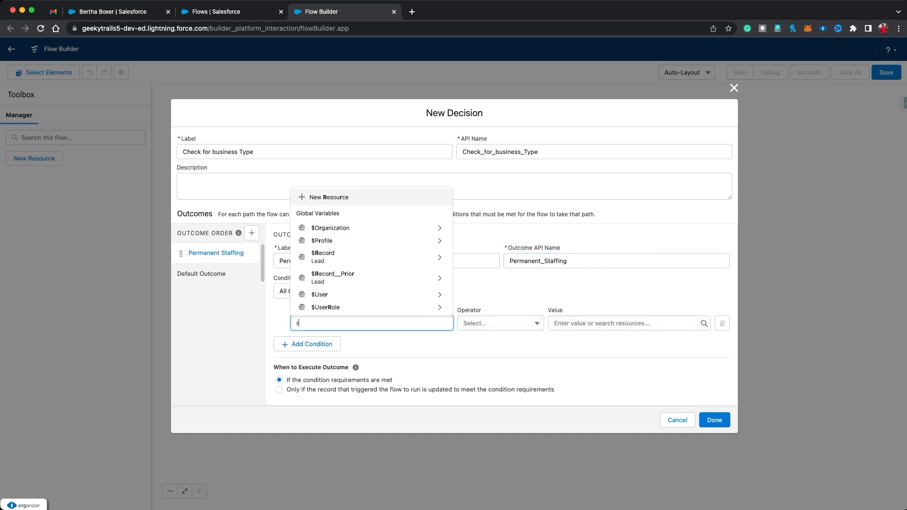
{"action": "type", "text": "ecord"}
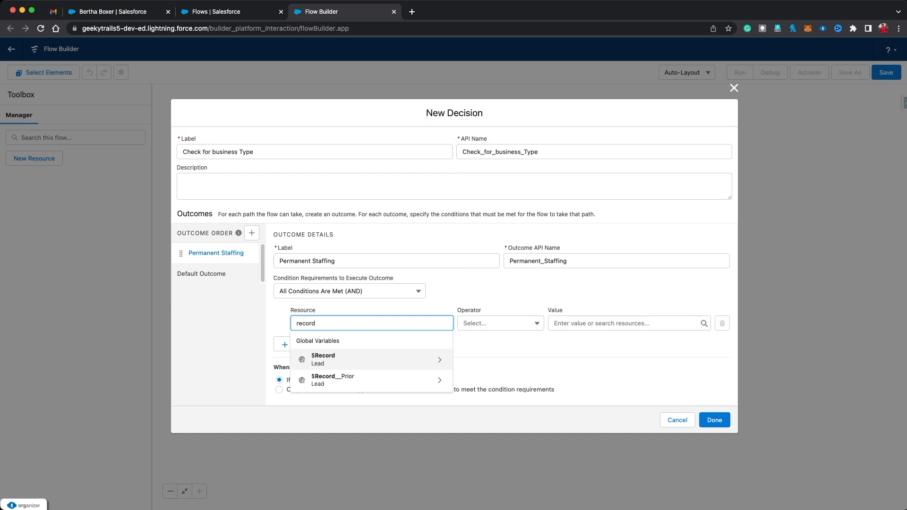
{"action": "left_click", "coordinate": [350, 359]}
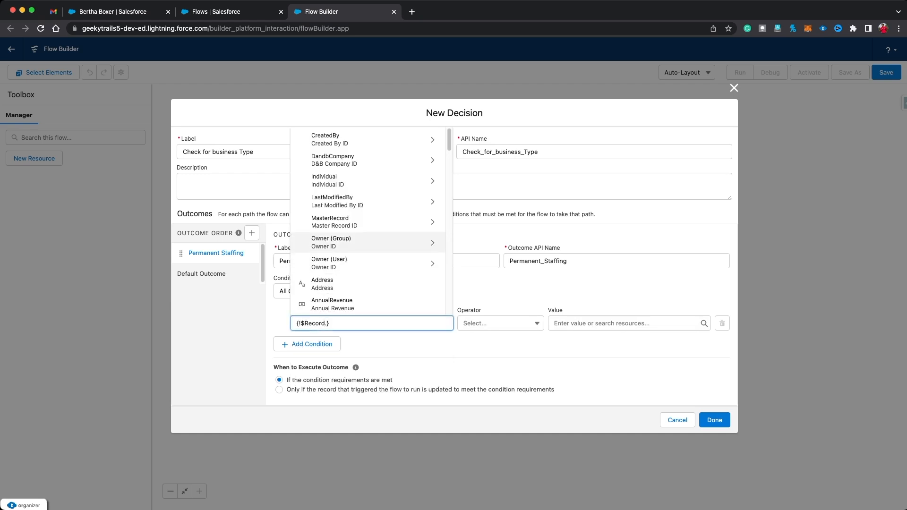
{"action": "type", "text": "bus"}
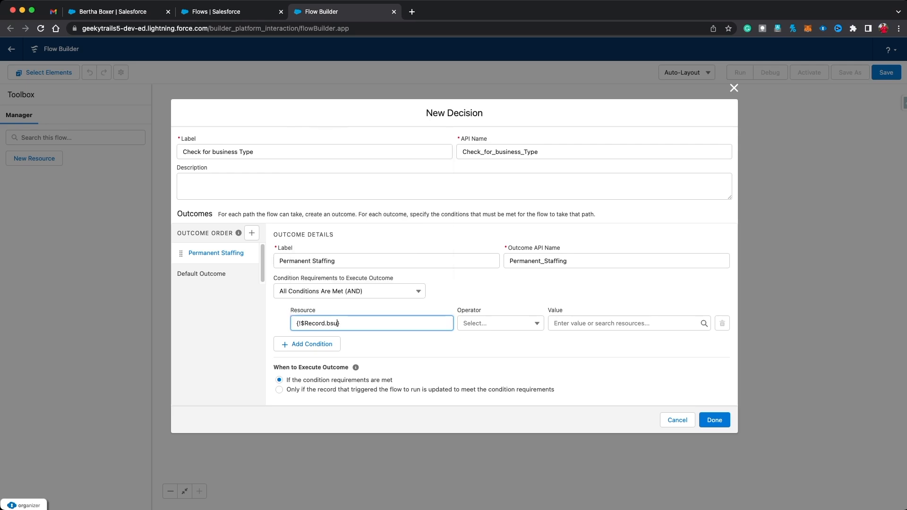
{"action": "type", "text": "ine"}
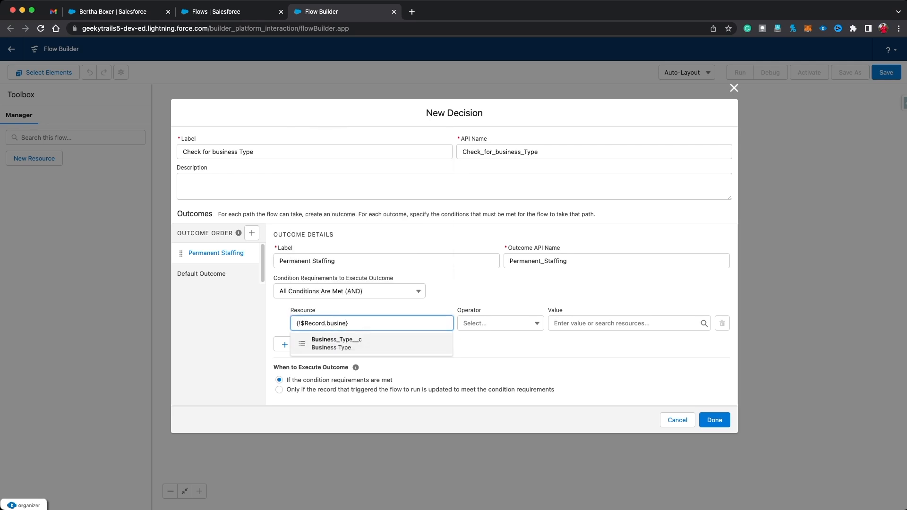
{"action": "left_click", "coordinate": [349, 343]}
{"action": "left_click", "coordinate": [623, 323]}
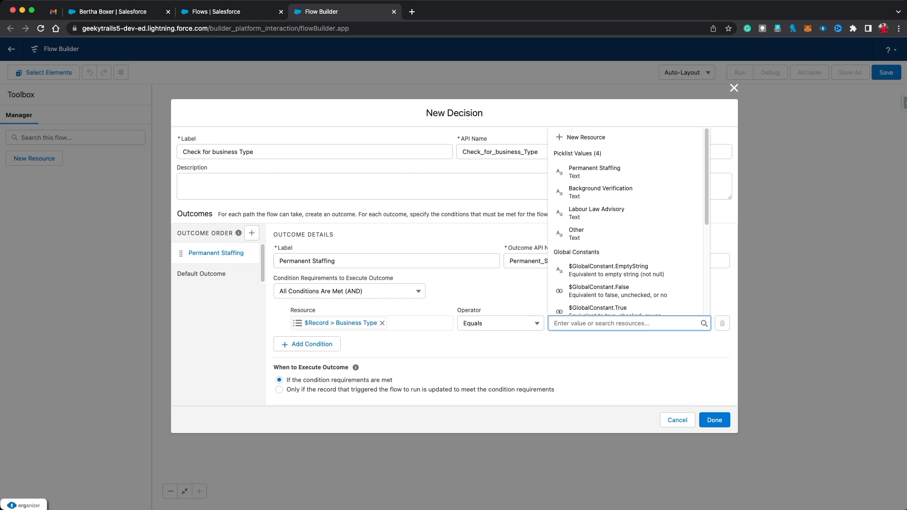
{"action": "left_click", "coordinate": [594, 171]}
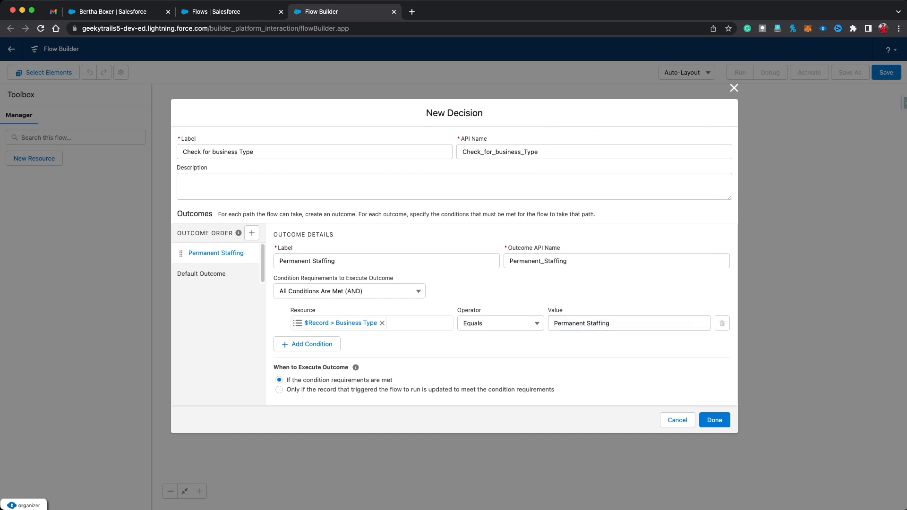
{"action": "left_click", "coordinate": [252, 233]}
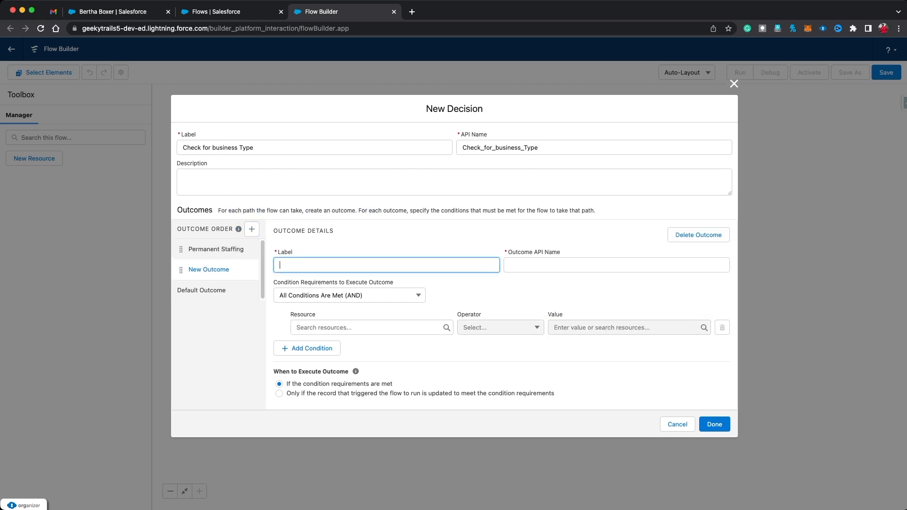
Step: Label the second outcome 'Background Verification' with condition Business Type Equals Background Verification, and save the decision
{"action": "type", "text": "Background Verification"}
{"action": "left_click", "coordinate": [547, 265]}
{"action": "left_click", "coordinate": [364, 328]}
{"action": "type", "text": "record"}
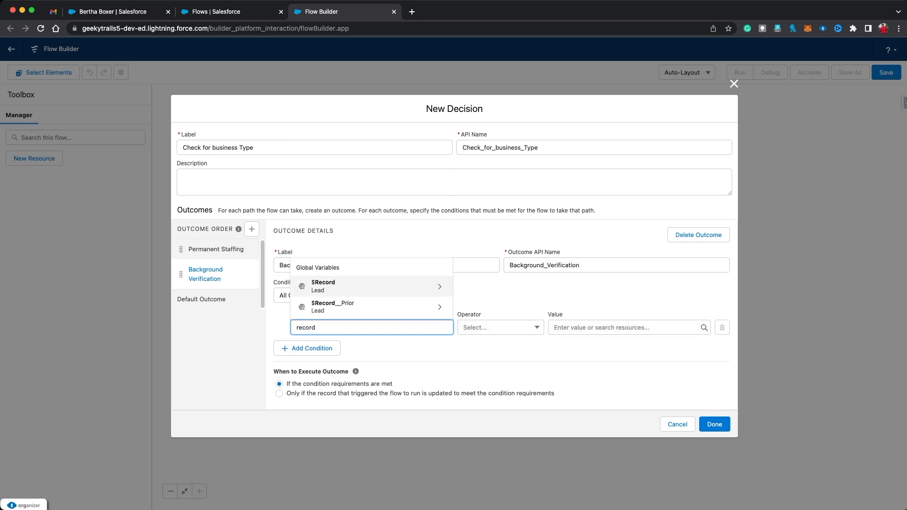
{"action": "key", "text": "Return"}
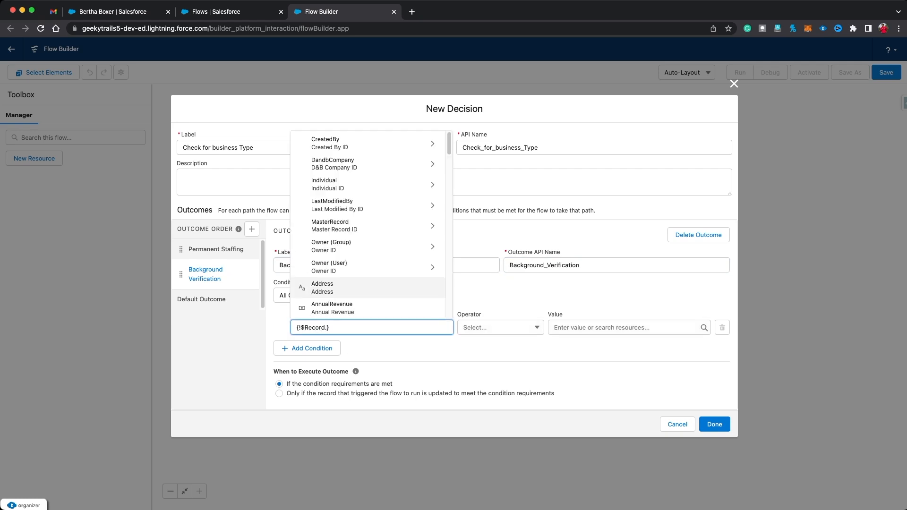
{"action": "type", "text": "busin"}
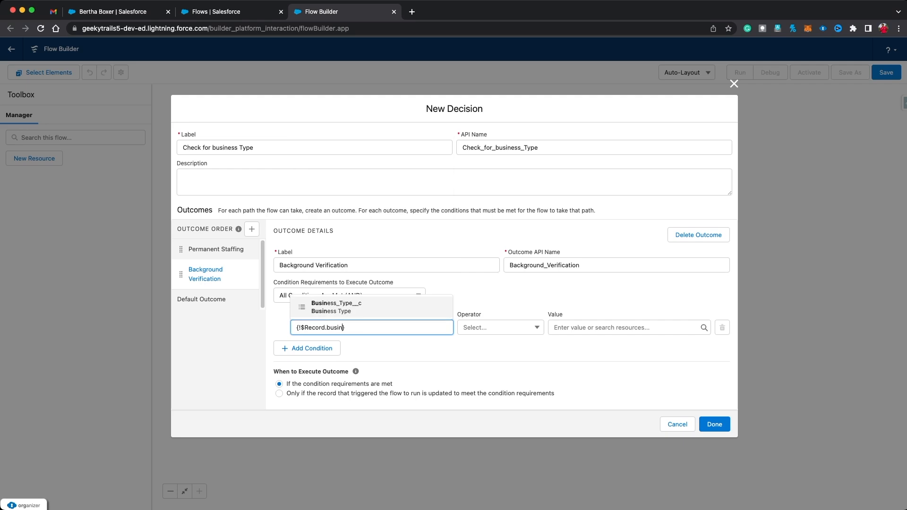
{"action": "left_click", "coordinate": [371, 307]}
{"action": "left_click", "coordinate": [628, 328]}
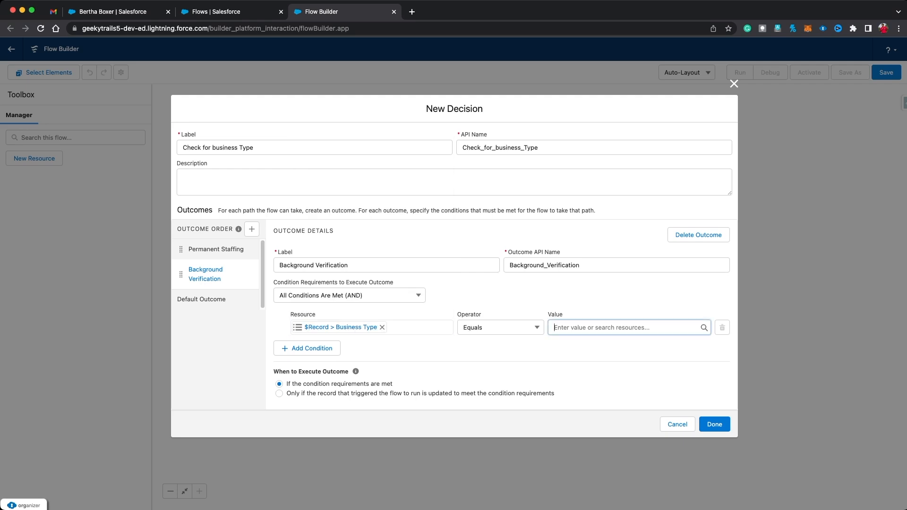
{"action": "type", "text": "ba"}
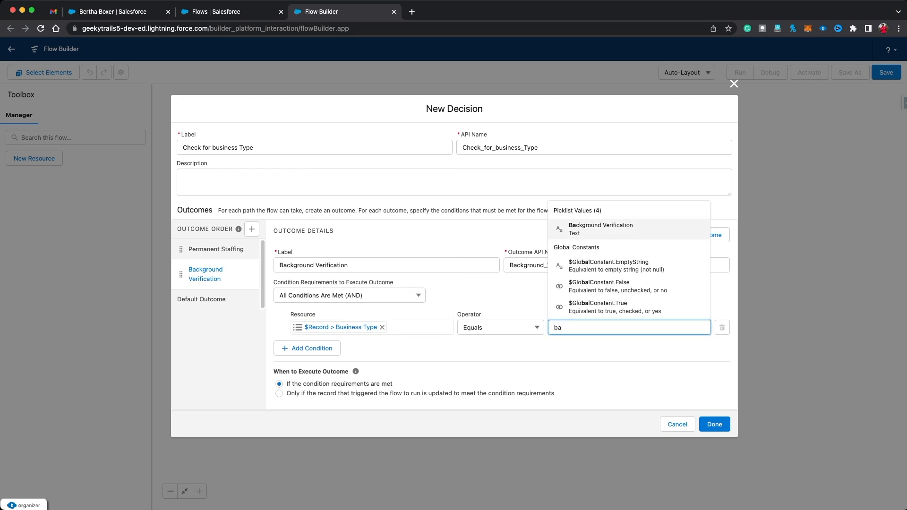
{"action": "key", "text": "Return"}
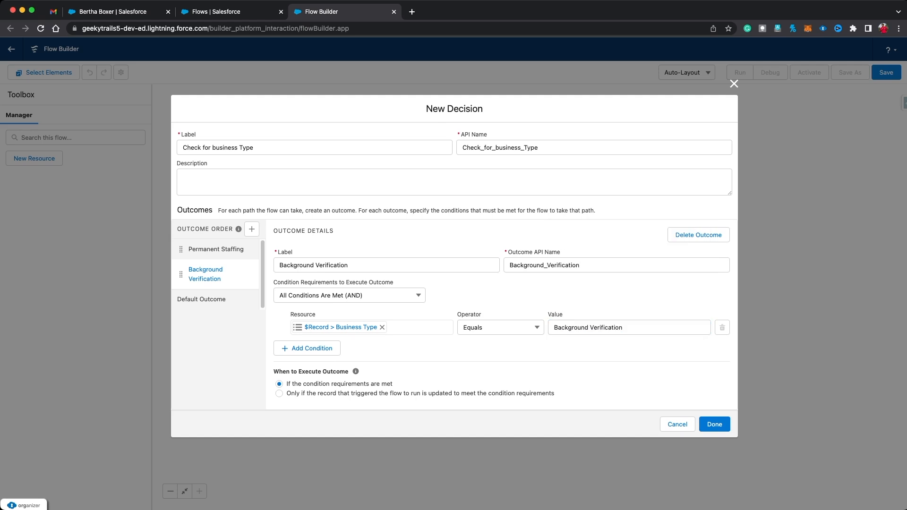
{"action": "left_click", "coordinate": [714, 424]}
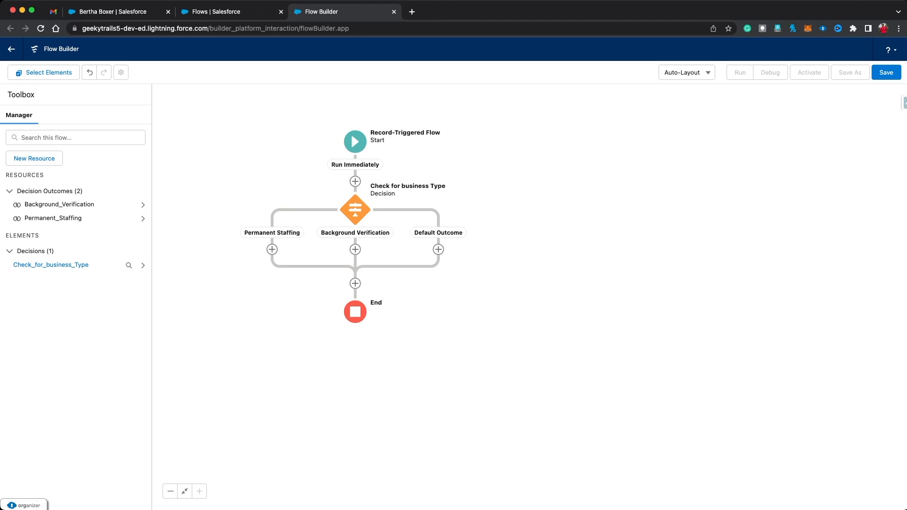
Step: Open the Add Element menu from the + connector under the Permanent Staffing branch
{"action": "left_click", "coordinate": [272, 249]}
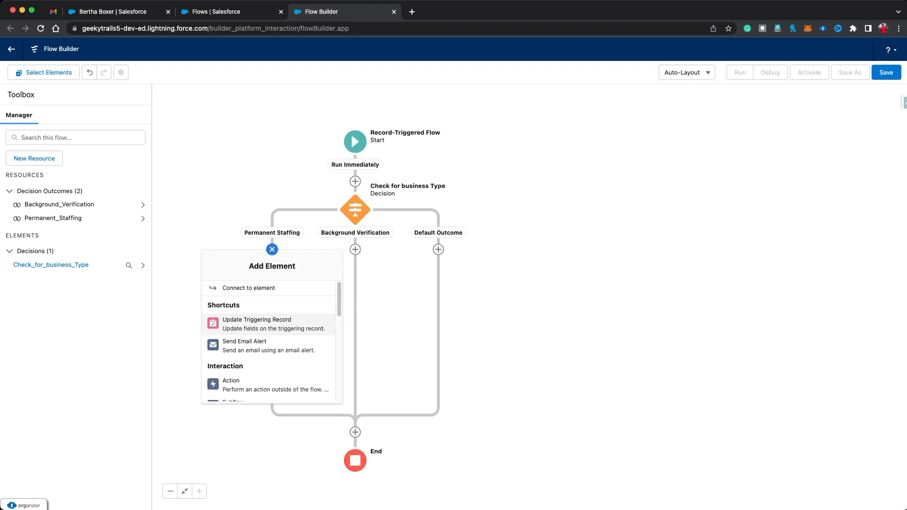
Step: Add an Update Triggering Record element labelled 'Update Record' that sets the OwnerId field
{"action": "left_click", "coordinate": [257, 323]}
{"action": "type", "text": "Update Record"}
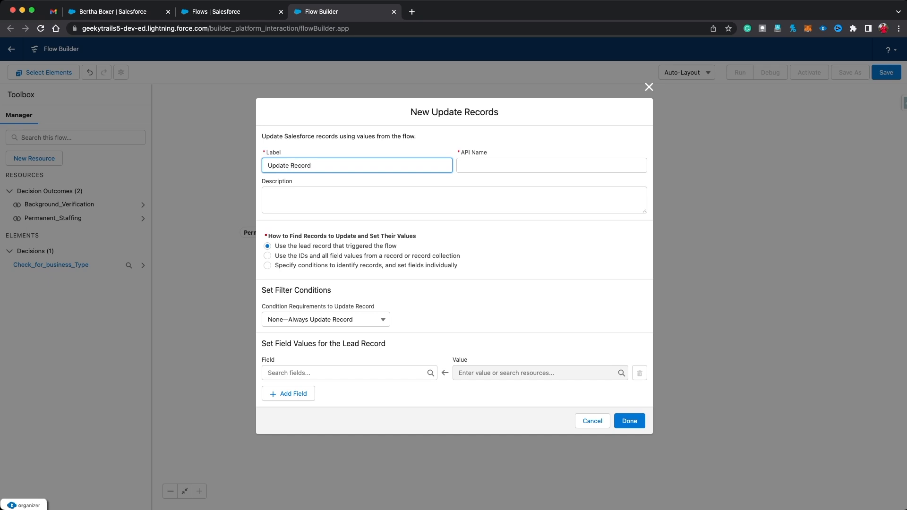
{"action": "left_click", "coordinate": [497, 166]}
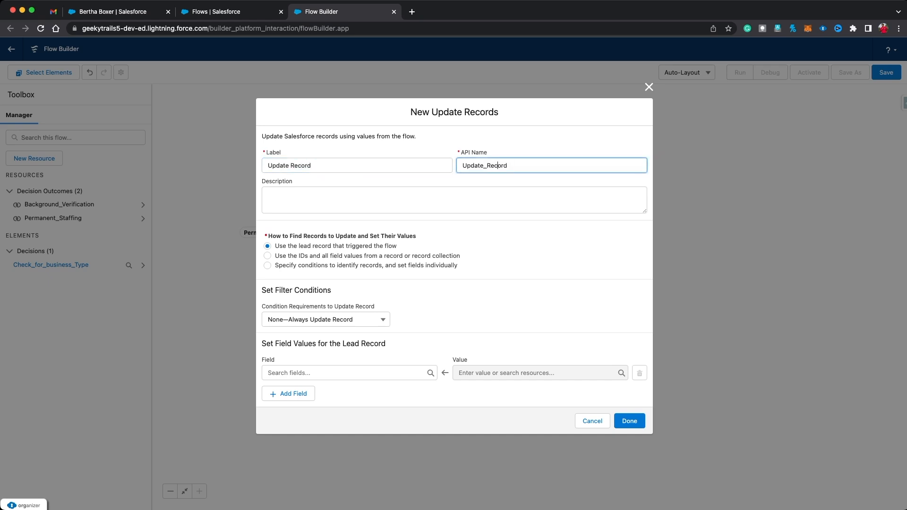
{"action": "left_click", "coordinate": [348, 373]}
{"action": "type", "text": "owne"}
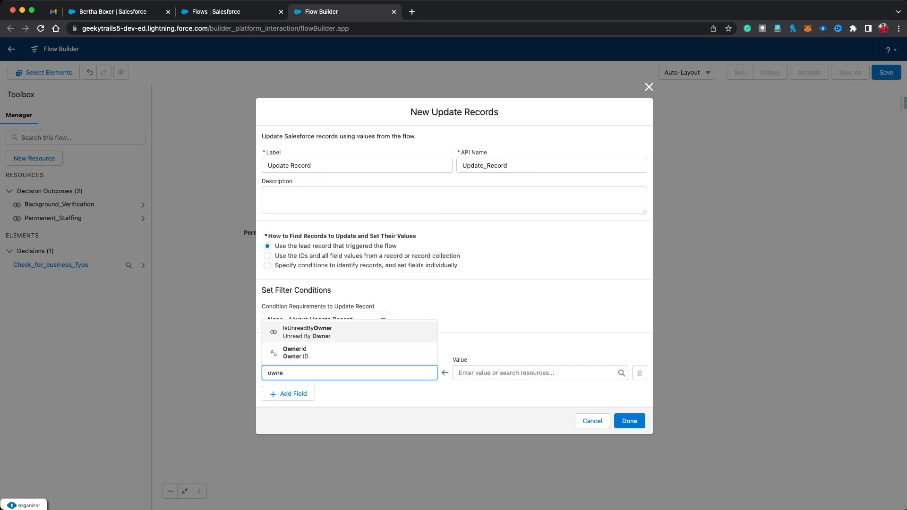
{"action": "key", "text": "Down"}
{"action": "key", "text": "Return"}
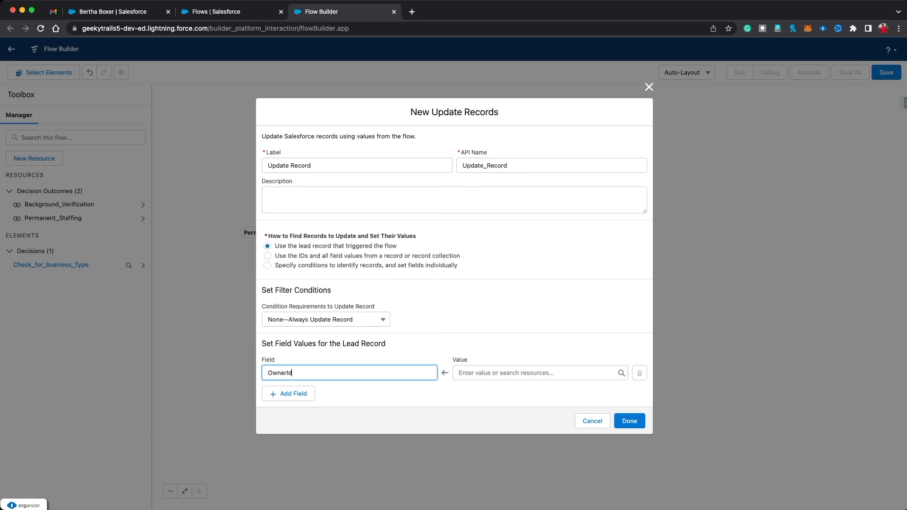
Step: Set the OwnerId value to {!$Label.Permanent_Staffing} and save the update element
{"action": "left_click", "coordinate": [540, 373]}
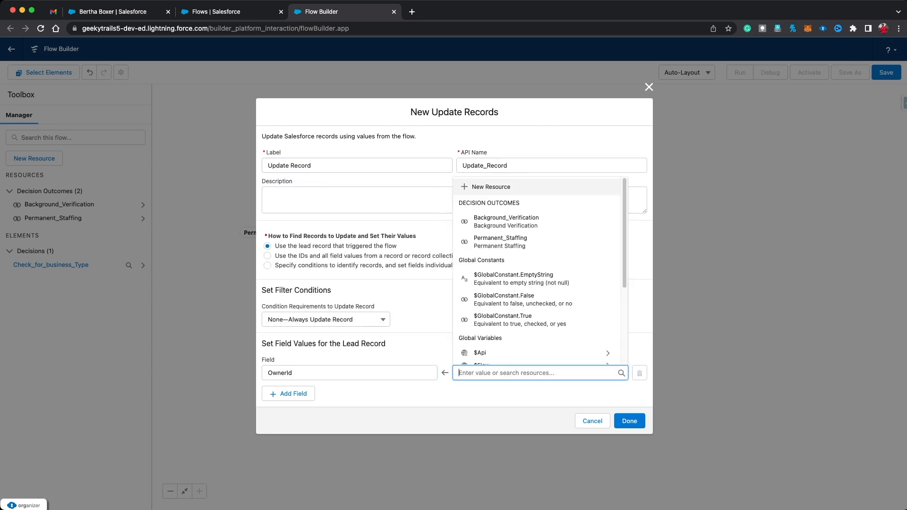
{"action": "left_click", "coordinate": [501, 395]}
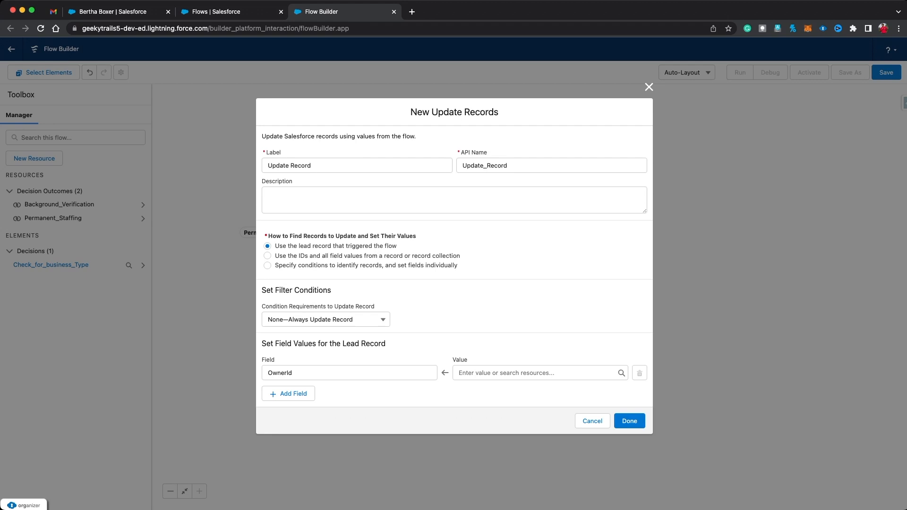
{"action": "left_click", "coordinate": [539, 373]}
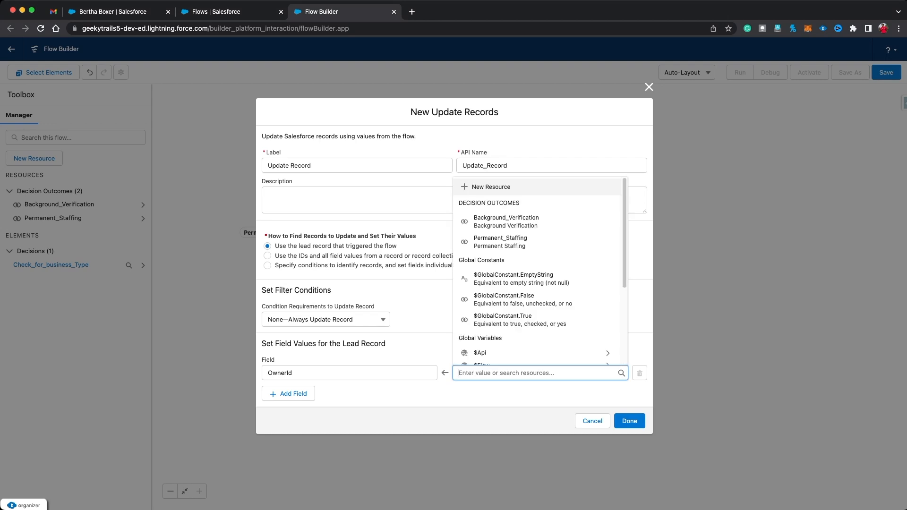
{"action": "type", "text": "l"}
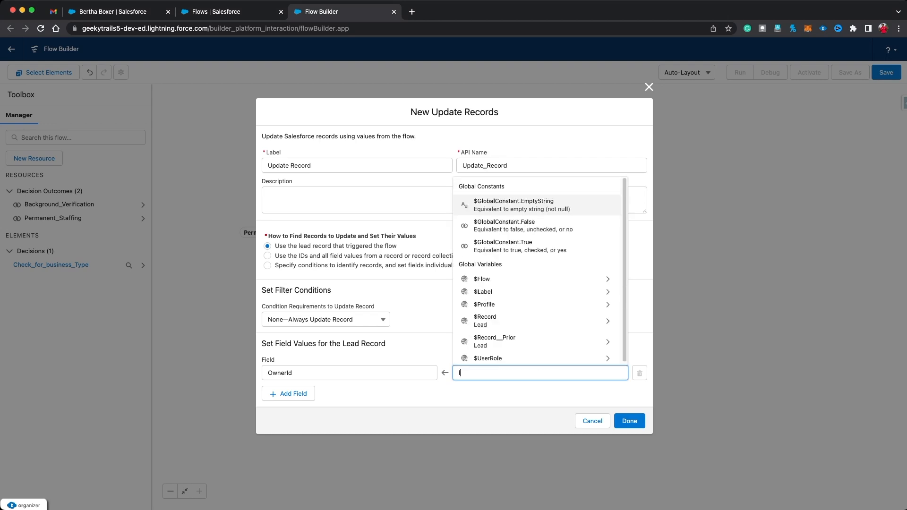
{"action": "type", "text": "abe"}
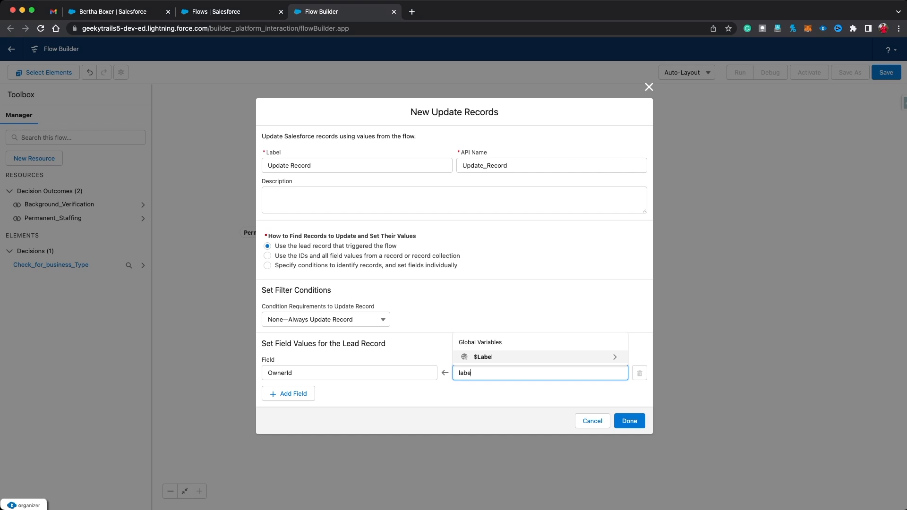
{"action": "key", "text": "Return"}
{"action": "key", "text": "Down"}
{"action": "key", "text": "Down"}
{"action": "key", "text": "Return"}
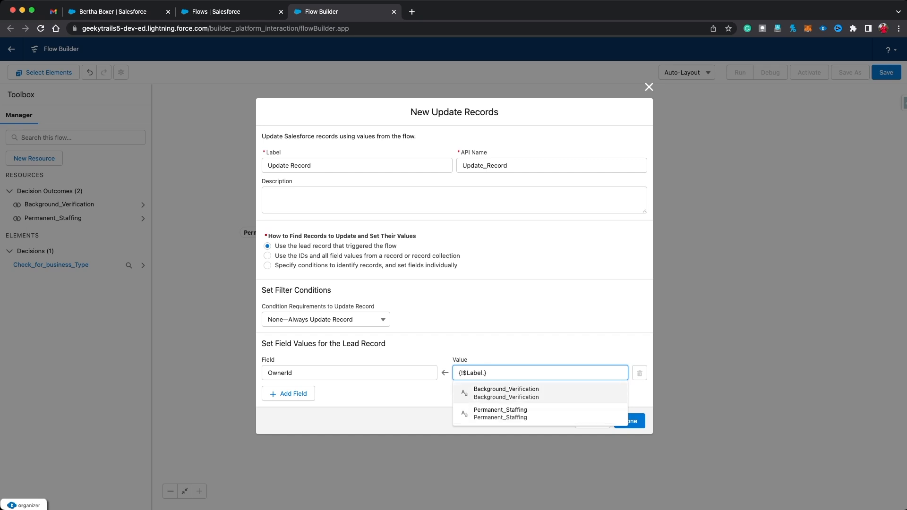
{"action": "key", "text": "Down"}
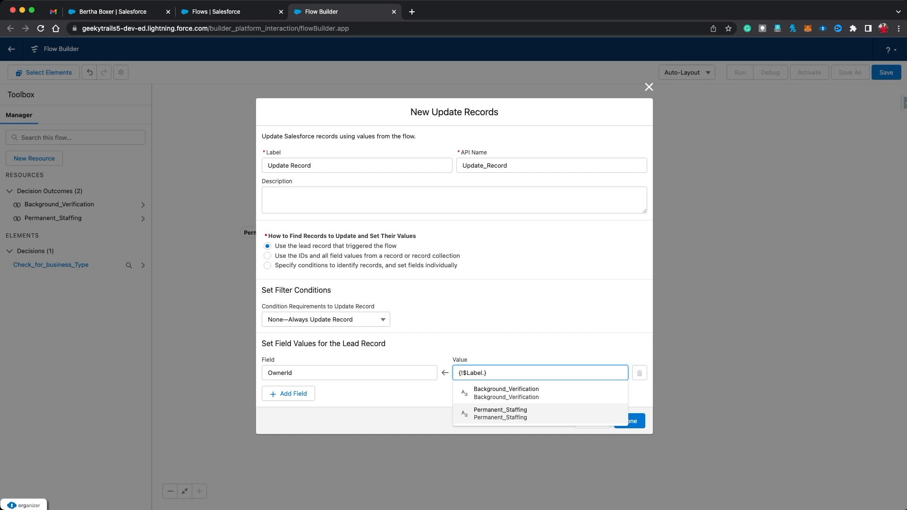
{"action": "key", "text": "Return"}
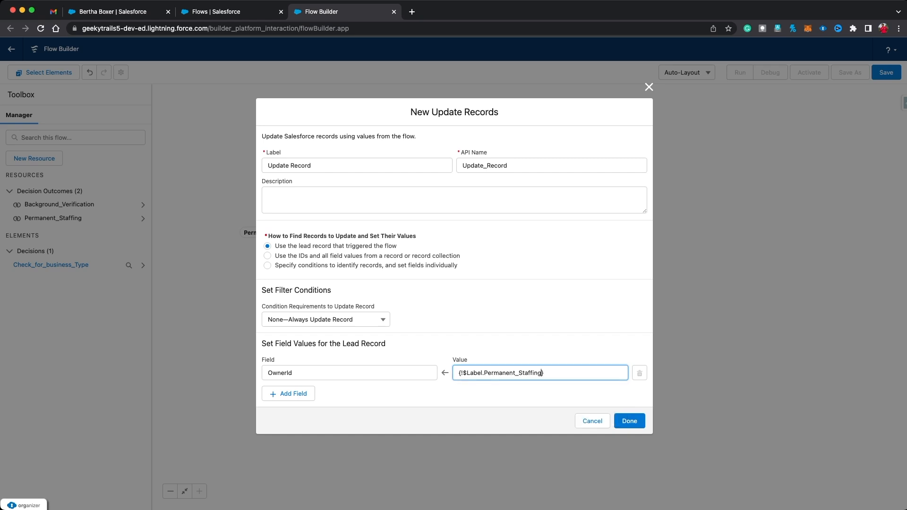
{"action": "left_click", "coordinate": [629, 421]}
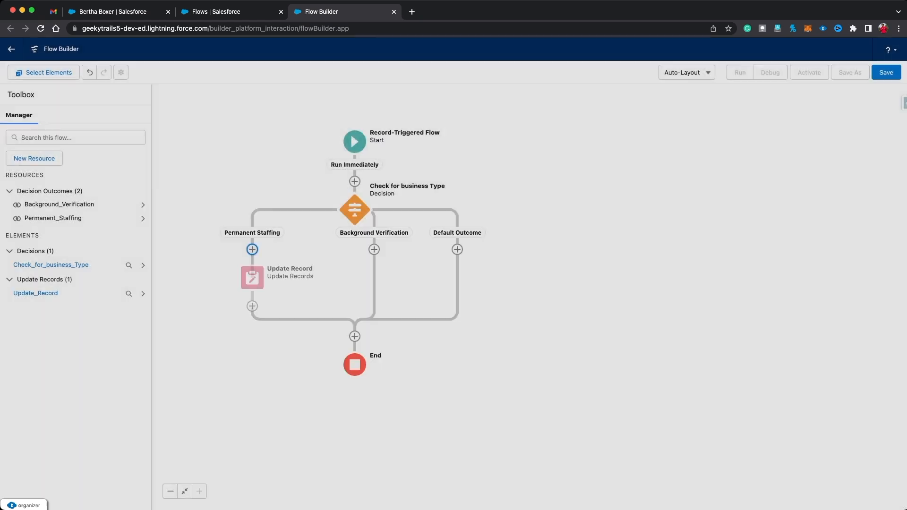
Step: In Setup, open the Permanent_Staffing custom label for editing via Custom Labels
{"action": "left_click", "coordinate": [227, 12]}
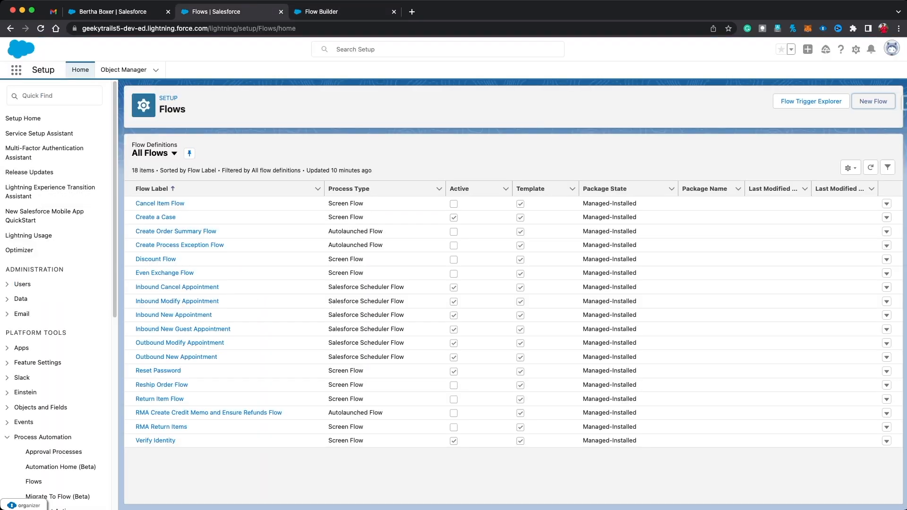
{"action": "left_click", "coordinate": [55, 96]}
{"action": "type", "text": "cus"}
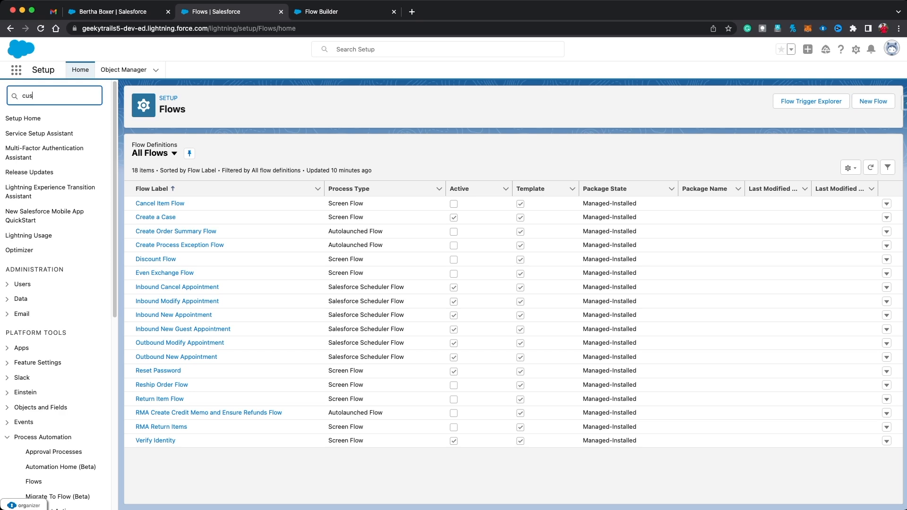
{"action": "type", "text": "tom label"}
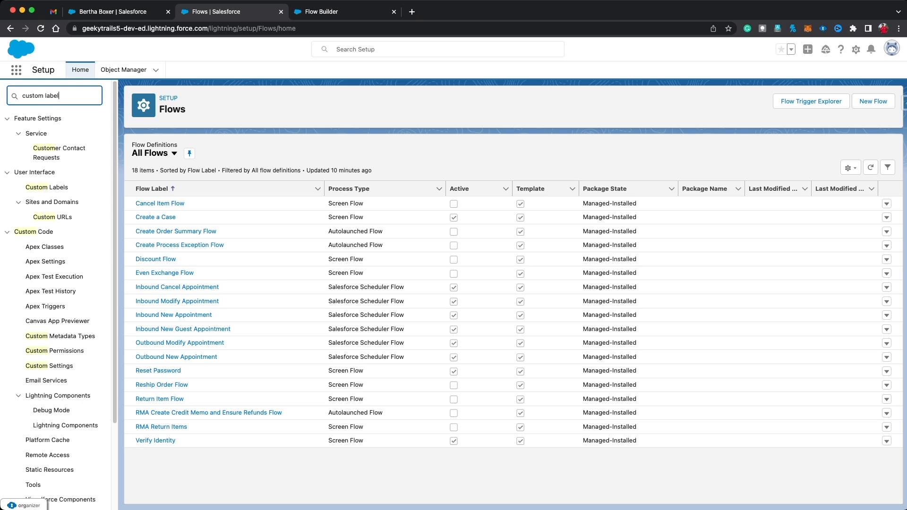
{"action": "left_click", "coordinate": [47, 134]}
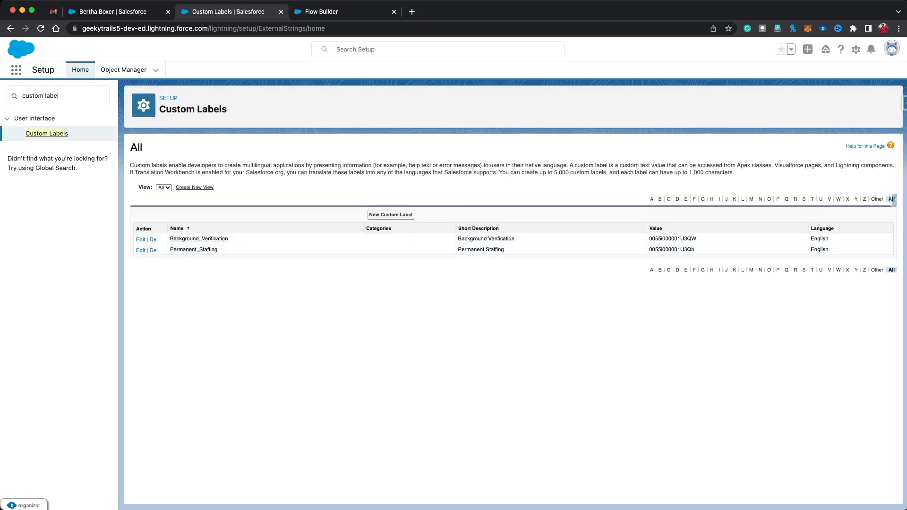
{"action": "left_click", "coordinate": [193, 250]}
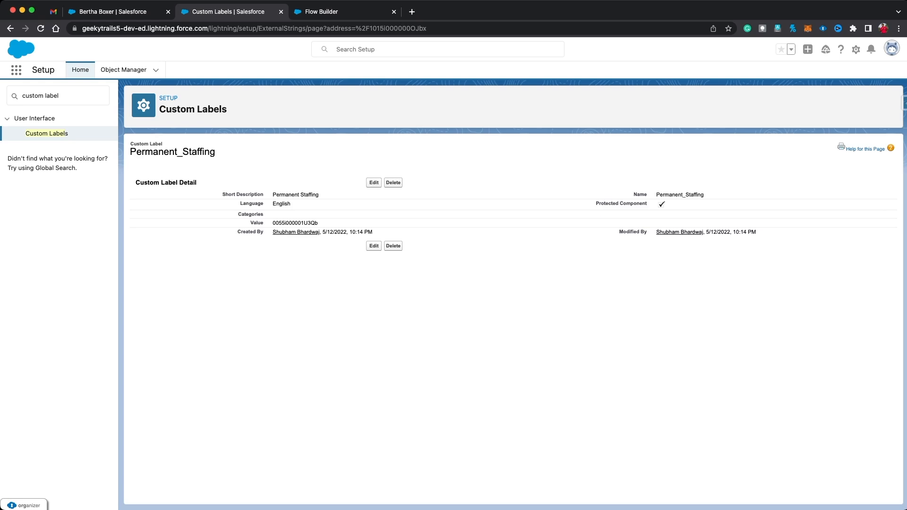
{"action": "left_click", "coordinate": [374, 183]}
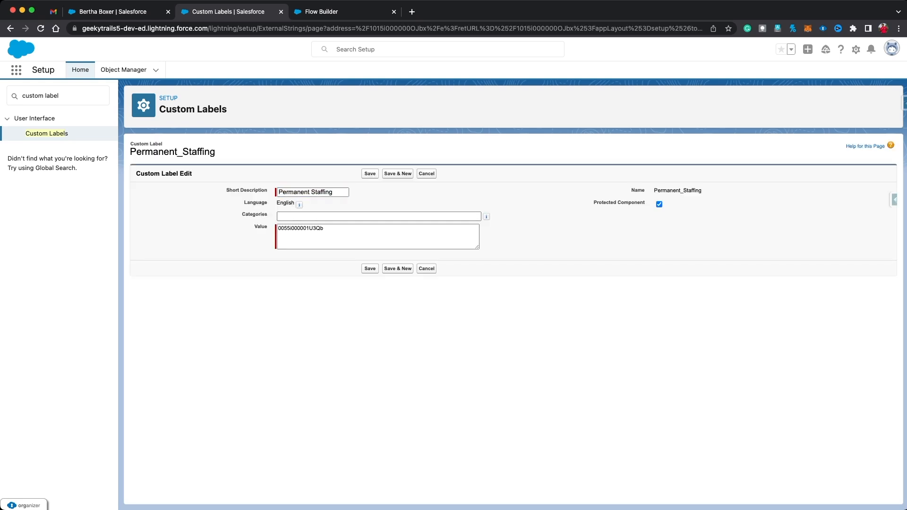
Step: Select the label's stored owner ID value and return to the Flow Builder tab
{"action": "left_click_drag", "start_coordinate": [334, 192], "coordinate": [278, 192]}
{"action": "left_click", "coordinate": [358, 234]}
{"action": "key", "text": "super+a"}
{"action": "key", "text": "super+c"}
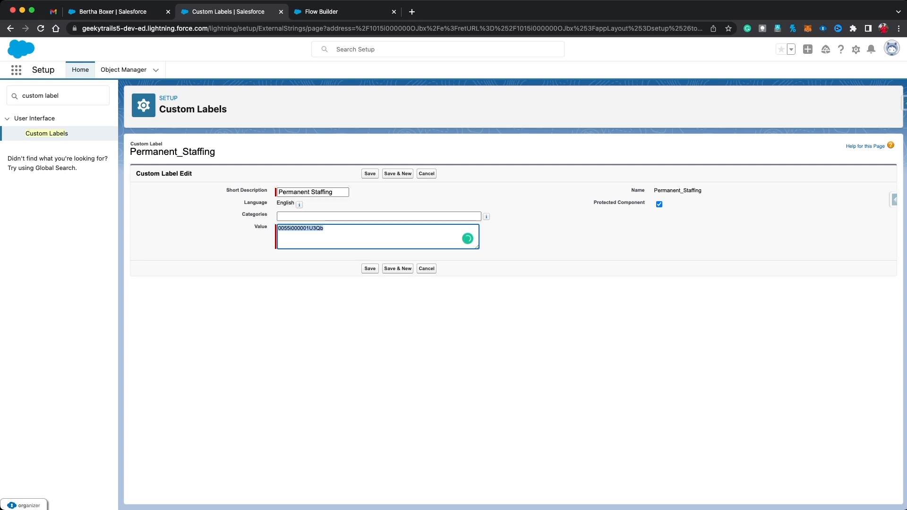
{"action": "key", "text": "ctrl+Tab"}
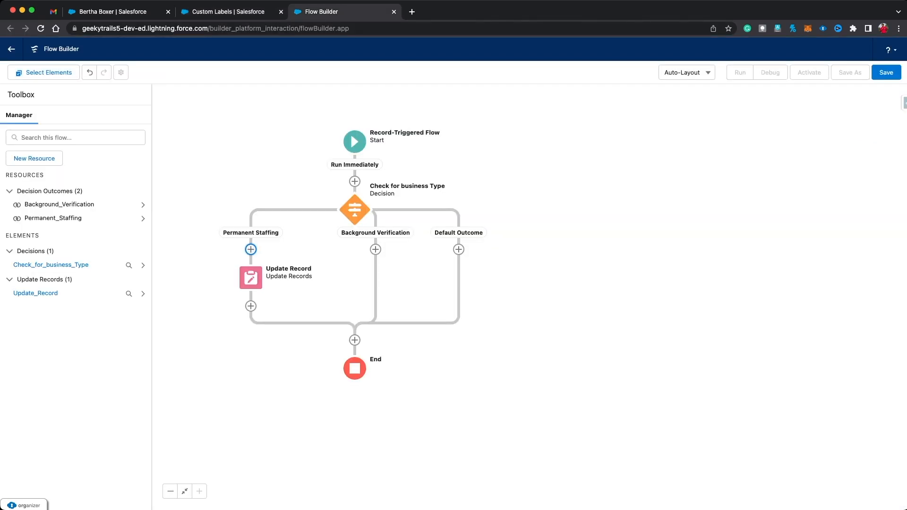
{"action": "key", "text": "ctrl+shift+Tab"}
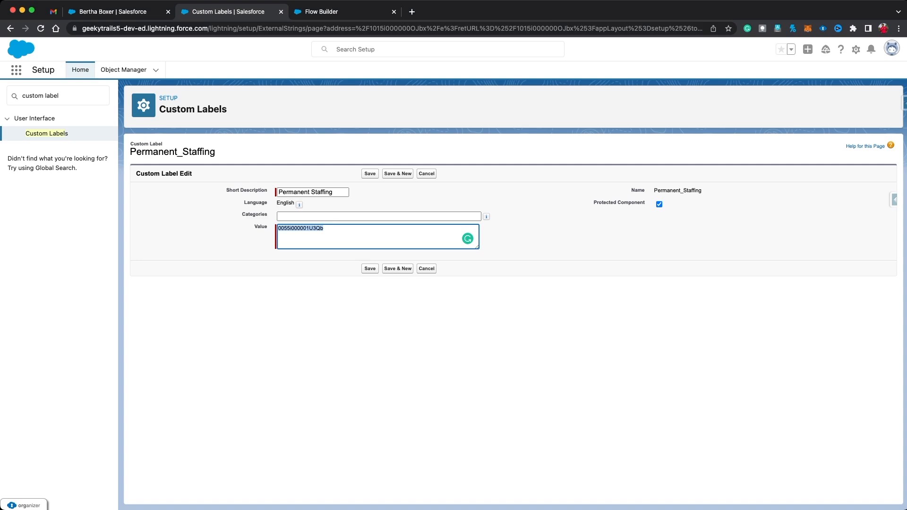
{"action": "key", "text": "super+v"}
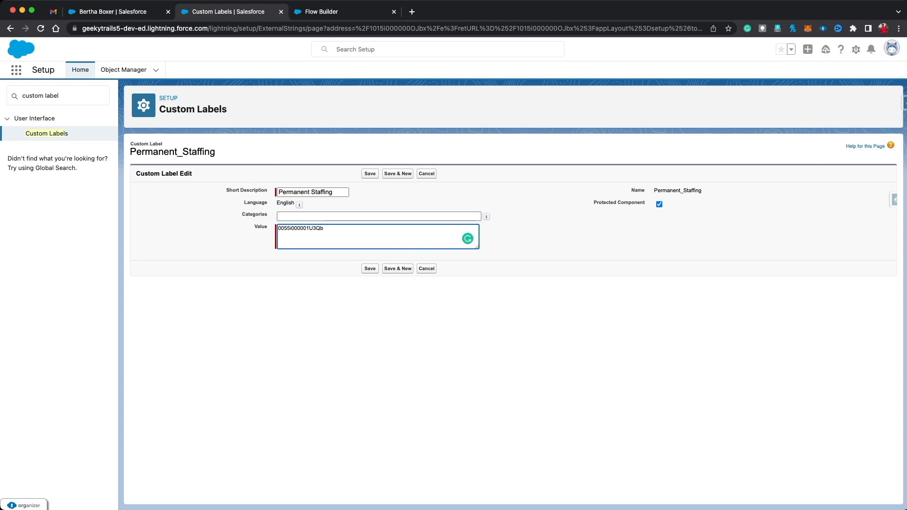
{"action": "key", "text": "super+a"}
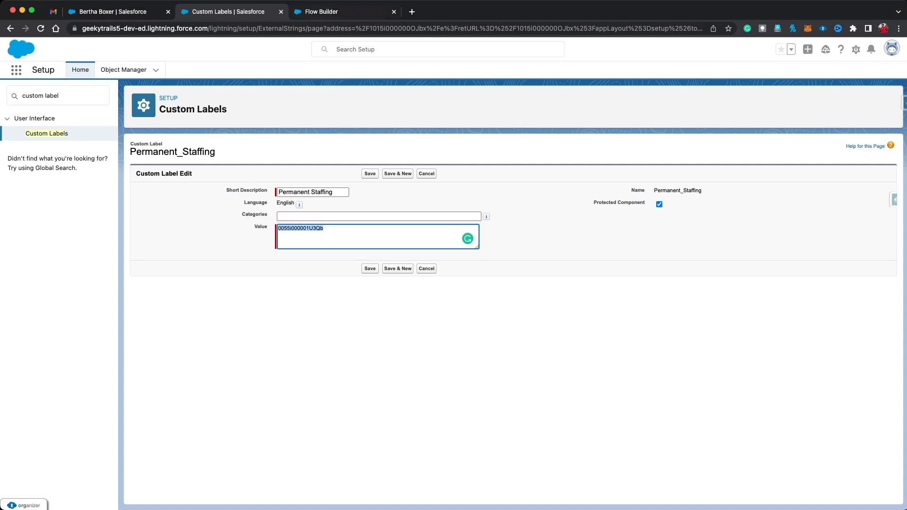
{"action": "key", "text": "ctrl+Tab"}
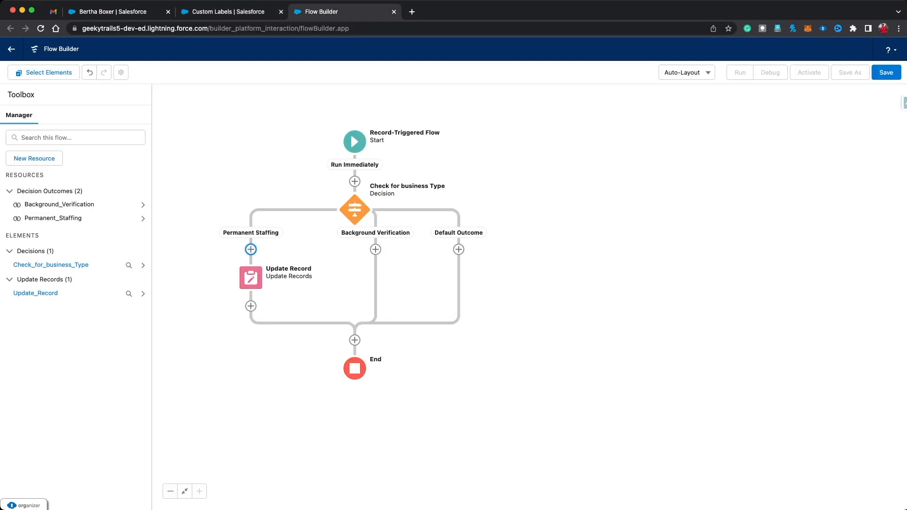
Step: Add an Update Triggering Record element to Background Verification, labelled Update Record with API name Update_Record0
{"action": "left_click", "coordinate": [376, 249]}
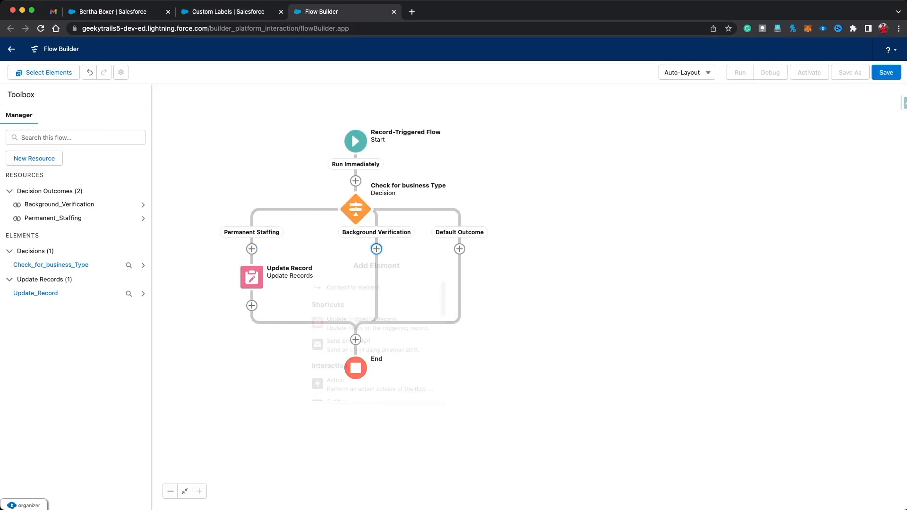
{"action": "left_click", "coordinate": [373, 323]}
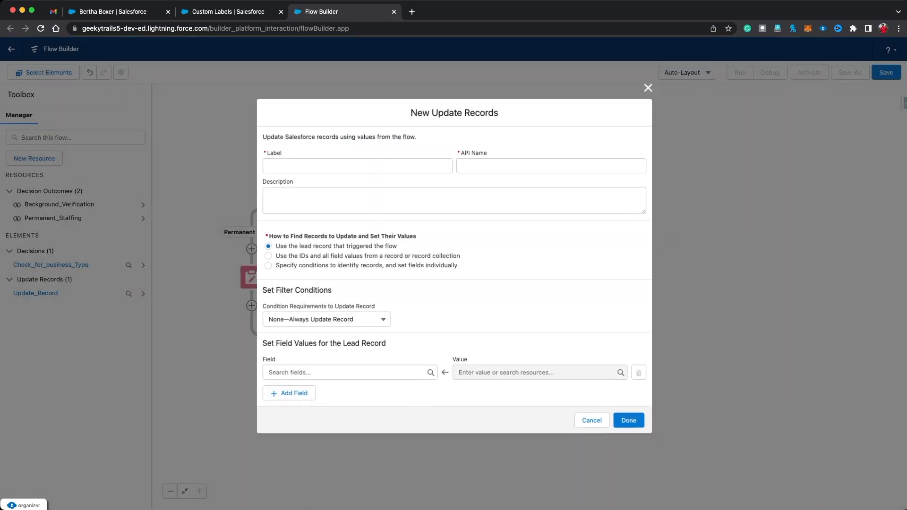
{"action": "type", "text": "Update"}
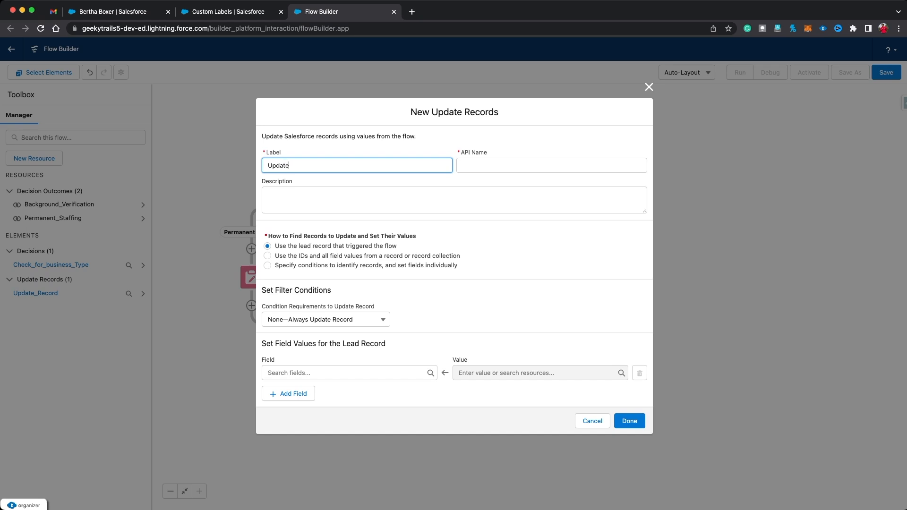
{"action": "type", "text": " Record"}
{"action": "key", "text": "Tab"}
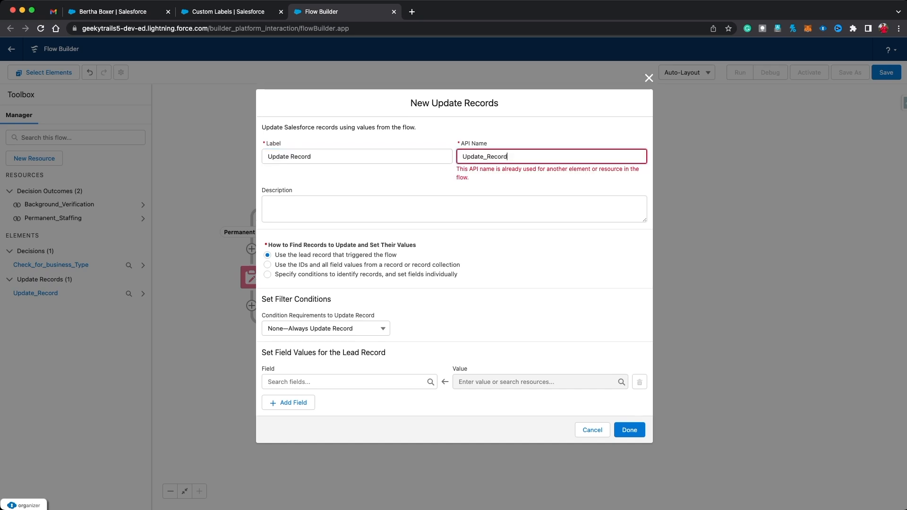
{"action": "type", "text": "0"}
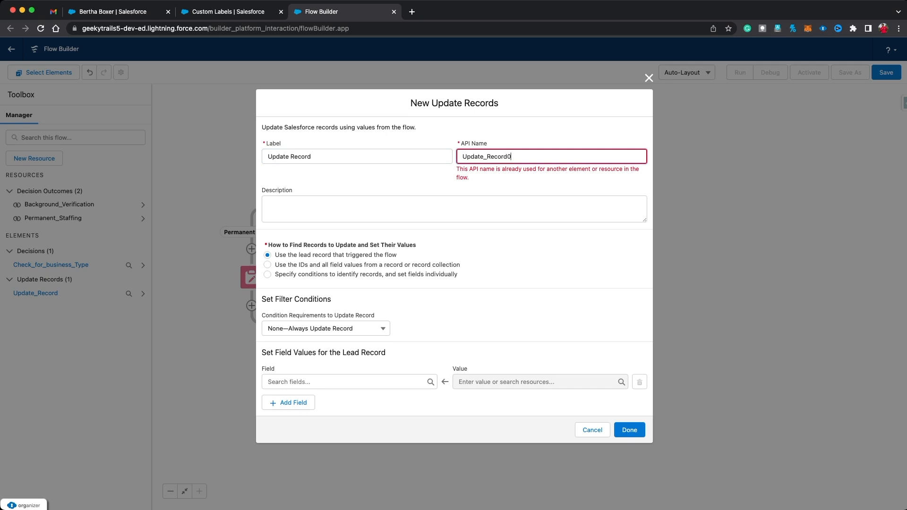
{"action": "key", "text": "Tab"}
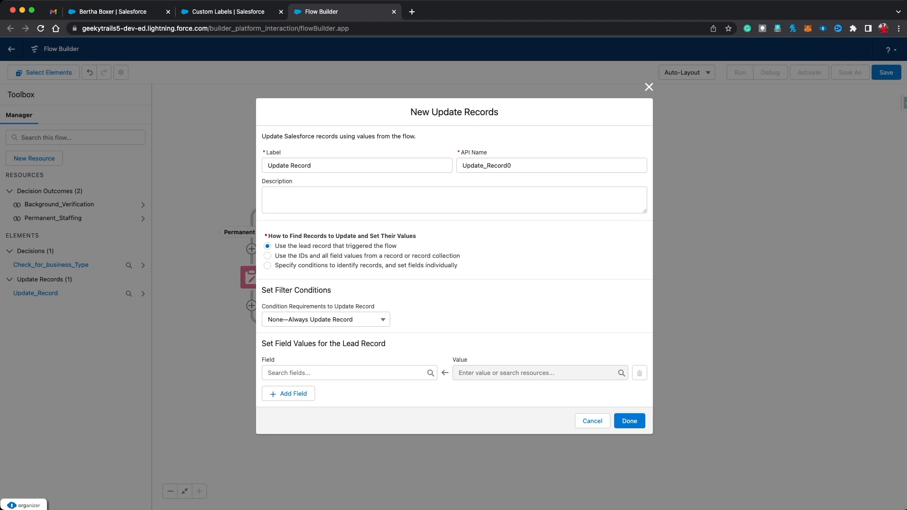
Step: Set the lead's OwnerId to Background_Verification and confirm the update step
{"action": "left_click", "coordinate": [346, 373]}
{"action": "type", "text": "own"}
{"action": "key", "text": "Down"}
{"action": "key", "text": "Return"}
{"action": "key", "text": "Tab"}
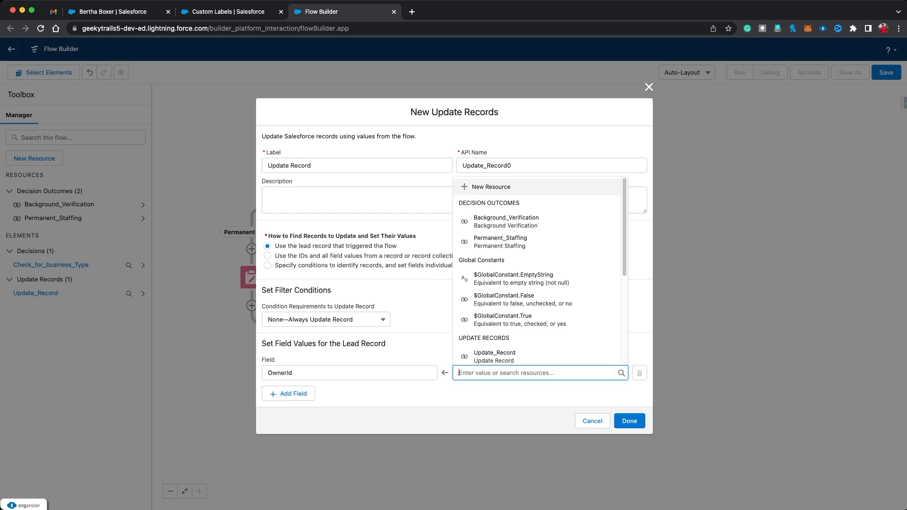
{"action": "key", "text": "Up"}
{"action": "key", "text": "Up"}
{"action": "key", "text": "Up"}
{"action": "key", "text": "Up"}
{"action": "key", "text": "Up"}
{"action": "key", "text": "Up"}
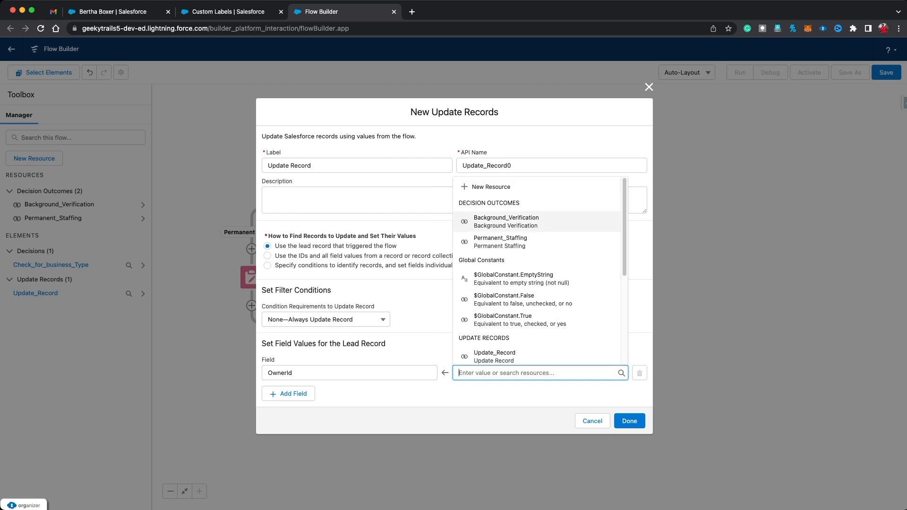
{"action": "left_click", "coordinate": [506, 221]}
{"action": "left_click", "coordinate": [501, 393]}
{"action": "left_click", "coordinate": [629, 421]}
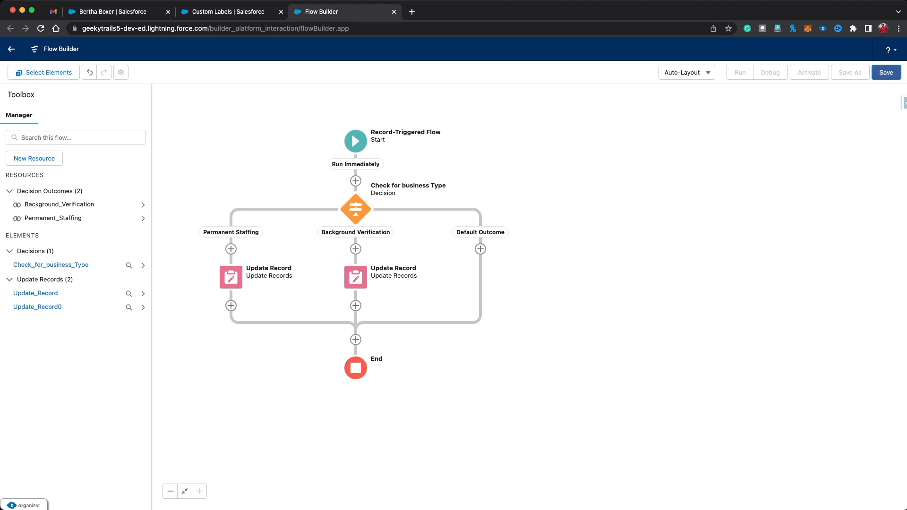
Step: Save the flow as 'Lead Assignment by Business Type' and activate it
{"action": "left_click", "coordinate": [886, 72]}
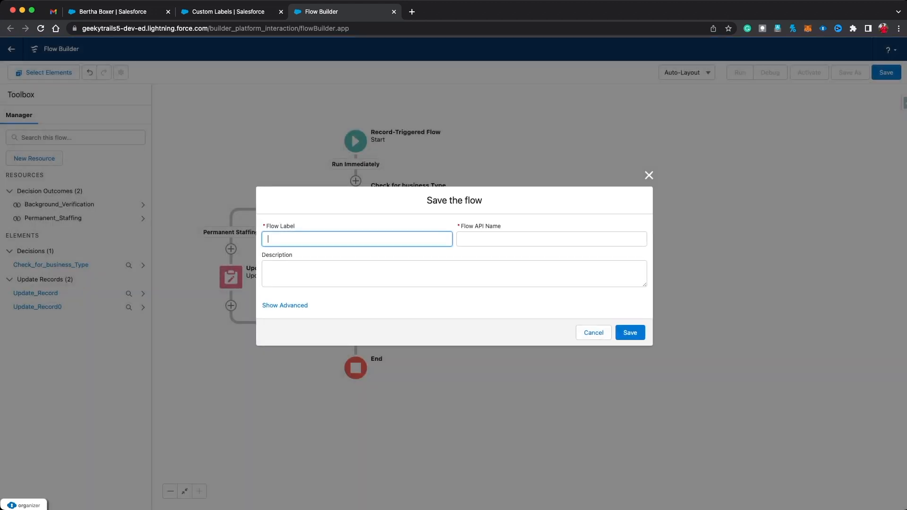
{"action": "type", "text": "Lead Assign"}
{"action": "type", "text": "ment"}
{"action": "type", "text": " by"}
{"action": "type", "text": "y "}
{"action": "type", "text": "Business T"}
{"action": "type", "text": "ype"}
{"action": "left_click", "coordinate": [480, 239]}
{"action": "left_click", "coordinate": [630, 333]}
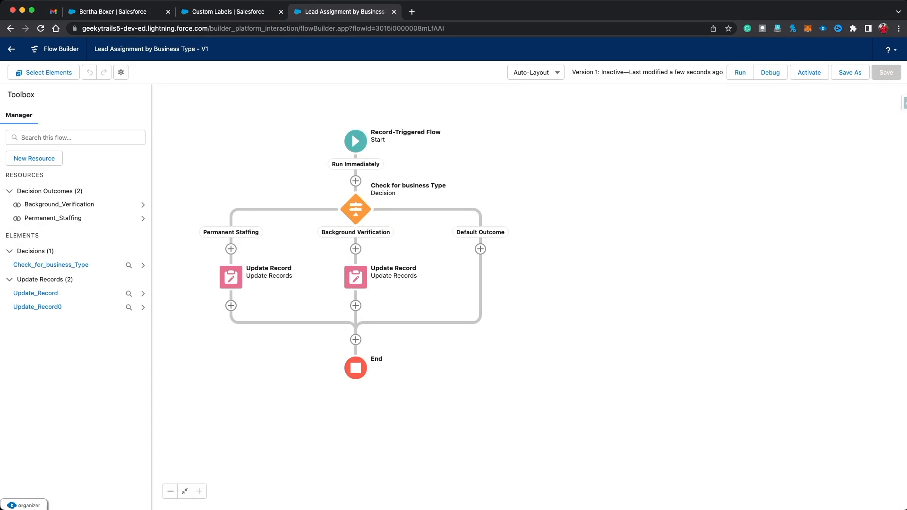
{"action": "left_click", "coordinate": [809, 72]}
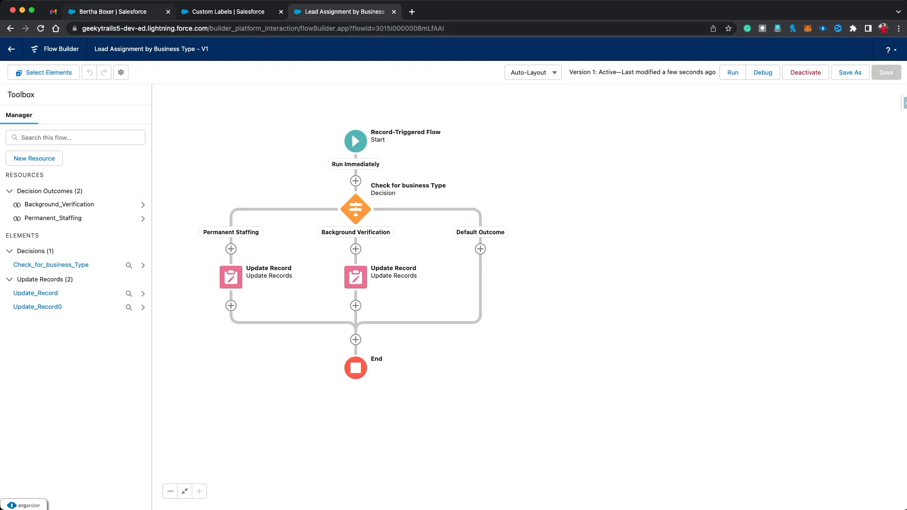
{"action": "left_click", "coordinate": [114, 12]}
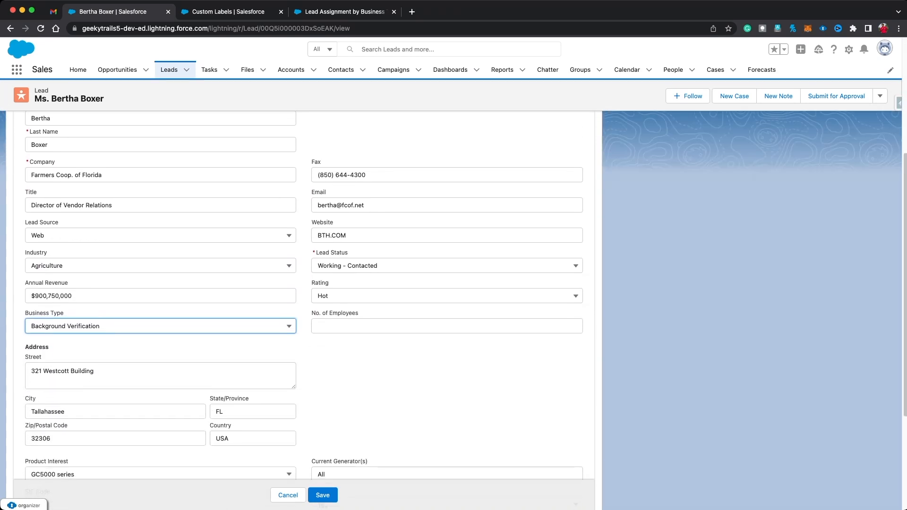
Step: Set the lead's Business Type to Permanent Staffing, save it, and return to the flow
{"action": "left_click", "coordinate": [160, 326]}
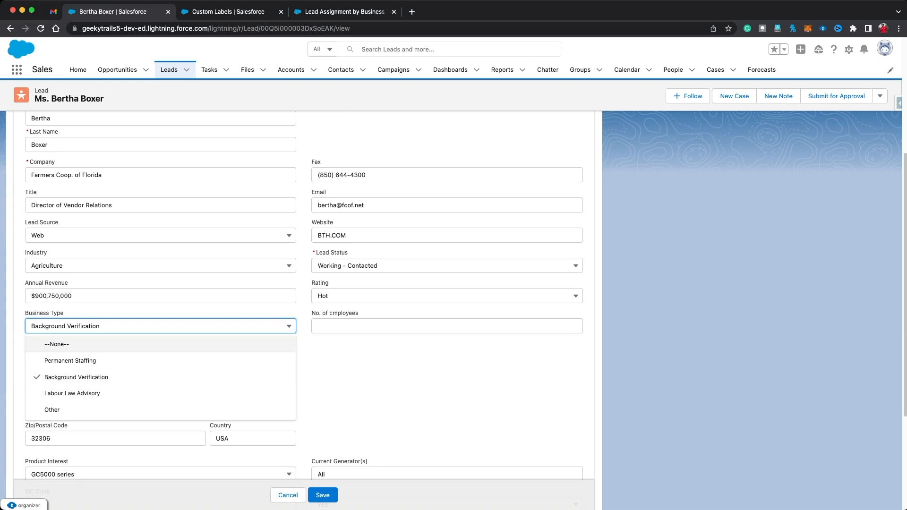
{"action": "left_click", "coordinate": [90, 361]}
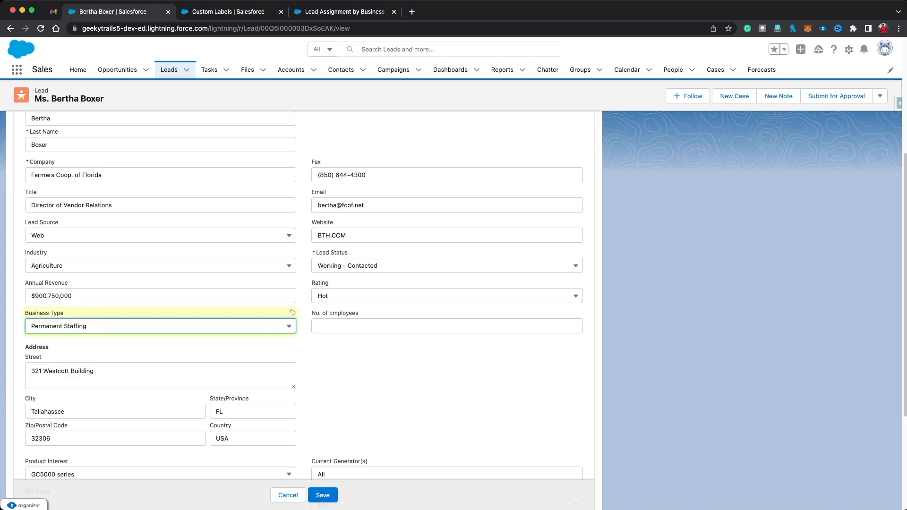
{"action": "left_click", "coordinate": [322, 495]}
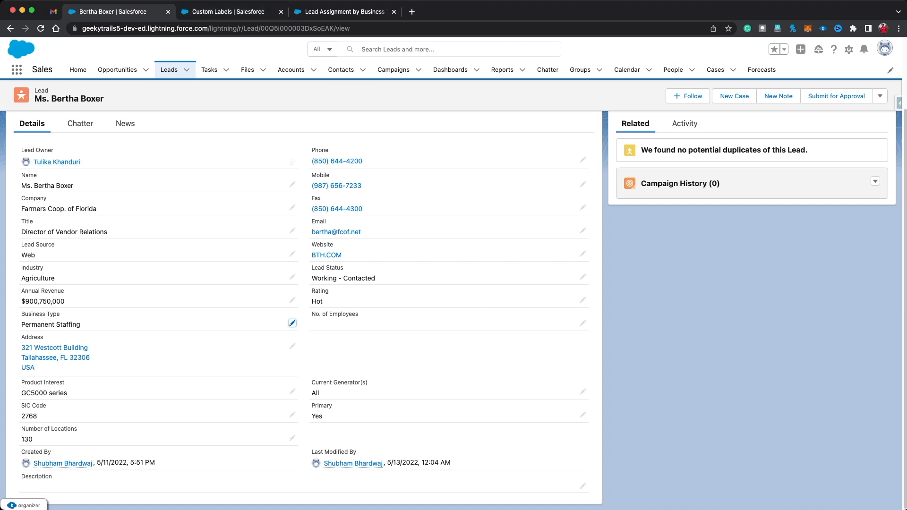
{"action": "left_click", "coordinate": [344, 12]}
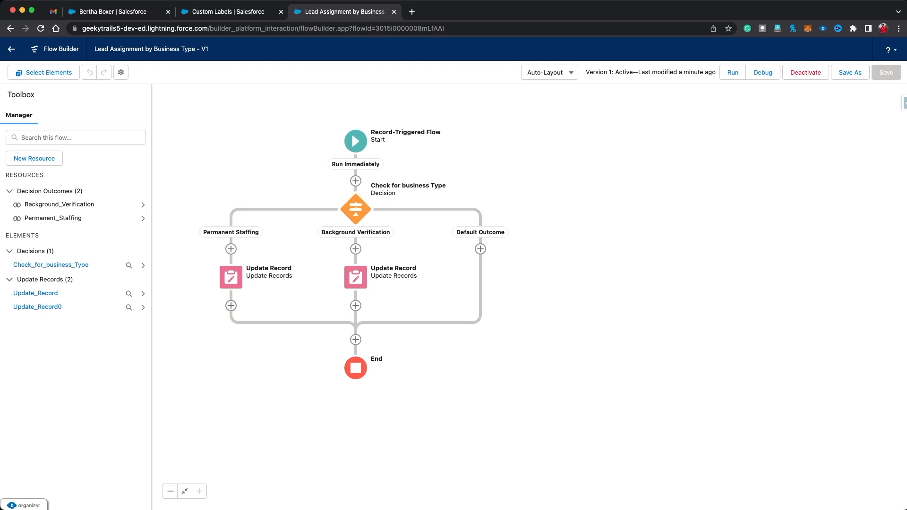
Step: Add a Send Email action after the Permanent Staffing update
{"action": "left_click", "coordinate": [231, 306]}
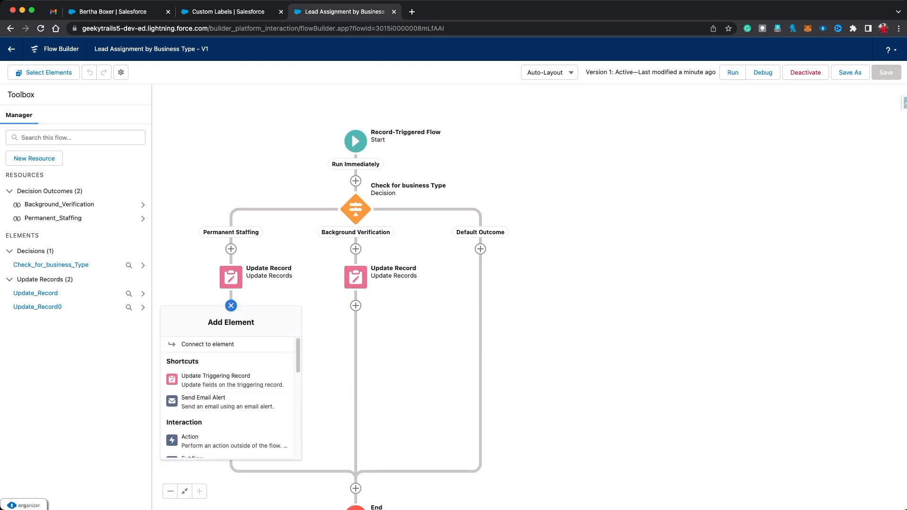
{"action": "scroll", "coordinate": [227, 416], "scroll_direction": "down", "scroll_amount": 2}
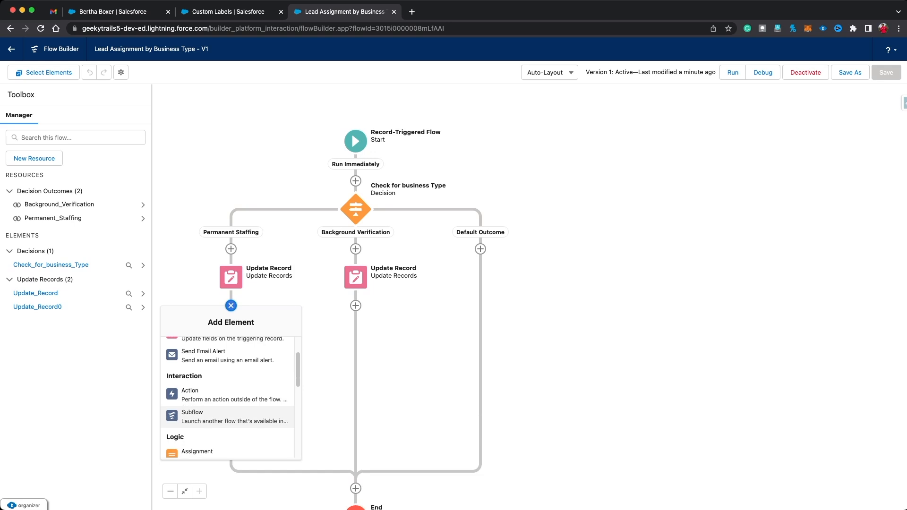
{"action": "left_click", "coordinate": [227, 395]}
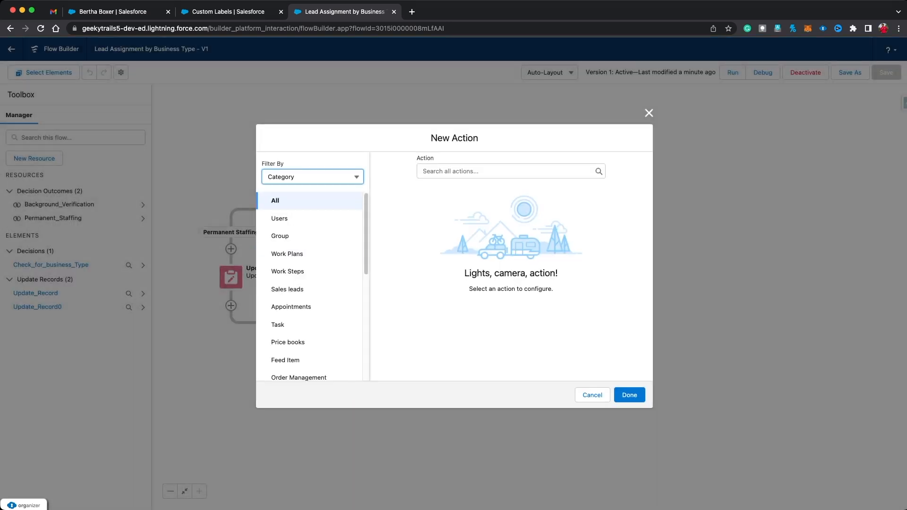
{"action": "left_click", "coordinate": [477, 171]}
{"action": "type", "text": "Send"}
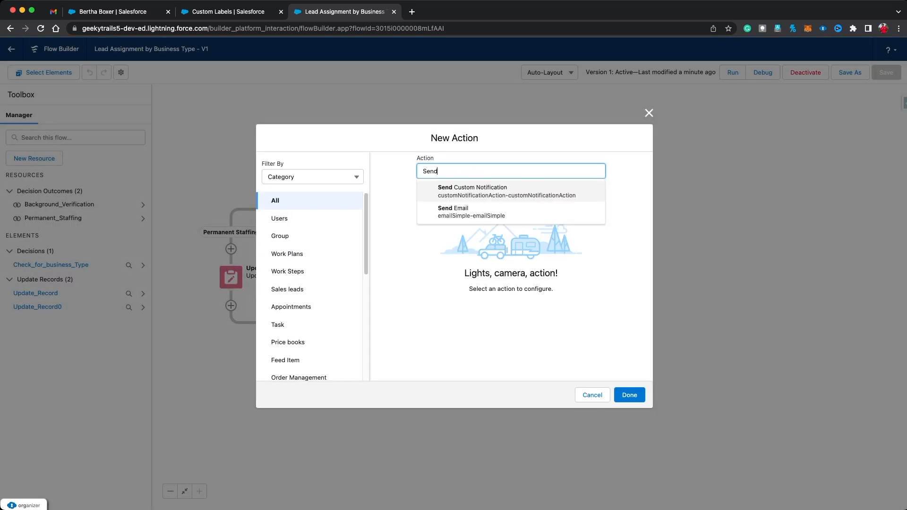
{"action": "key", "text": "Down"}
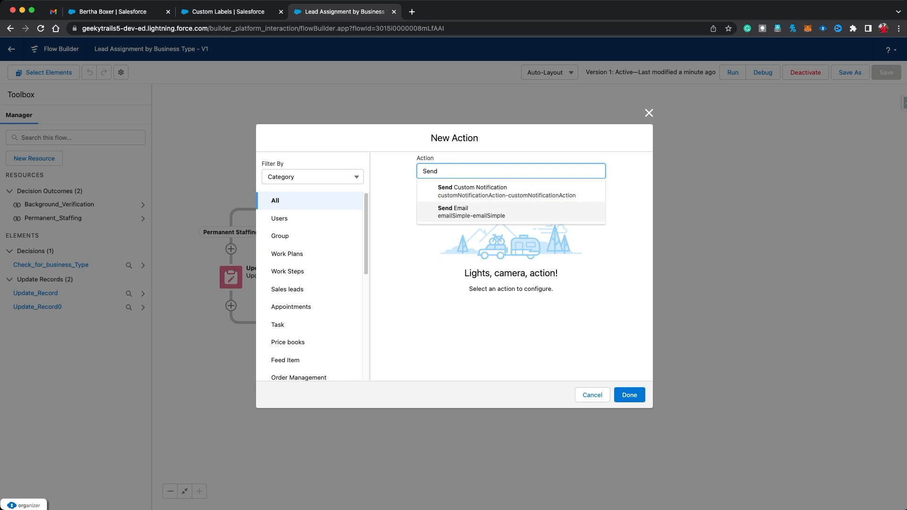
{"action": "key", "text": "Return"}
Step: Label the action 'Send Email', let its API name fill in, and start a new resource
{"action": "key", "text": "Tab"}
{"action": "type", "text": "Send EMa"}
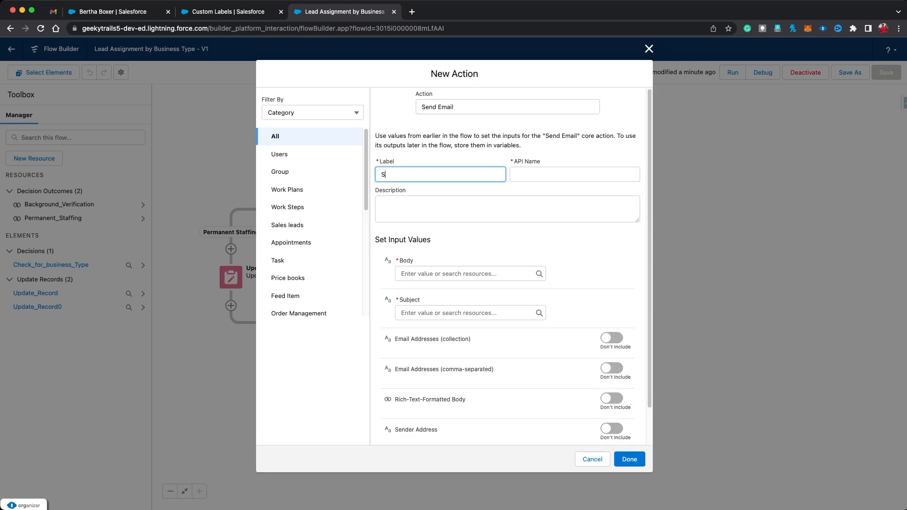
{"action": "key", "text": "BackSpace"}
{"action": "key", "text": "BackSpace"}
{"action": "type", "text": "mail"}
{"action": "key", "text": "Tab"}
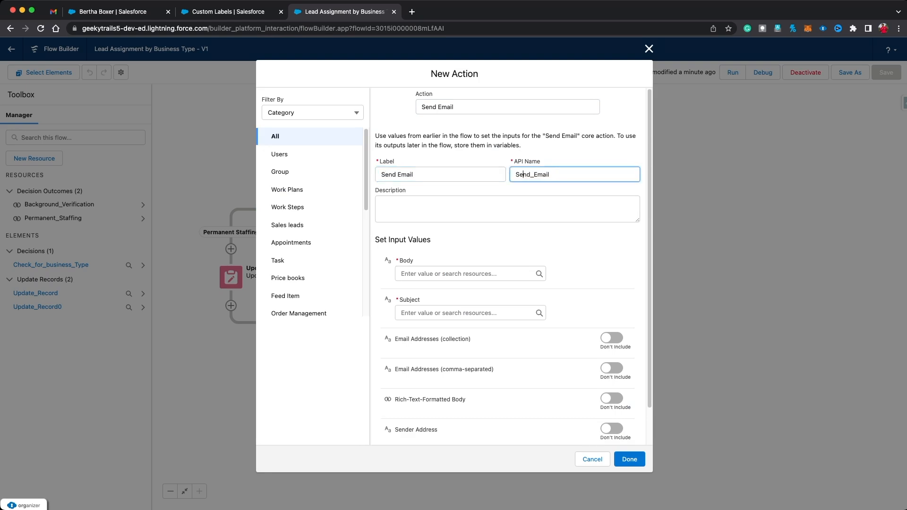
{"action": "key", "text": "Tab"}
{"action": "key", "text": "Tab"}
{"action": "left_click", "coordinate": [433, 291]}
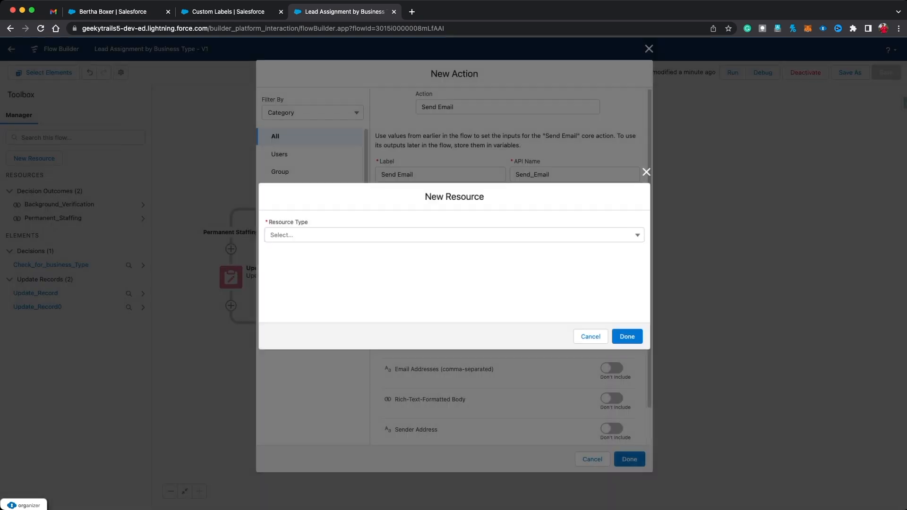
Step: Make the new resource a Text Template named PermanentStaffingBody
{"action": "left_click", "coordinate": [454, 235]}
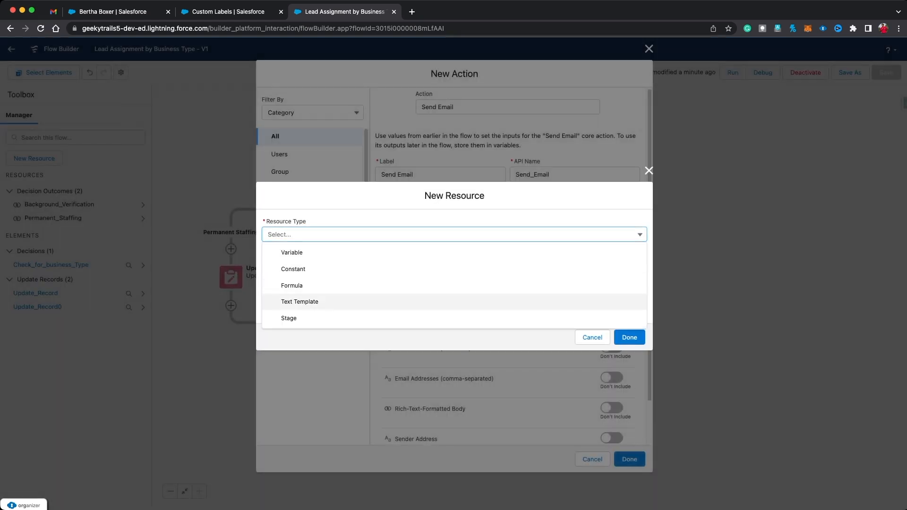
{"action": "left_click", "coordinate": [299, 301]}
{"action": "type", "text": "Permanent"}
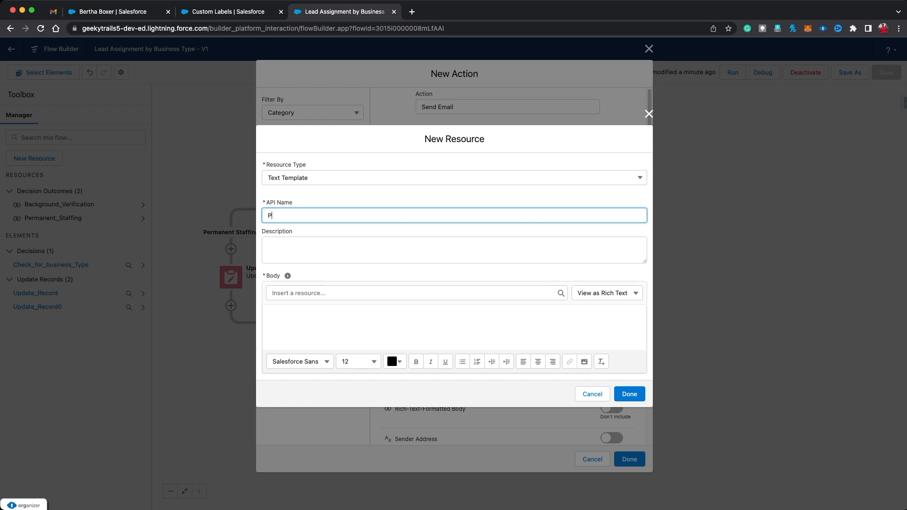
{"action": "key", "text": "BackSpace"}
{"action": "key", "text": "BackSpace"}
{"action": "key", "text": "BackSpace"}
{"action": "type", "text": "ent Staffing Body"}
Step: Start the body with 'Hey' followed by the {!$Record.Owner:User.FirstName} placeholder
{"action": "left_click", "coordinate": [330, 322]}
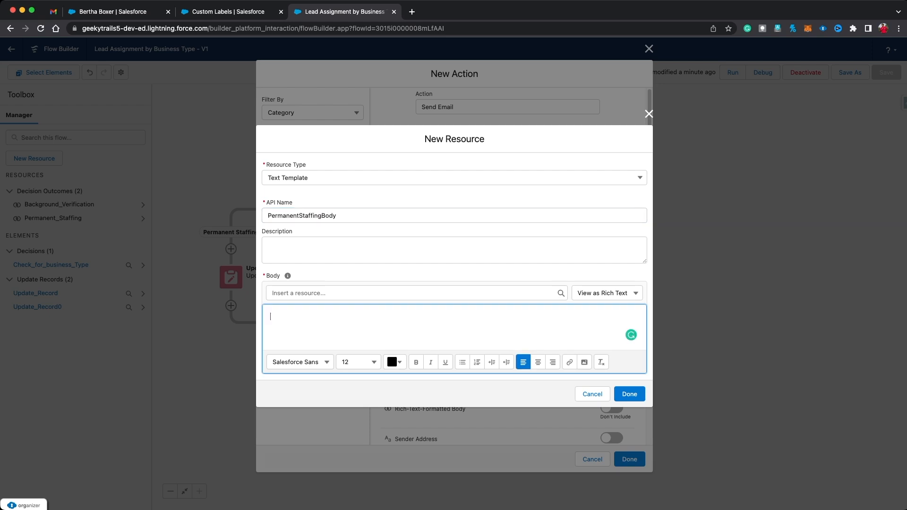
{"action": "type", "text": "This"}
{"action": "key", "text": "BackSpace"}
{"action": "key", "text": "BackSpace"}
{"action": "key", "text": "BackSpace"}
{"action": "key", "text": "BackSpace"}
{"action": "type", "text": "Hey"}
{"action": "left_click", "coordinate": [406, 293]}
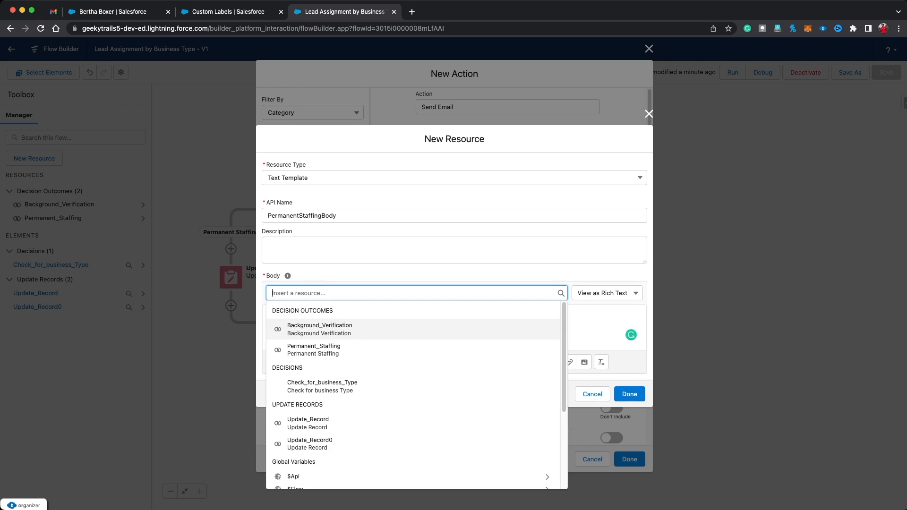
{"action": "type", "text": "record"}
{"action": "left_click", "coordinate": [326, 387]}
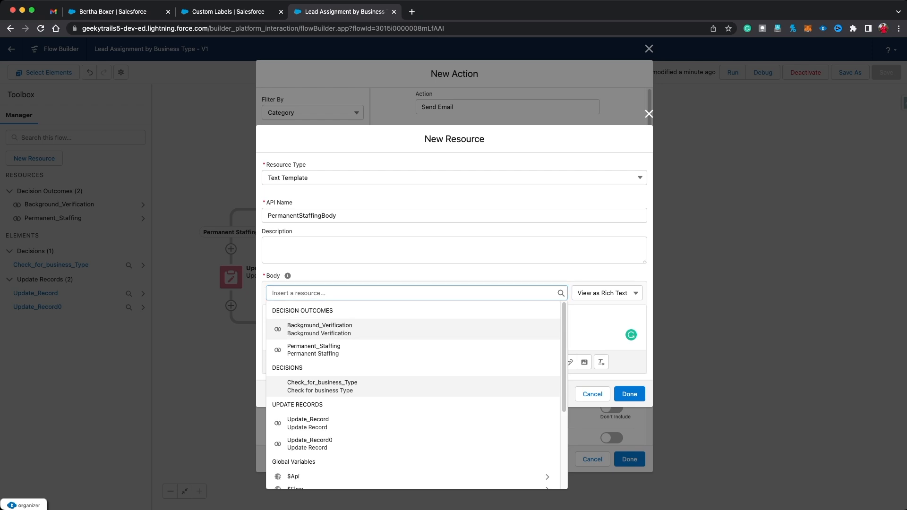
{"action": "type", "text": "record"}
{"action": "left_click", "coordinate": [326, 386]}
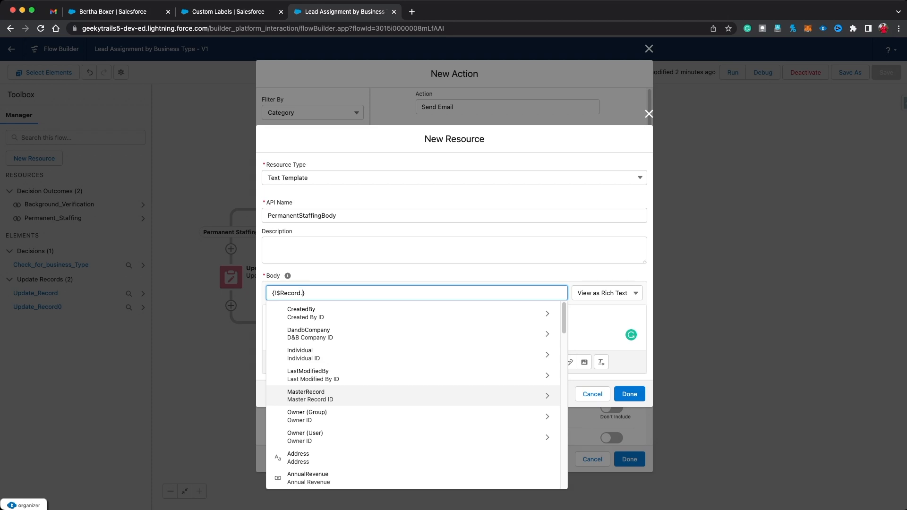
{"action": "type", "text": "own"}
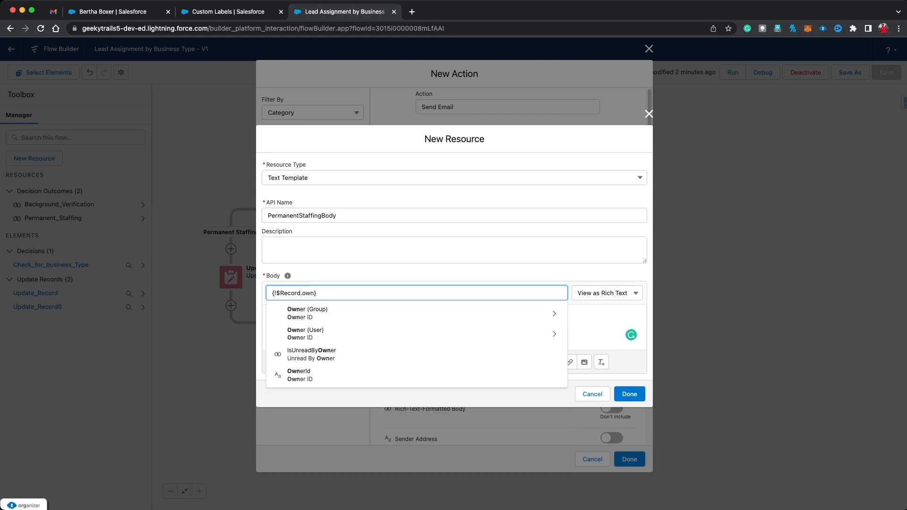
{"action": "key", "text": "Return"}
{"action": "type", "text": "name"}
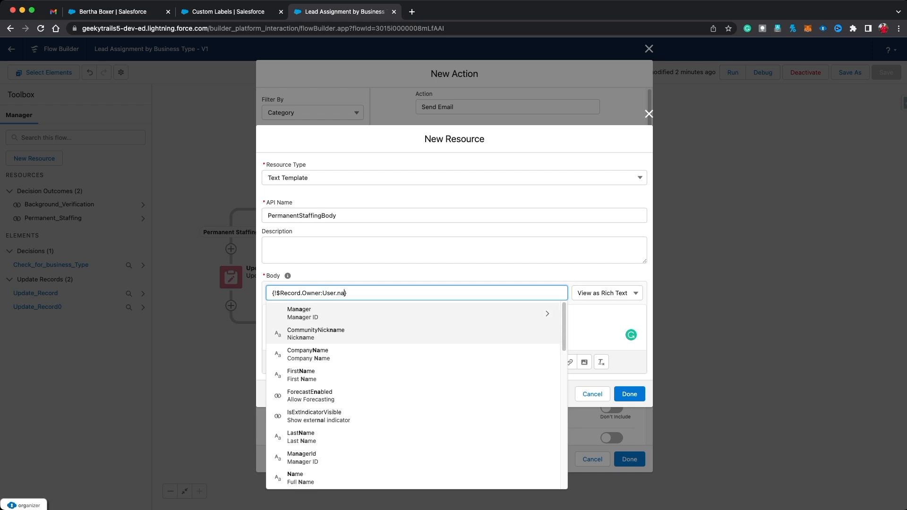
{"action": "key", "text": "Return"}
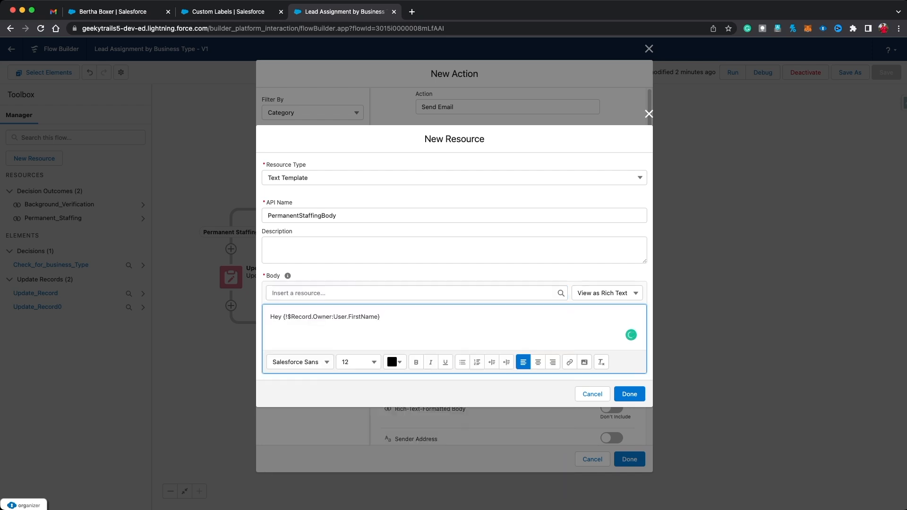
Step: Add the assignment sentence ending 'Company -', then 'POC =', 'Record Link -' and 'Thank you' lines
{"action": "key", "text": "super+a"}
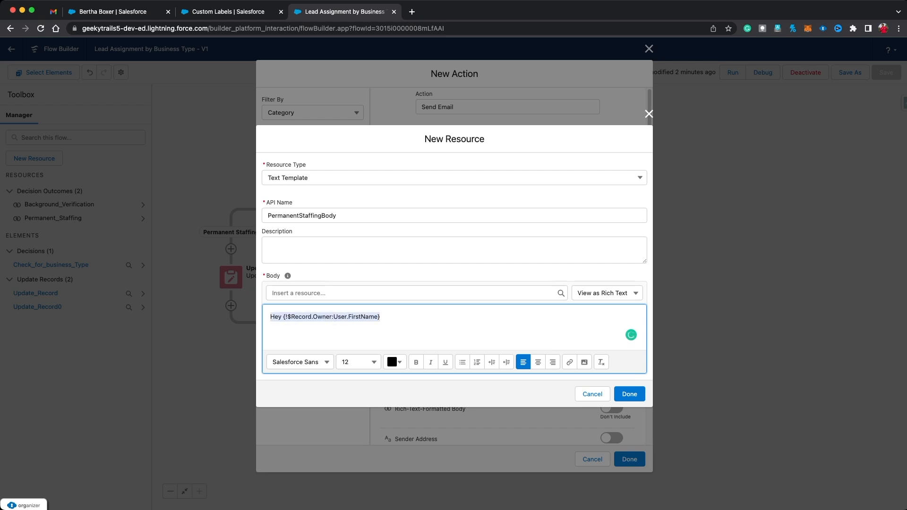
{"action": "key", "text": "Right"}
{"action": "type", "text": "Thisb"}
{"action": "key", "text": "BackSpace"}
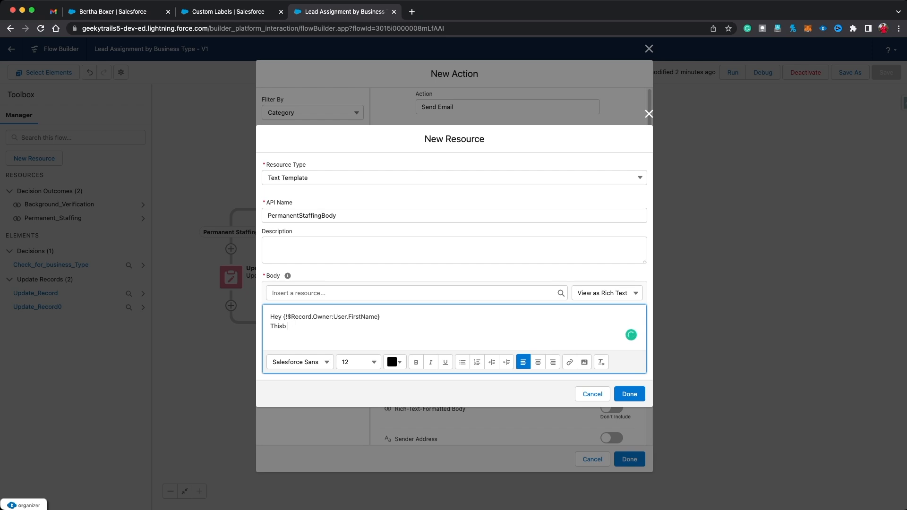
{"action": "type", "text": "Lead i has n been assigned to you please follow u"}
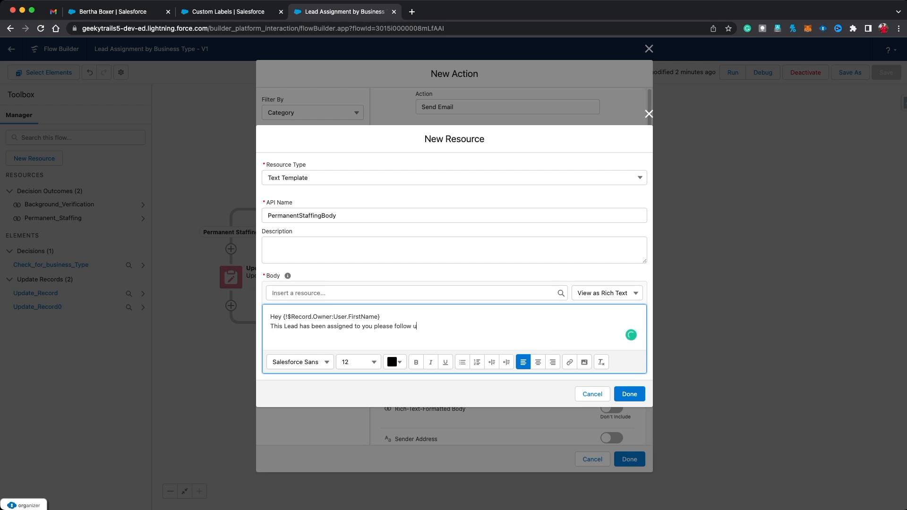
{"action": "type", "text": "p with th"}
{"action": "type", "text": "e Lead"}
{"action": "type", "text": "Company"}
{"action": "type", "text": " -"}
{"action": "key", "text": "Return"}
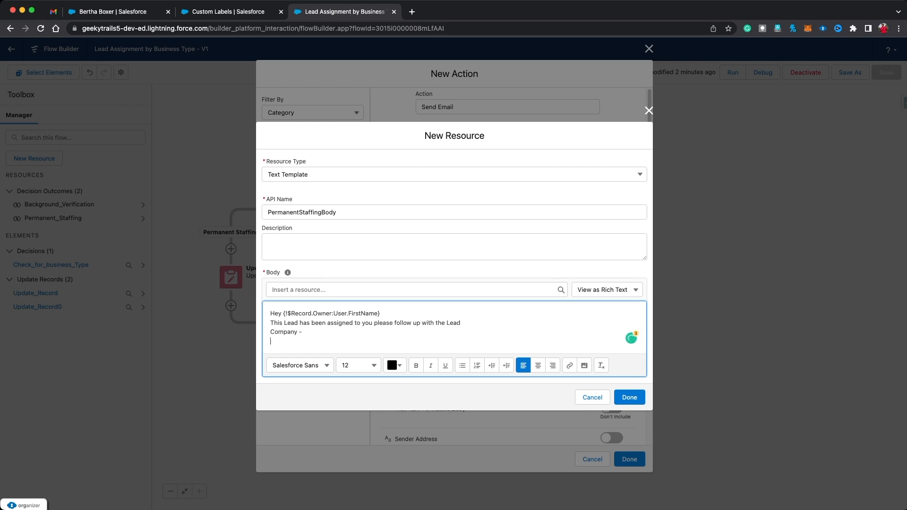
{"action": "type", "text": "POC"}
{"action": "type", "text": " ="}
{"action": "key", "text": "Return"}
{"action": "type", "text": "Record Link "}
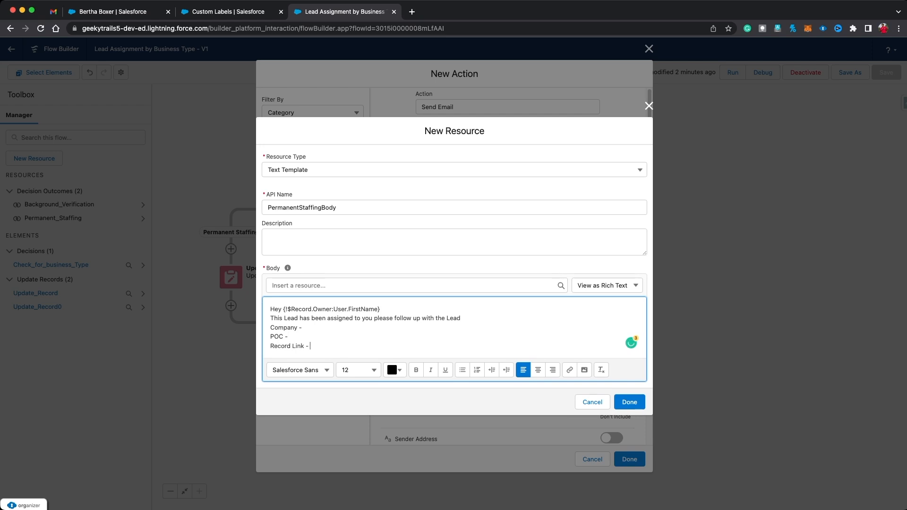
{"action": "type", "text": "-"}
{"action": "key", "text": "Return"}
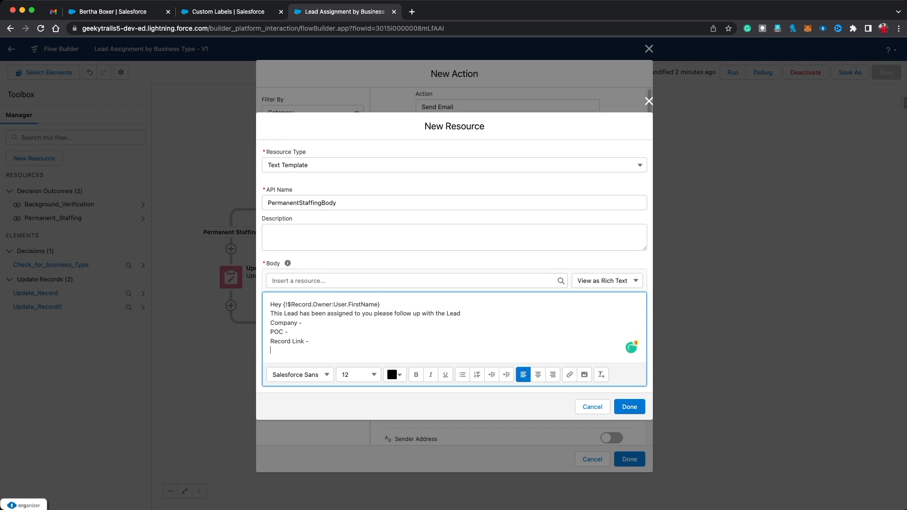
{"action": "type", "text": "Thank you"}
Step: Insert {!$Record.Company} after the Company line
{"action": "left_click", "coordinate": [340, 280]}
{"action": "type", "text": "record"}
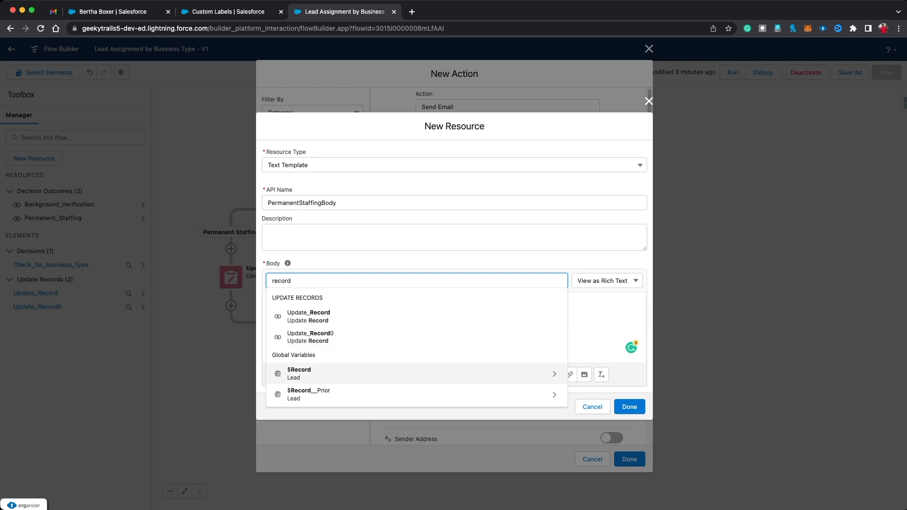
{"action": "left_click", "coordinate": [331, 373]}
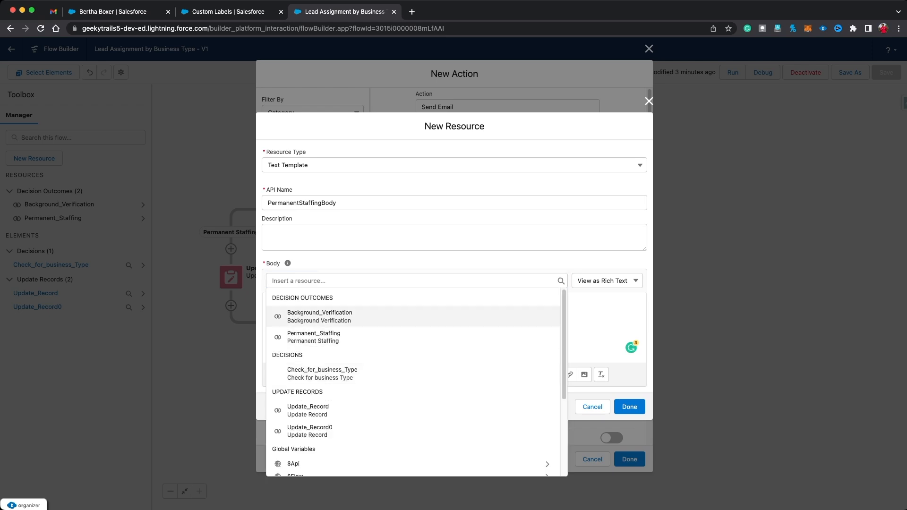
{"action": "type", "text": "record"}
{"action": "key", "text": "Down"}
{"action": "key", "text": "Down"}
{"action": "key", "text": "Return"}
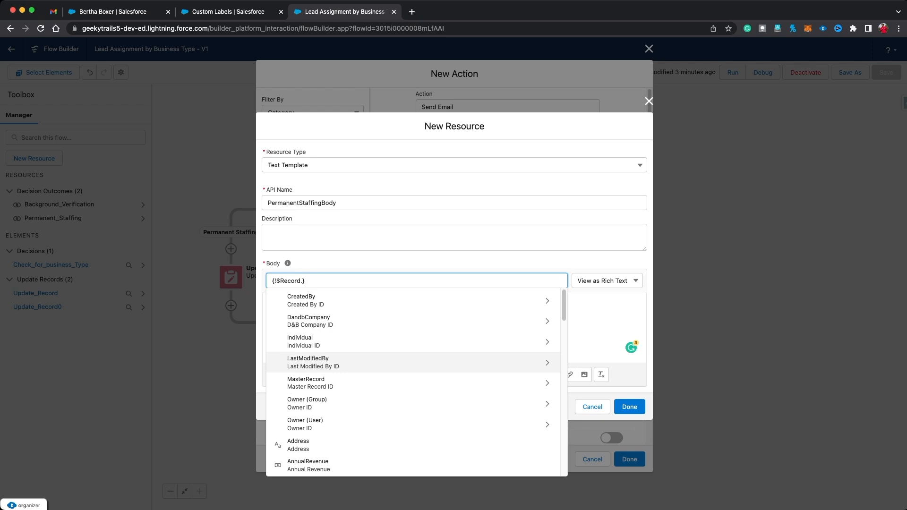
{"action": "type", "text": "comp"}
{"action": "key", "text": "Down"}
{"action": "key", "text": "Return"}
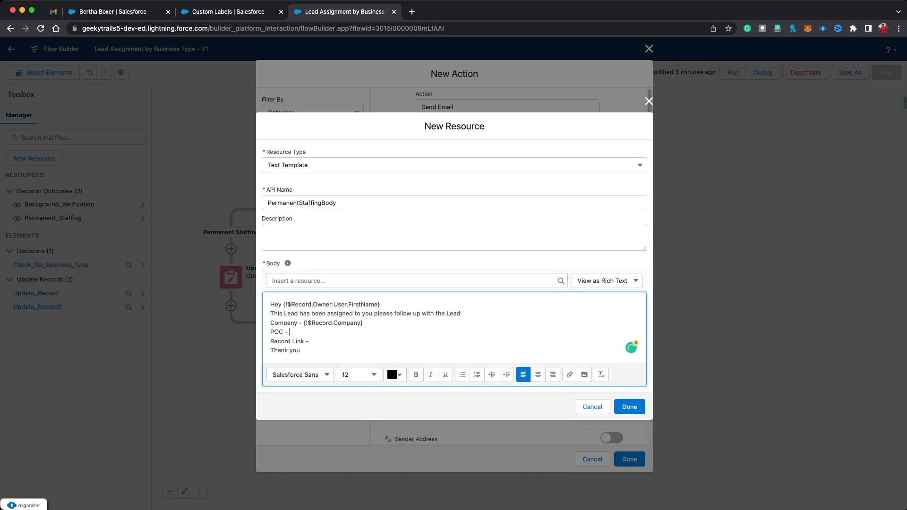
Step: Clear the stray text after POC and insert {!$Record.FirstName} there
{"action": "type", "text": "ecod"}
{"action": "type", "text": "rd"}
{"action": "left_click_drag", "start_coordinate": [289, 332], "coordinate": [309, 331]}
{"action": "key", "text": "BackSpace"}
{"action": "left_click", "coordinate": [311, 281]}
{"action": "type", "text": "recod"}
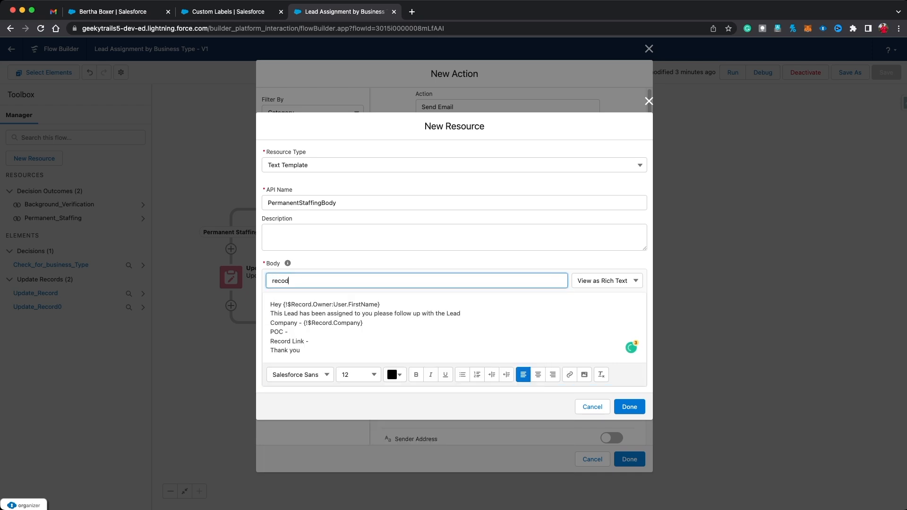
{"action": "key", "text": "BackSpace"}
{"action": "type", "text": "rd"}
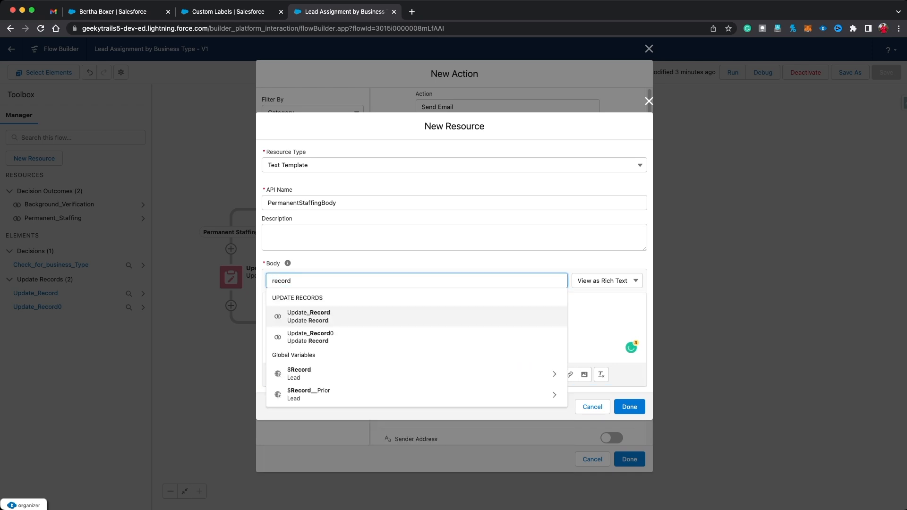
{"action": "left_click", "coordinate": [311, 374]}
{"action": "type", "text": "recod"}
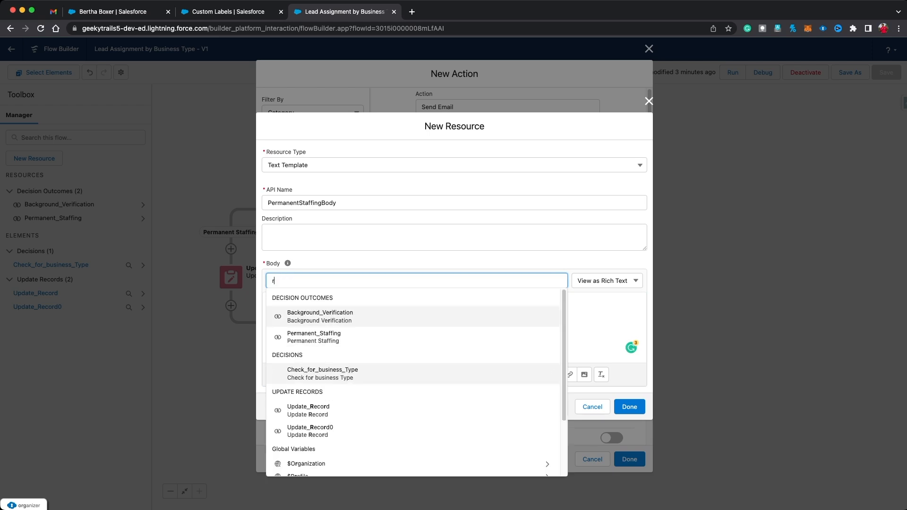
{"action": "key", "text": "BackSpace"}
{"action": "key", "text": "BackSpace"}
{"action": "type", "text": "ord"}
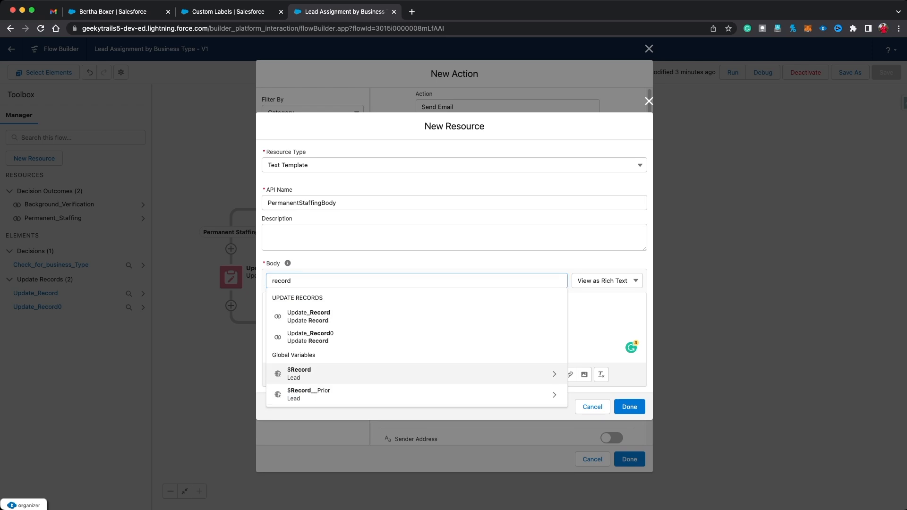
{"action": "left_click", "coordinate": [312, 376]}
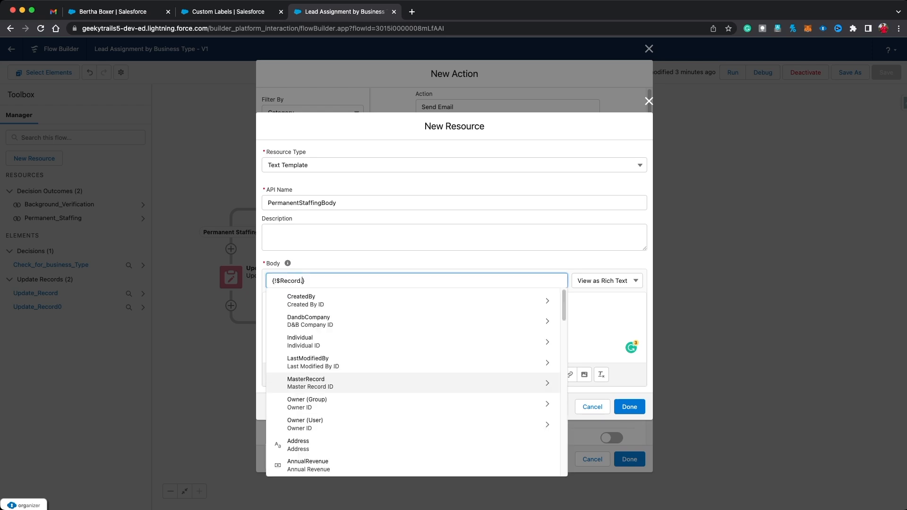
{"action": "type", "text": "firs"}
{"action": "key", "text": "Return"}
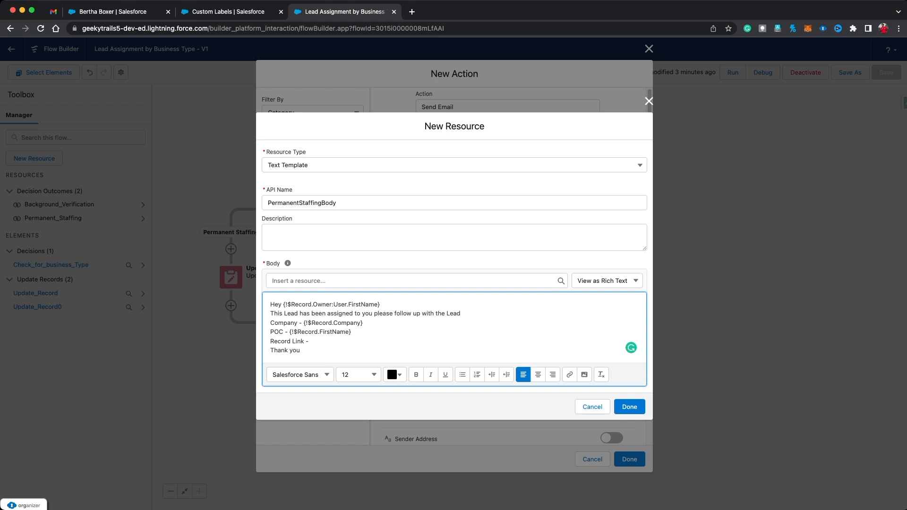
Step: Duplicate the placeholder as {!$Record.LastName} after the first name, then save the template
{"action": "key", "text": "shift+super+Right"}
{"action": "key", "text": "super+c"}
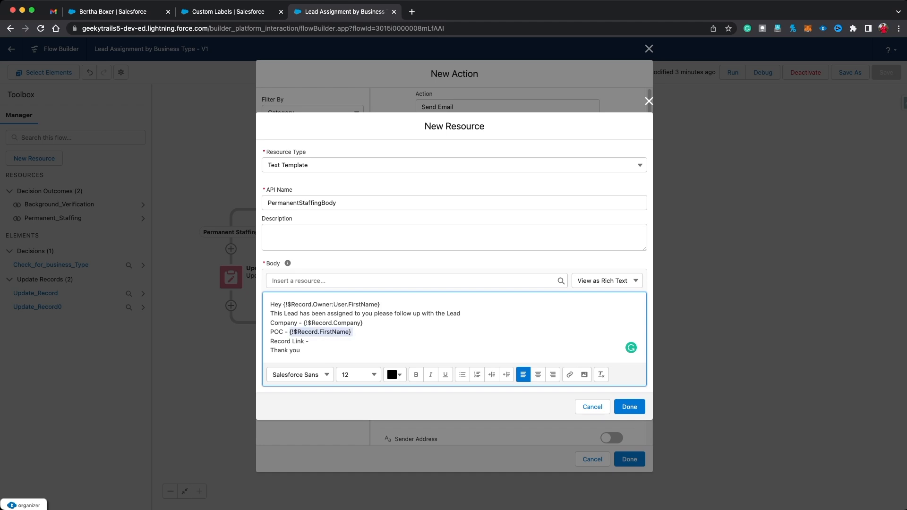
{"action": "key", "text": "BackSpace"}
{"action": "key", "text": "super+v"}
{"action": "key", "text": "super+v"}
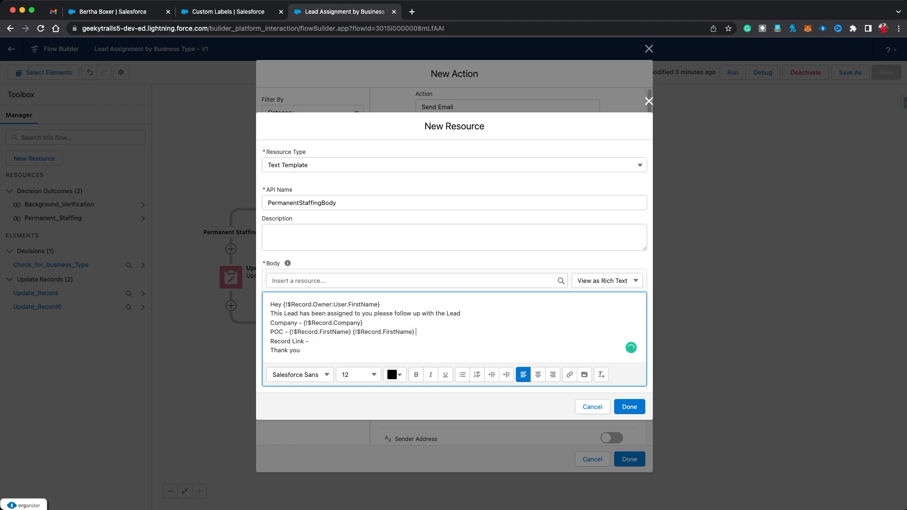
{"action": "left_click", "coordinate": [394, 332]}
{"action": "key", "text": "BackSpace"}
{"action": "key", "text": "BackSpace"}
{"action": "key", "text": "BackSpace"}
{"action": "key", "text": "BackSpace"}
{"action": "key", "text": "BackSpace"}
{"action": "type", "text": "Last"}
{"action": "left_click", "coordinate": [310, 341]}
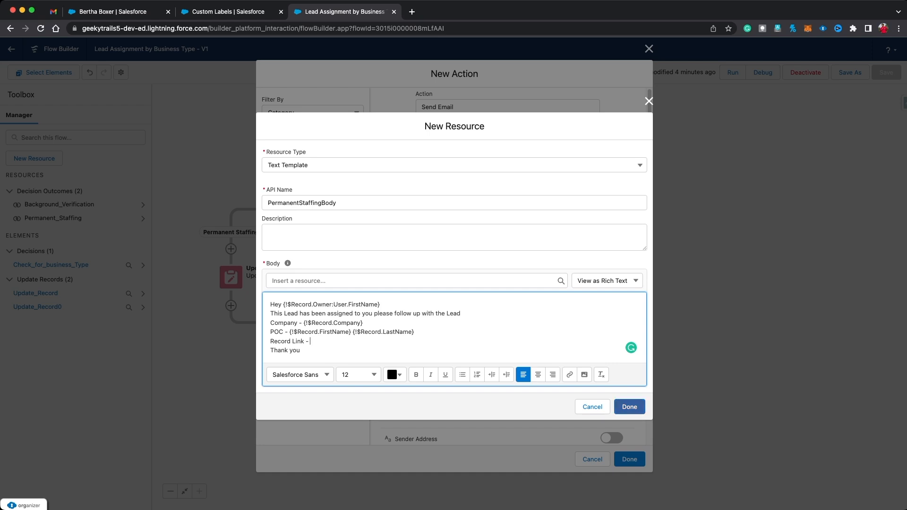
{"action": "left_click_drag", "start_coordinate": [303, 350], "coordinate": [269, 304]}
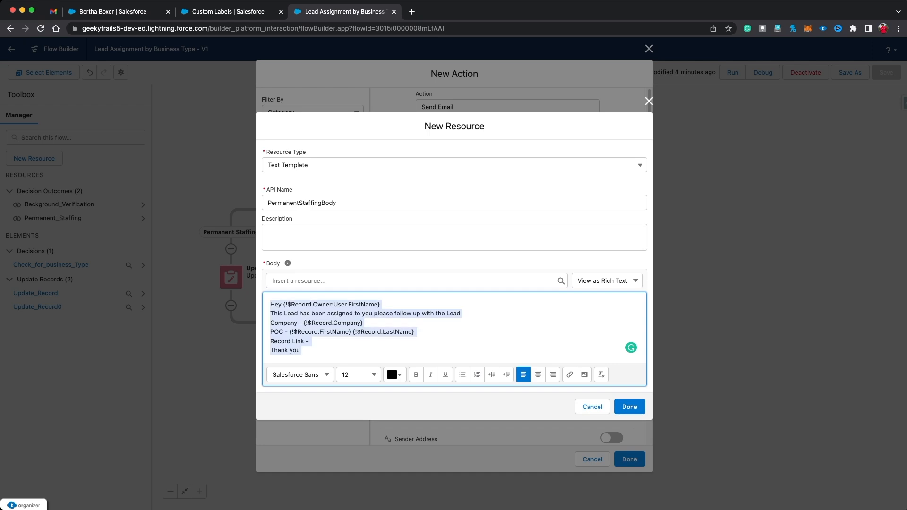
{"action": "left_click", "coordinate": [366, 323]}
{"action": "left_click", "coordinate": [629, 406]}
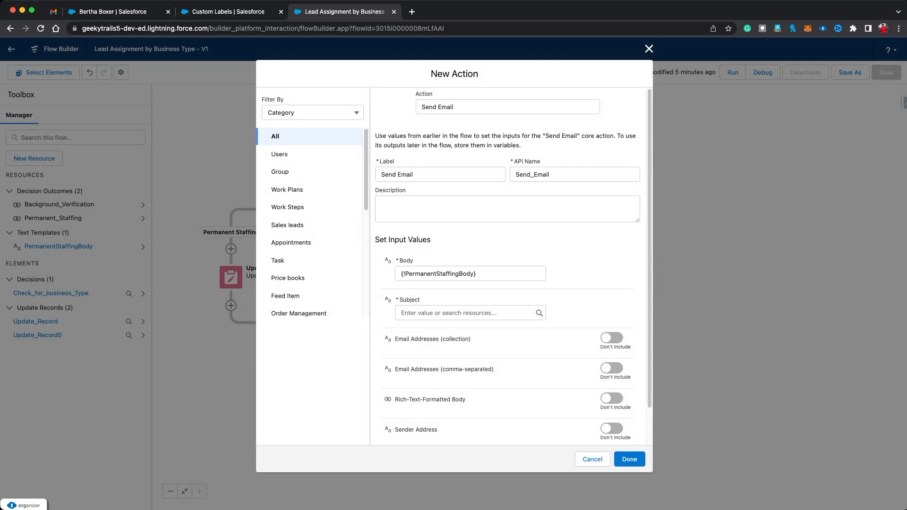
Step: Set the subject to 'Lead Assigned!!' and the recipient to {!$Record.Owner:User.Email}
{"action": "left_click", "coordinate": [465, 312]}
{"action": "type", "text": "Le"}
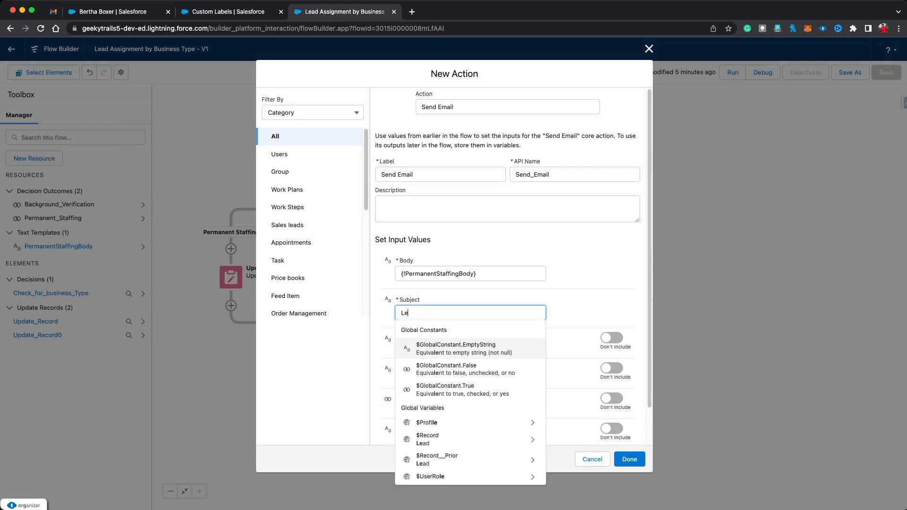
{"action": "type", "text": "ad Assign"}
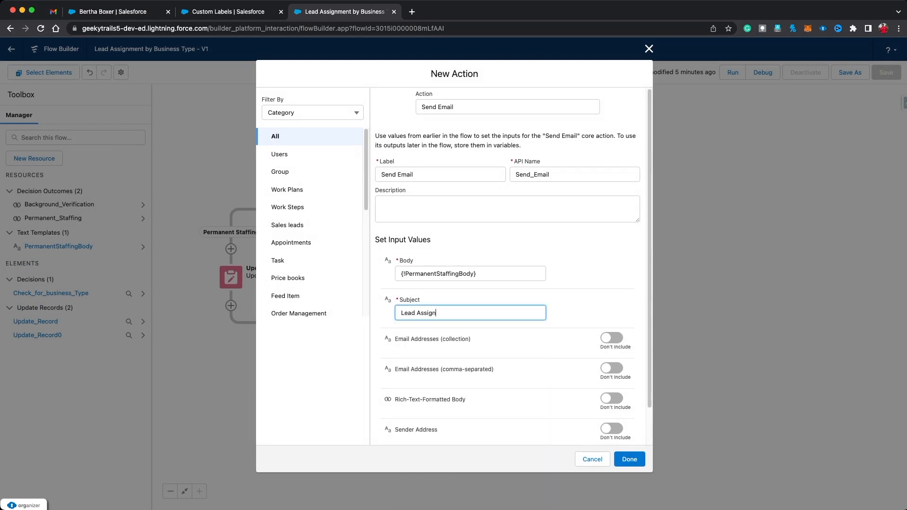
{"action": "type", "text": "ed !!Q"}
{"action": "key", "text": "Tab"}
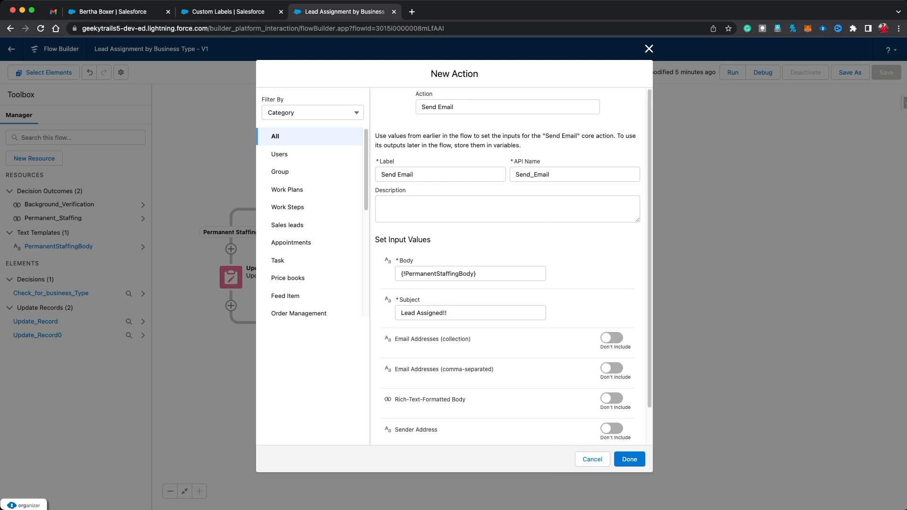
{"action": "left_click", "coordinate": [612, 369]}
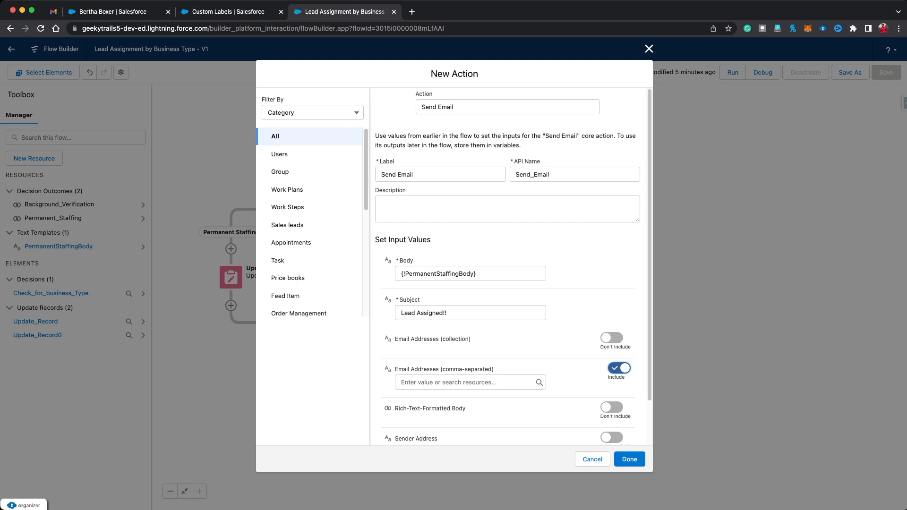
{"action": "left_click", "coordinate": [465, 382]}
{"action": "type", "text": "record"}
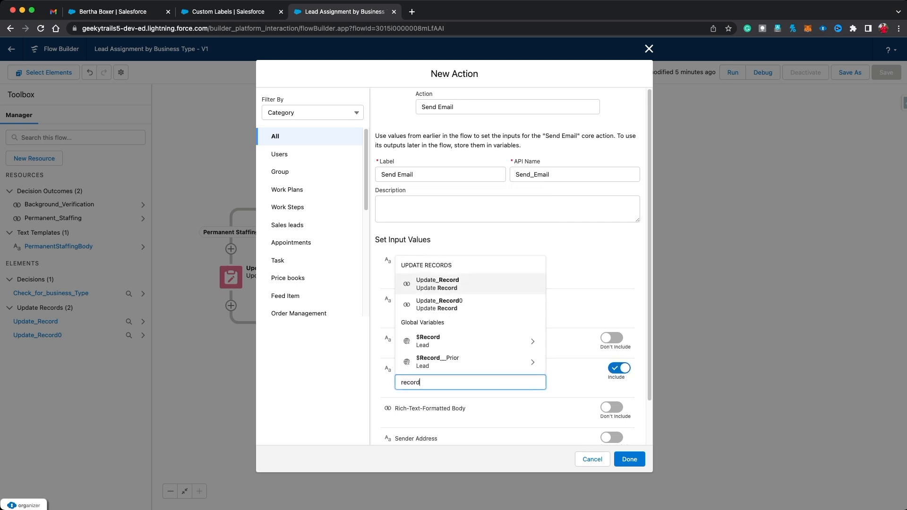
{"action": "left_click", "coordinate": [468, 355]}
{"action": "type", "text": "own"}
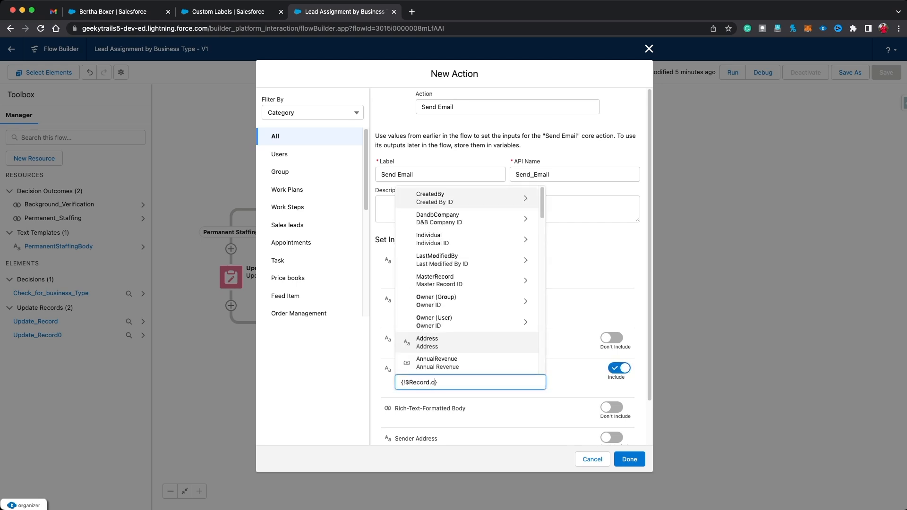
{"action": "left_click", "coordinate": [453, 320]}
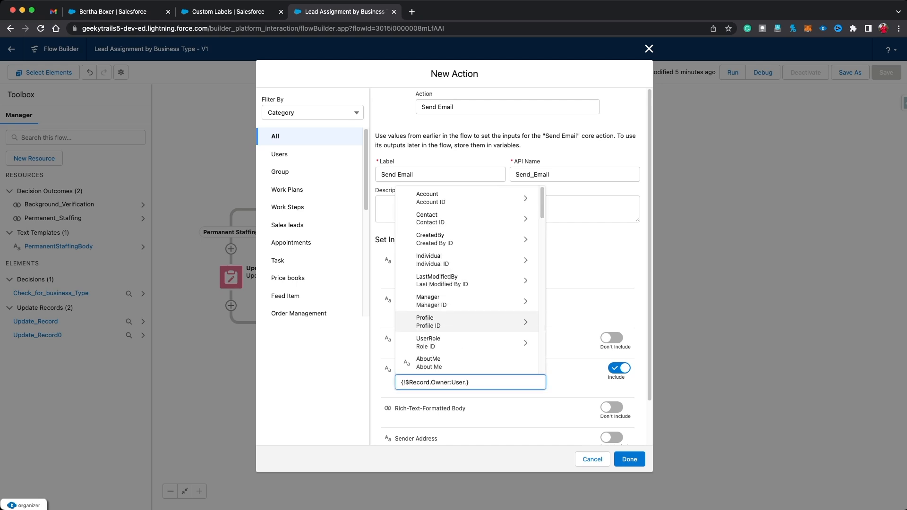
{"action": "type", "text": "ema"}
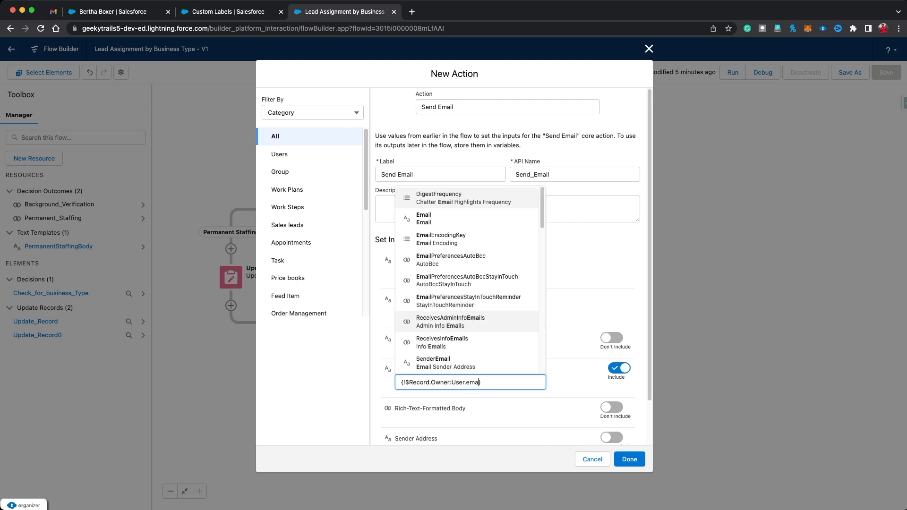
{"action": "left_click", "coordinate": [451, 219]}
{"action": "left_click", "coordinate": [573, 383]}
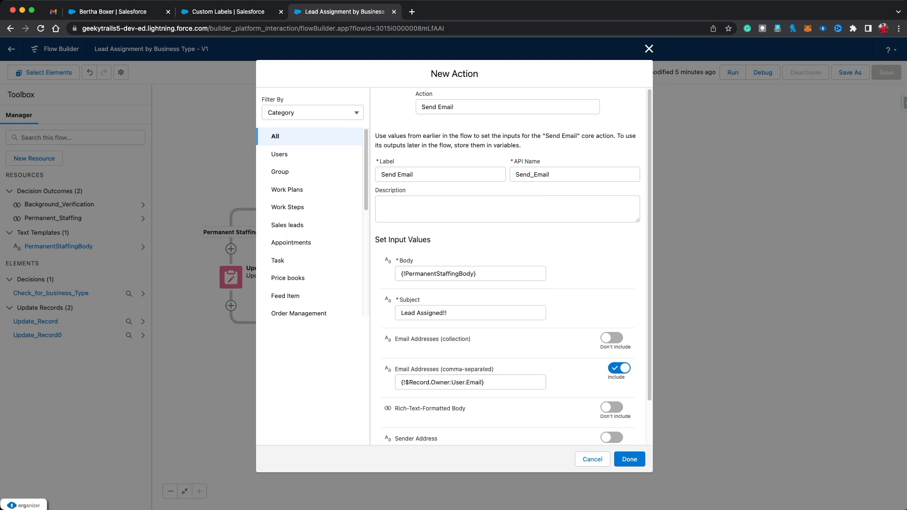
Step: Turn on Rich-Text-Formatted Body with $GlobalConstant.True and save the email action
{"action": "scroll", "coordinate": [453, 265], "scroll_direction": "down", "scroll_amount": 2}
{"action": "left_click", "coordinate": [614, 358]}
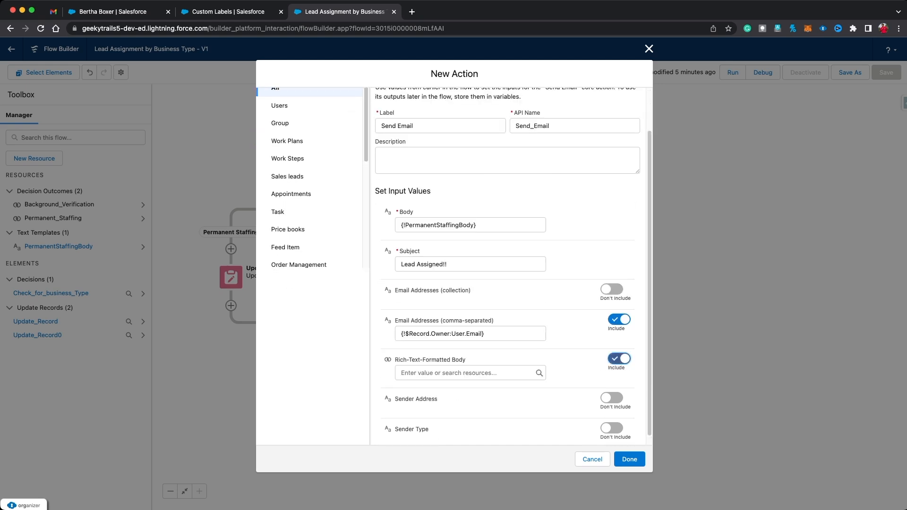
{"action": "left_click", "coordinate": [467, 373]}
{"action": "type", "text": "Tr"}
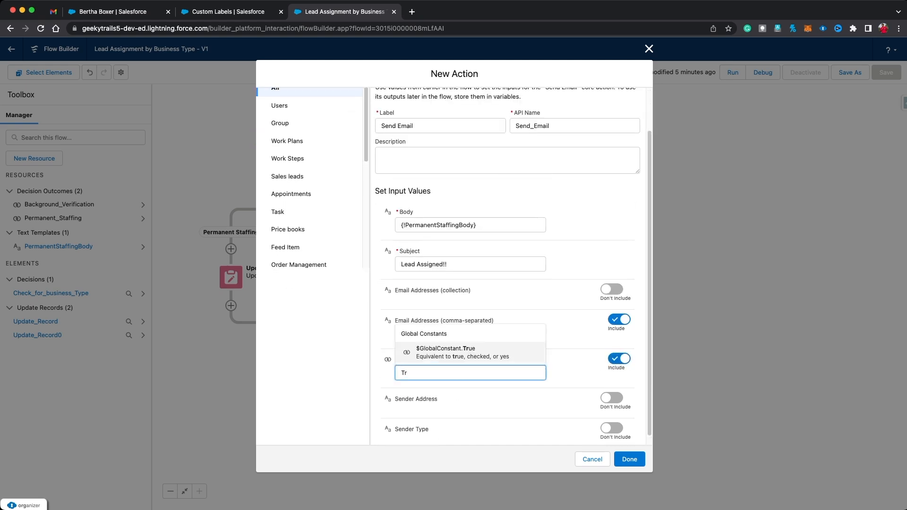
{"action": "type", "text": "ue"}
{"action": "key", "text": "Return"}
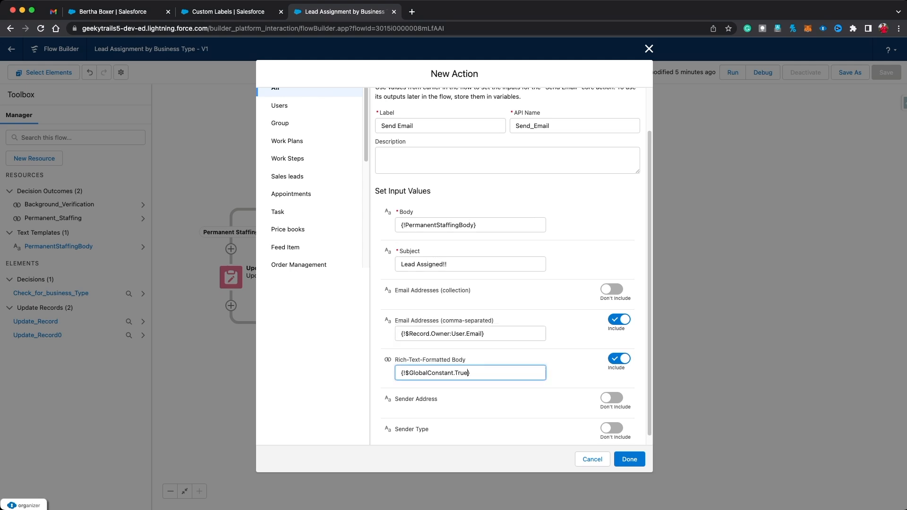
{"action": "scroll", "coordinate": [453, 265], "scroll_direction": "down", "scroll_amount": 1}
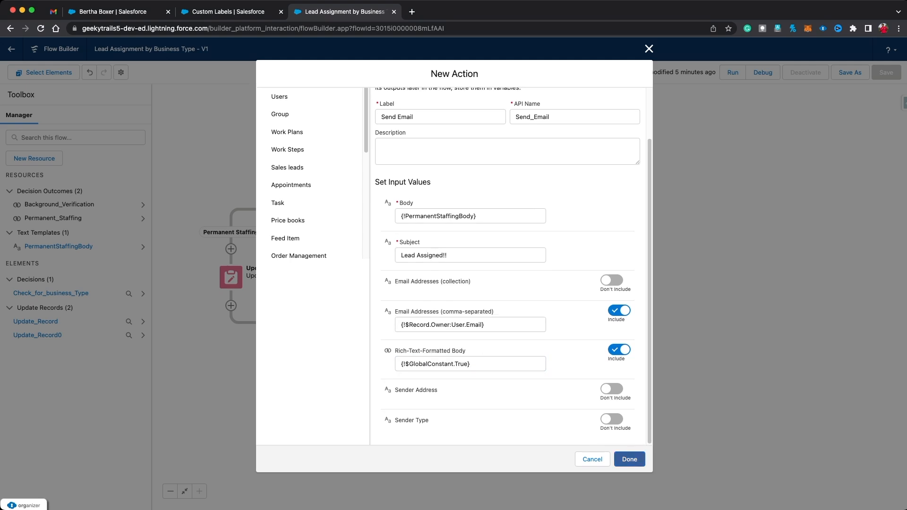
{"action": "left_click", "coordinate": [629, 459]}
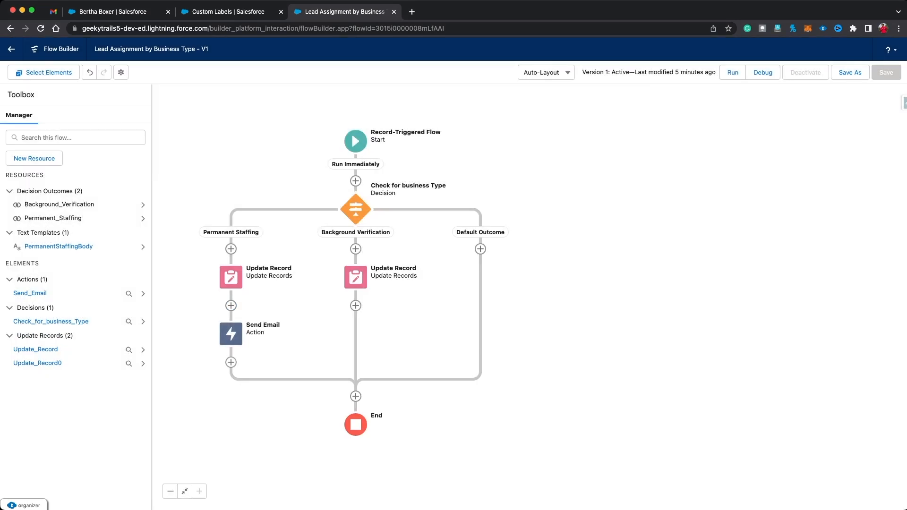
Step: Add a Send Email action after Background Verification's Update Record
{"action": "left_click", "coordinate": [356, 305]}
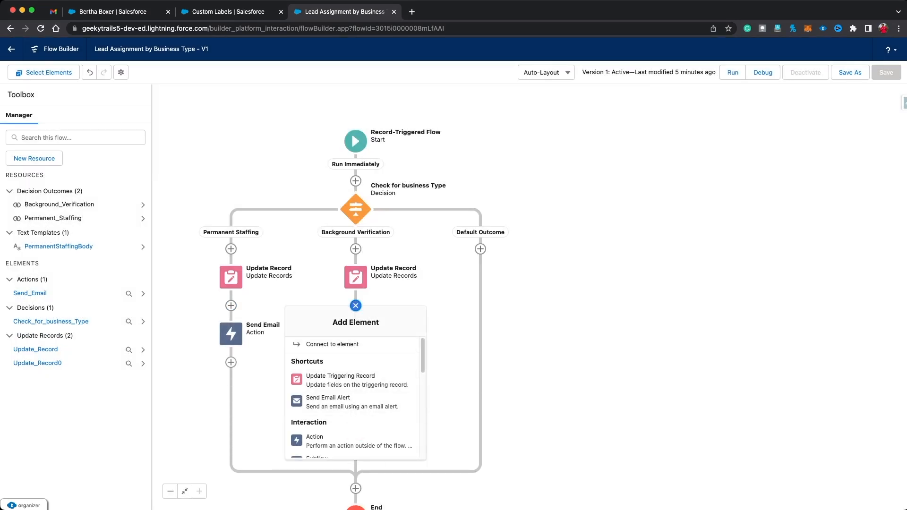
{"action": "left_click", "coordinate": [307, 440]}
{"action": "left_click", "coordinate": [491, 172]}
{"action": "type", "text": "Send Emal"}
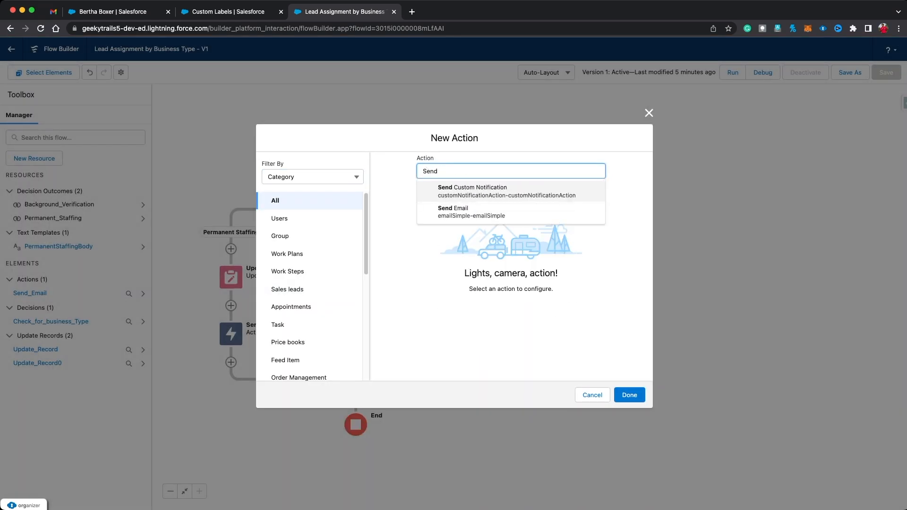
{"action": "type", "text": "il"}
{"action": "key", "text": "Return"}
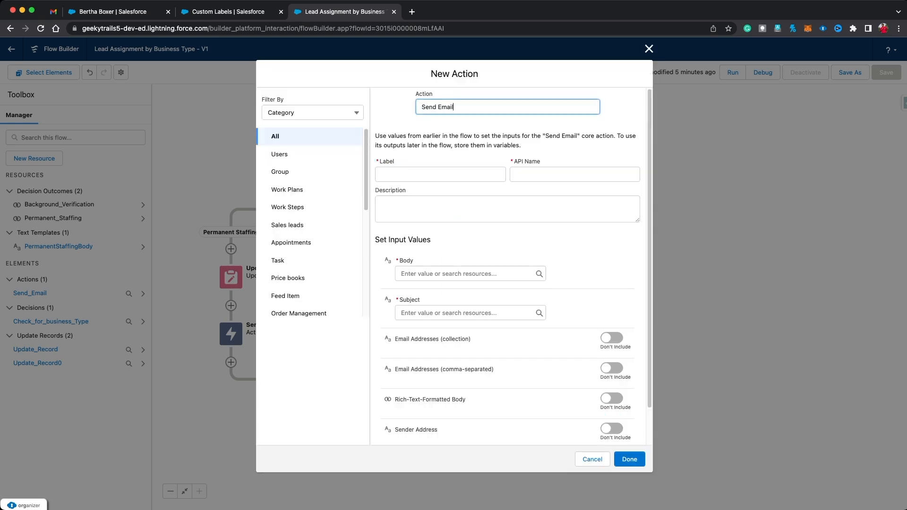
Step: Label it 'Send Email' with API name Send_Email0, and start a new resource for the Body
{"action": "type", "text": "S"}
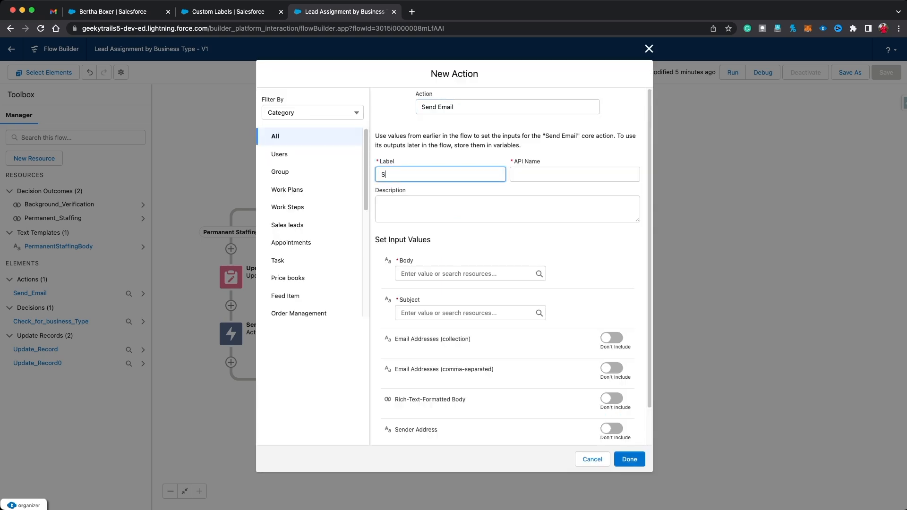
{"action": "type", "text": "end Email"}
{"action": "left_click", "coordinate": [529, 174]}
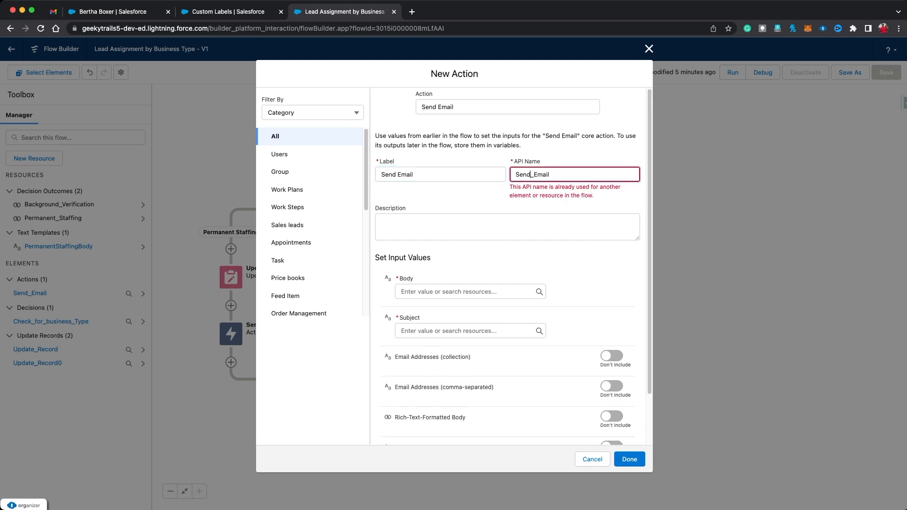
{"action": "type", "text": "0"}
{"action": "key", "text": "Tab"}
{"action": "key", "text": "Tab"}
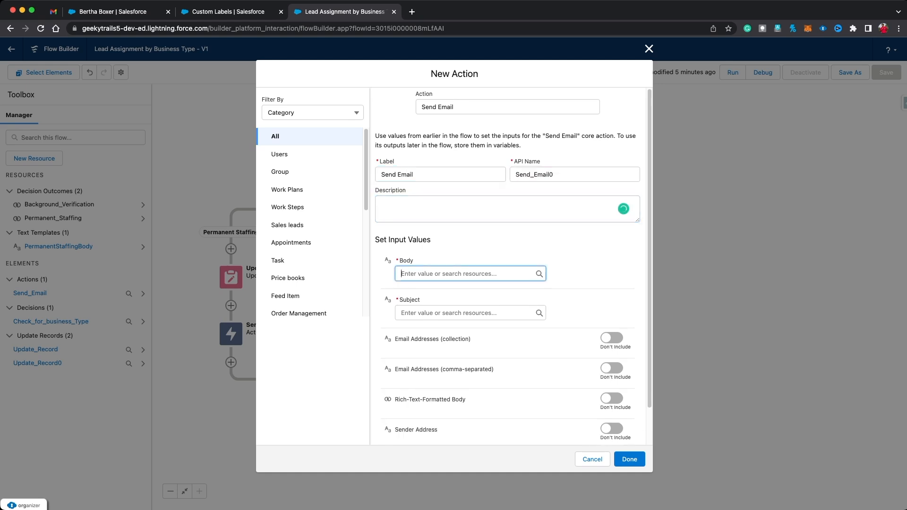
{"action": "key", "text": "Down"}
{"action": "key", "text": "Down"}
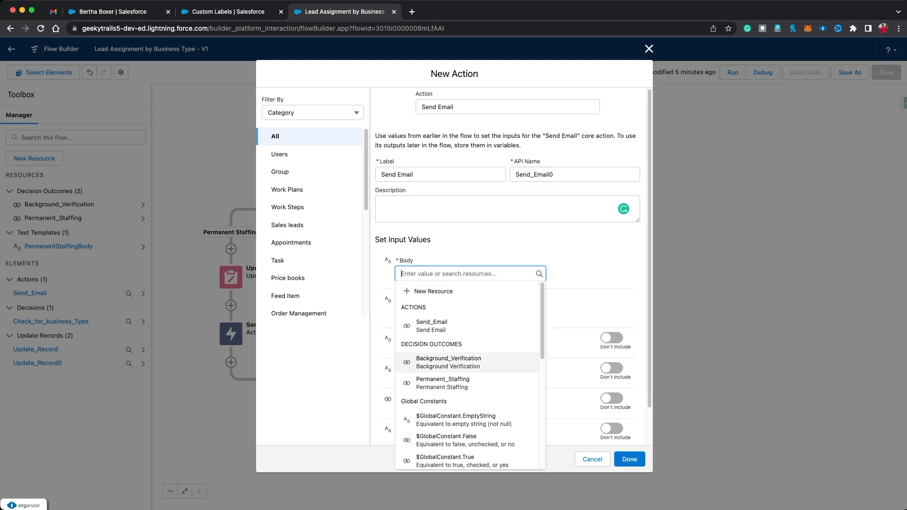
{"action": "key", "text": "Up"}
{"action": "key", "text": "Up"}
{"action": "key", "text": "Return"}
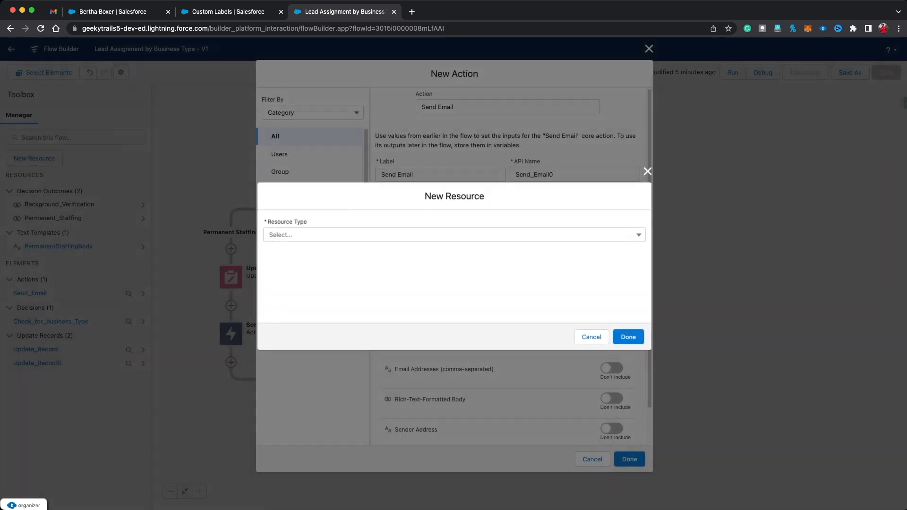
Step: Make the new resource a Text Template with API name BackgroundVerificationBody
{"action": "key", "text": "Down"}
{"action": "key", "text": "Down"}
{"action": "key", "text": "Down"}
{"action": "key", "text": "Down"}
{"action": "key", "text": "Return"}
{"action": "key", "text": "Tab"}
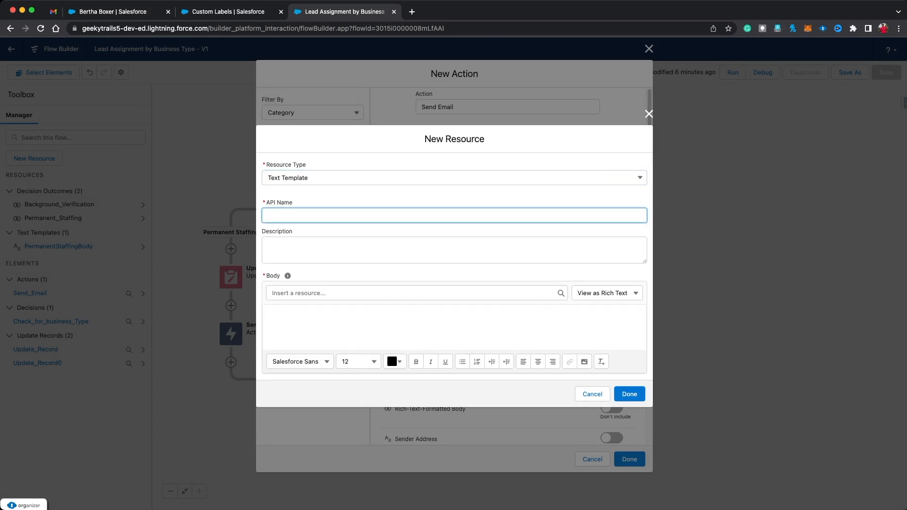
{"action": "type", "text": "Background Verification Body"}
Step: Paste the email body and add 'Background Verification Leads are on High Priority please follow ASAP' after POC
{"action": "left_click", "coordinate": [454, 327]}
{"action": "type", "text": "Hey {!$Record.Owner:User.FirstName} This Lead has been assigned to you please follow up with the Lead Company - {!$Record.Company} POC - {!$Record.FirstName} {!$Record.LastName} Record Link - Thank you"}
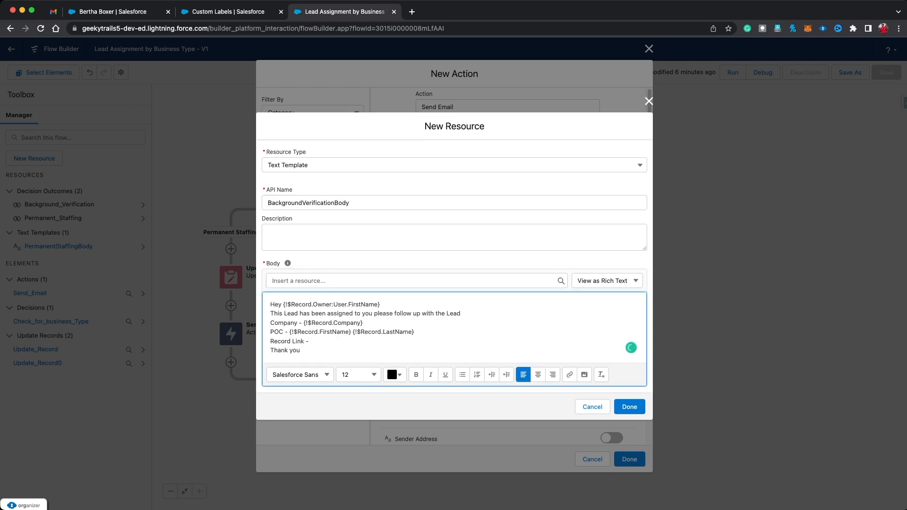
{"action": "left_click", "coordinate": [415, 332]}
{"action": "key", "text": "Return"}
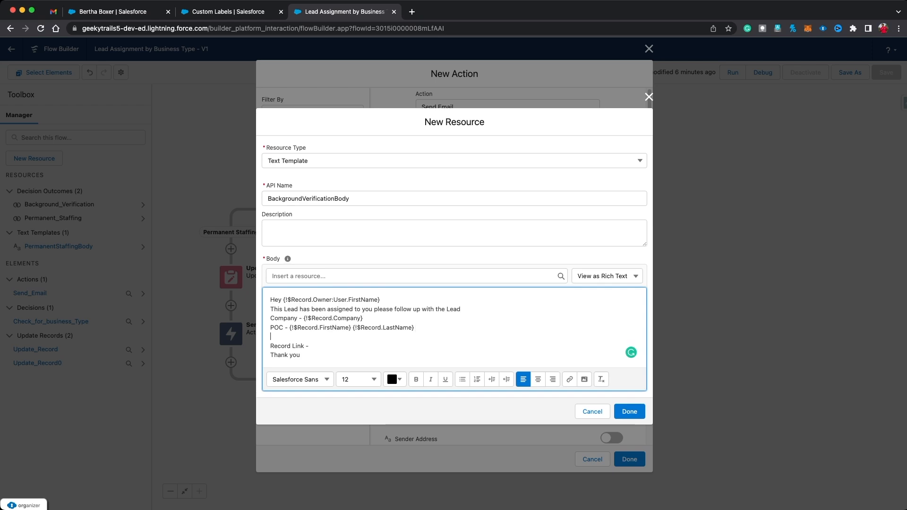
{"action": "type", "text": "Bacj"}
{"action": "type", "text": "kgroun"}
{"action": "type", "text": "d"}
{"action": "type", "text": " Verificatio"}
{"action": "type", "text": "n Leads ar"}
{"action": "type", "text": "e "}
{"action": "type", "text": "Hight"}
{"action": "key", "text": "BackSpace"}
{"action": "key", "text": "BackSpace"}
{"action": "key", "text": "BackSpace"}
{"action": "key", "text": "BackSpace"}
{"action": "type", "text": "on"}
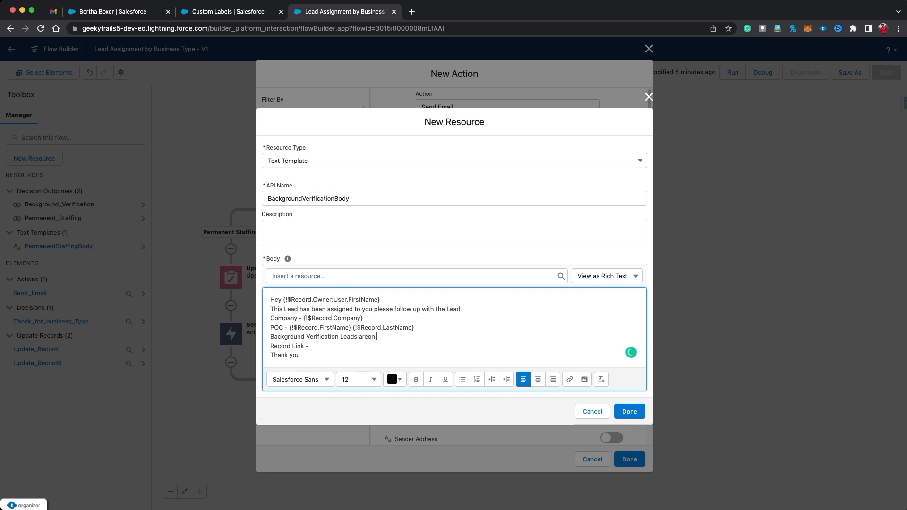
{"action": "key", "text": "BackSpace"}
{"action": "key", "text": "BackSpace"}
{"action": "type", "text": "on Hight"}
{"action": "key", "text": "BackSpace"}
{"action": "key", "text": "BackSpace"}
{"action": "type", "text": "h P"}
{"action": "type", "text": "riority"}
{"action": "type", "text": " please"}
{"action": "type", "text": " follow as"}
{"action": "type", "text": " ASAP"}
Step: Review the template text and save it so the email Body becomes {!BackgroundVerificationBody}
{"action": "left_click_drag", "start_coordinate": [302, 355], "coordinate": [269, 300]}
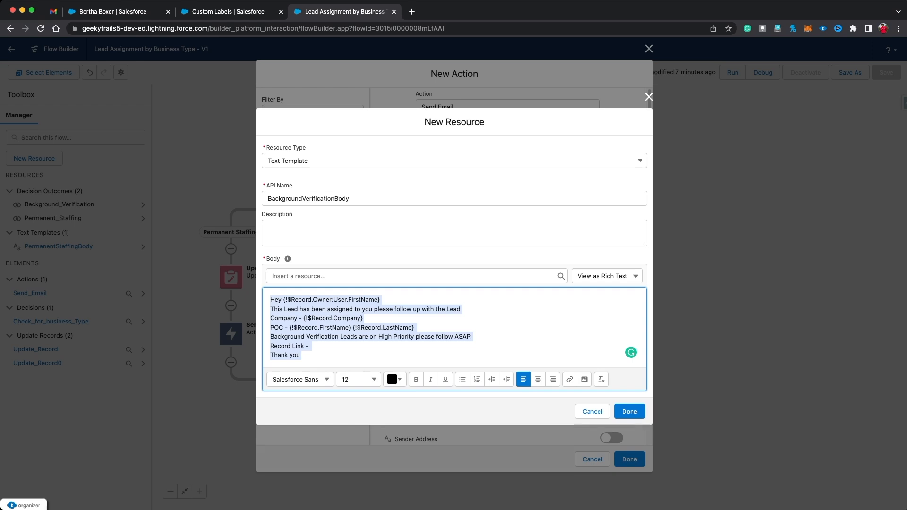
{"action": "key", "text": "Right"}
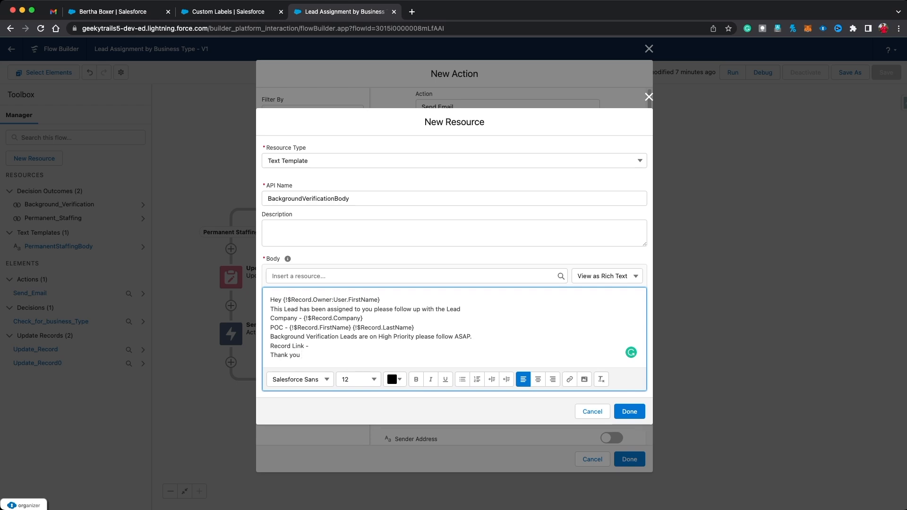
{"action": "triple_click", "coordinate": [289, 346]}
{"action": "left_click", "coordinate": [310, 346]}
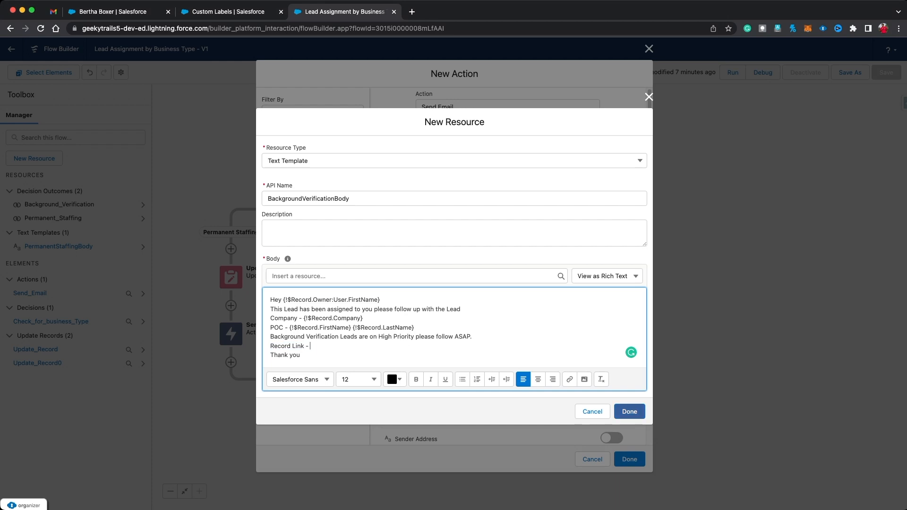
{"action": "left_click", "coordinate": [629, 411]}
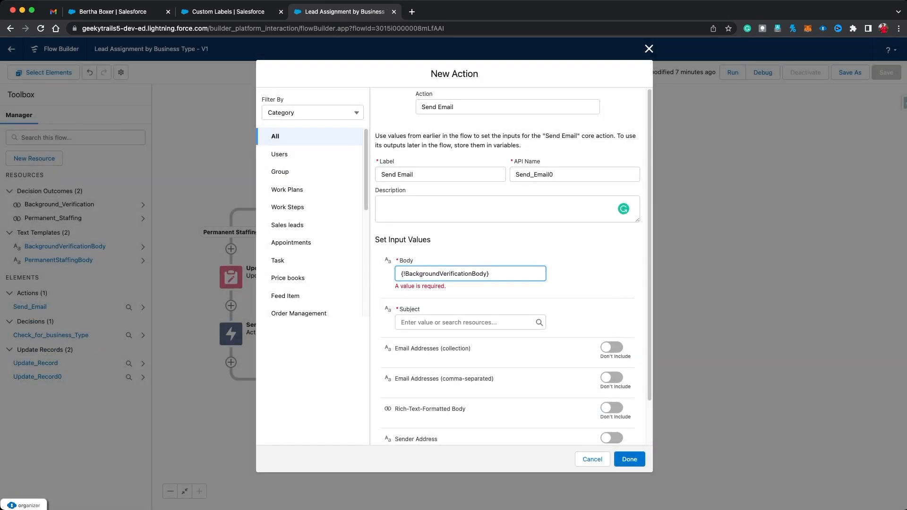
Step: Set the email Subject to {!$Record.Business_Type__c} Lead Assigned!
{"action": "left_click", "coordinate": [465, 322]}
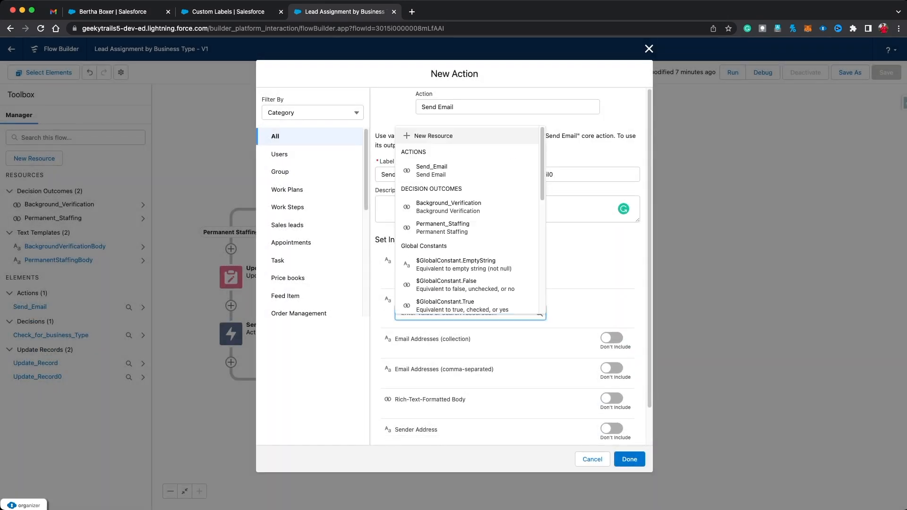
{"action": "type", "text": "Lead Assigned "}
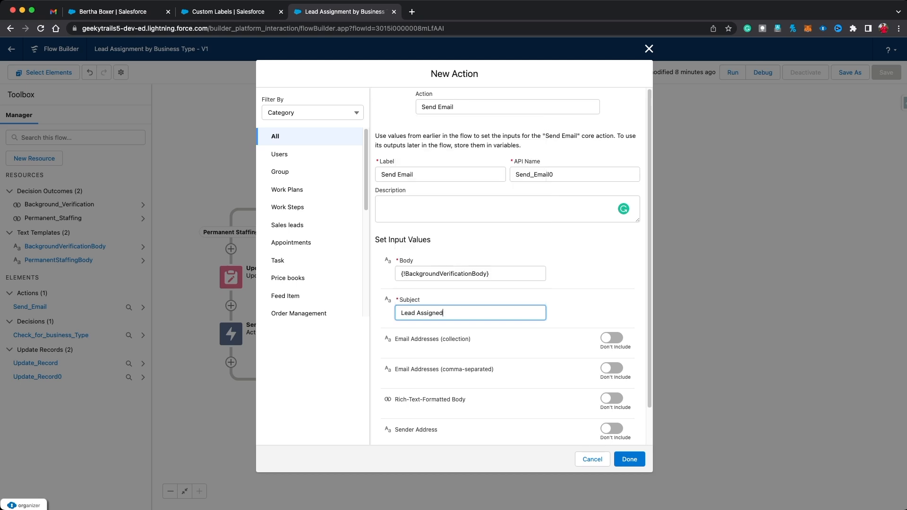
{"action": "type", "text": "!!new"}
{"action": "key", "text": "BackSpace"}
{"action": "key", "text": "BackSpace"}
{"action": "key", "text": "BackSpace"}
{"action": "key", "text": "super+a"}
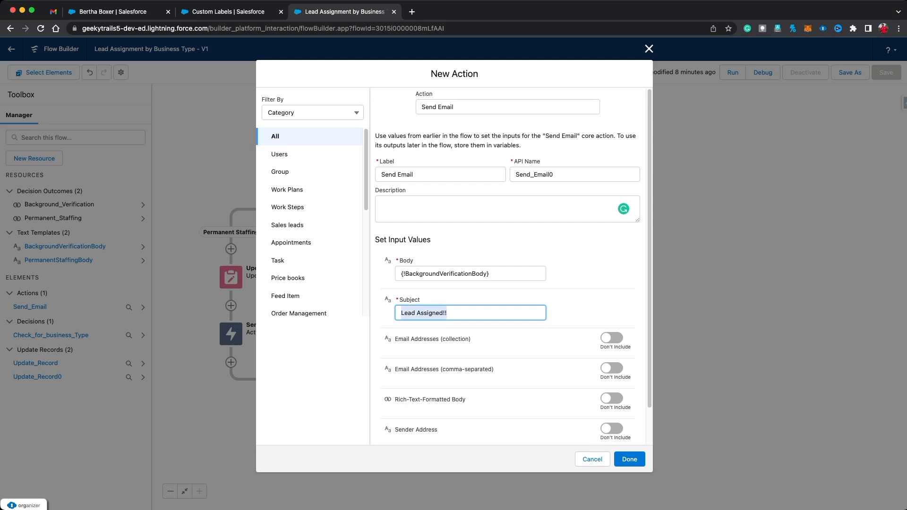
{"action": "key", "text": "BackSpace"}
{"action": "type", "text": "record"}
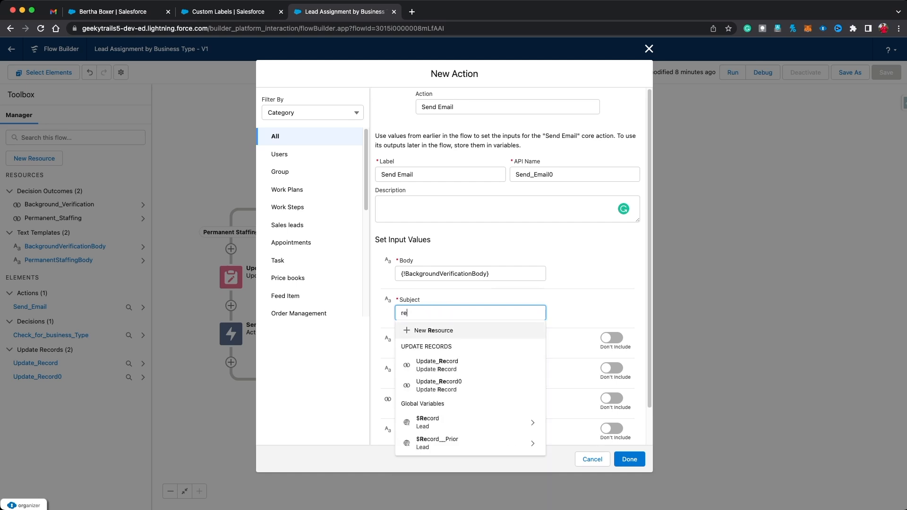
{"action": "key", "text": "Down"}
{"action": "key", "text": "Down"}
{"action": "key", "text": "Return"}
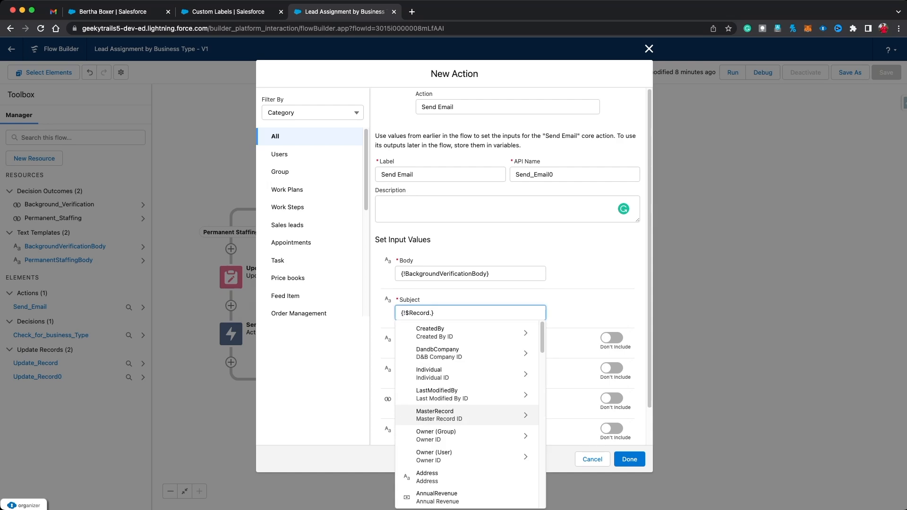
{"action": "type", "text": "busin"}
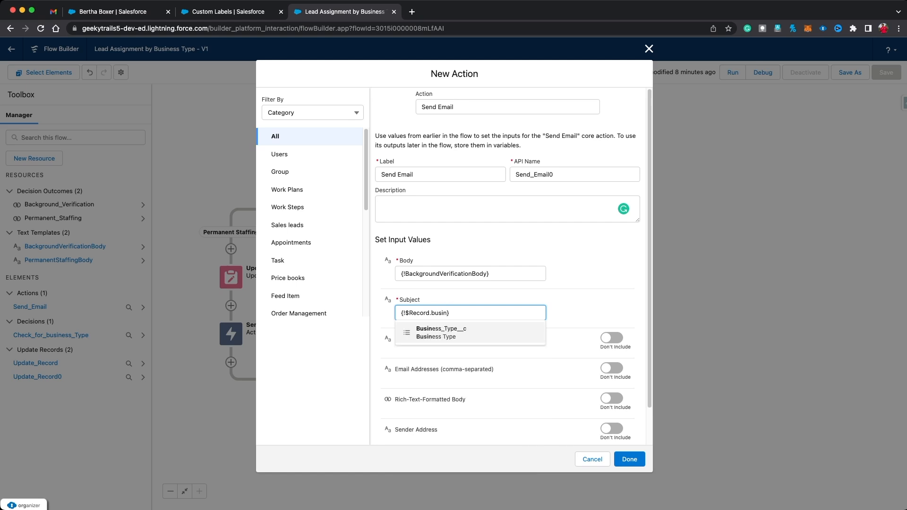
{"action": "key", "text": "Return"}
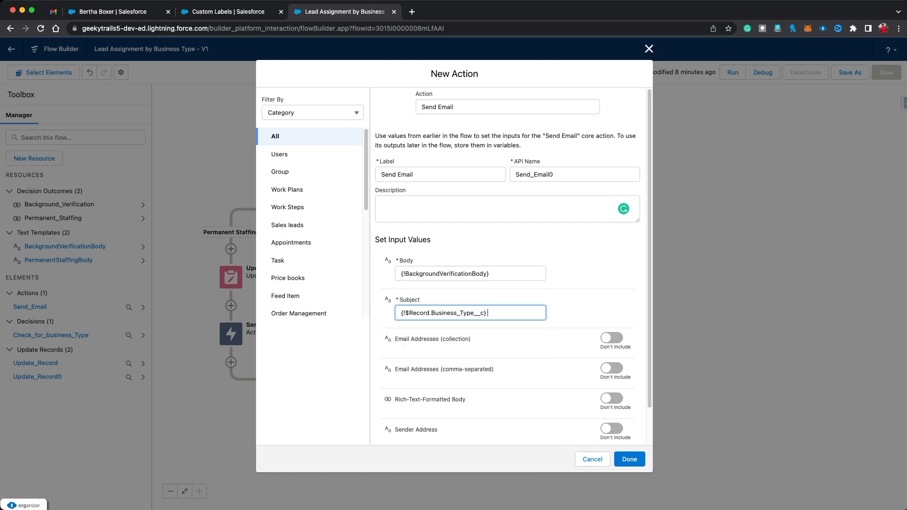
{"action": "type", "text": "Lead Assigned!"}
{"action": "key", "text": "Tab"}
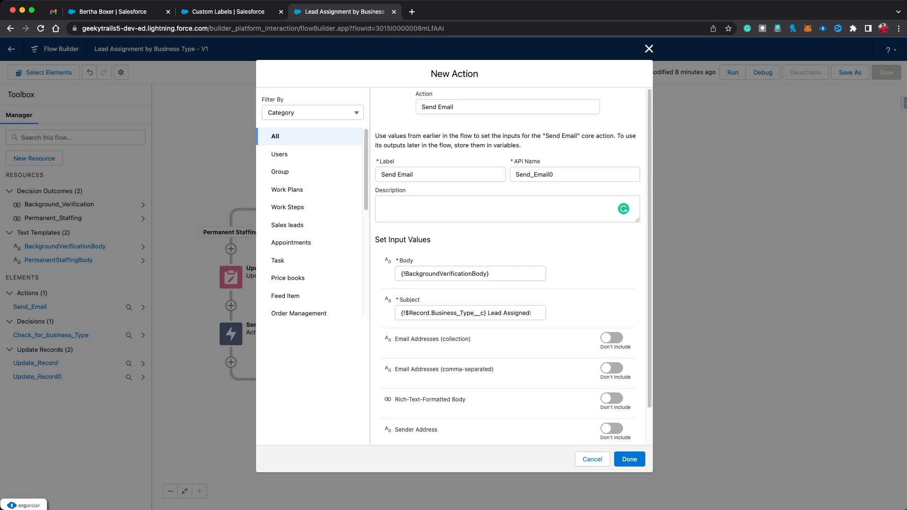
Step: Include Email Addresses set to the lead owner's email, {!$Record.Owner:User.Email}
{"action": "left_click", "coordinate": [612, 368]}
{"action": "left_click", "coordinate": [470, 382]}
{"action": "type", "text": "record"}
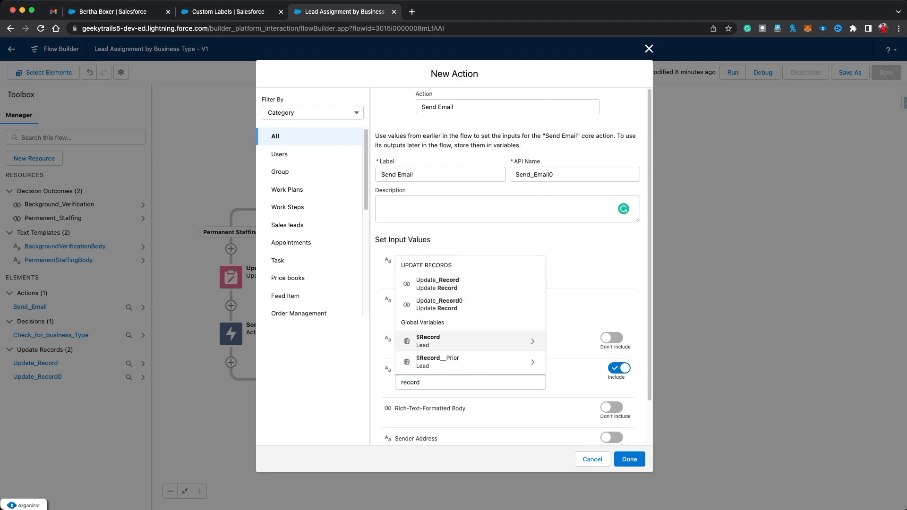
{"action": "left_click", "coordinate": [453, 341]}
{"action": "type", "text": "own"}
{"action": "left_click", "coordinate": [453, 321]}
{"action": "type", "text": "ema"}
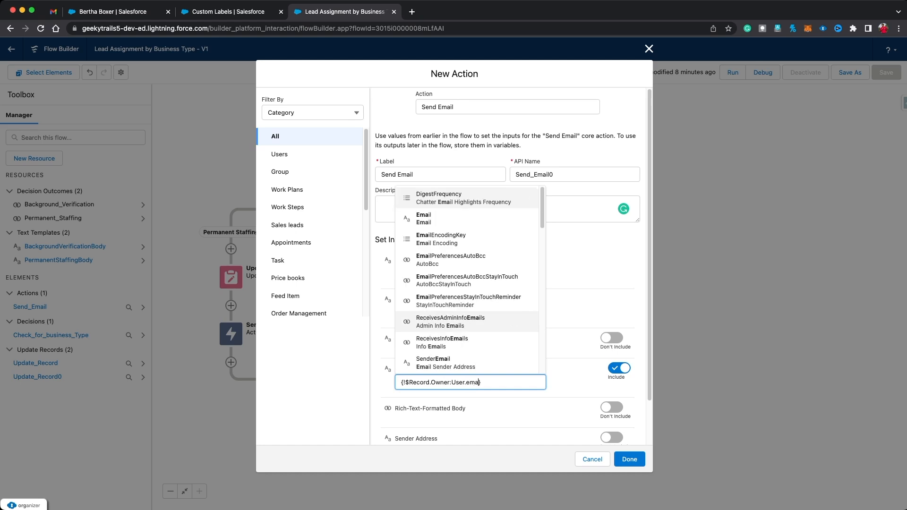
{"action": "left_click", "coordinate": [454, 218]}
{"action": "left_click", "coordinate": [574, 383]}
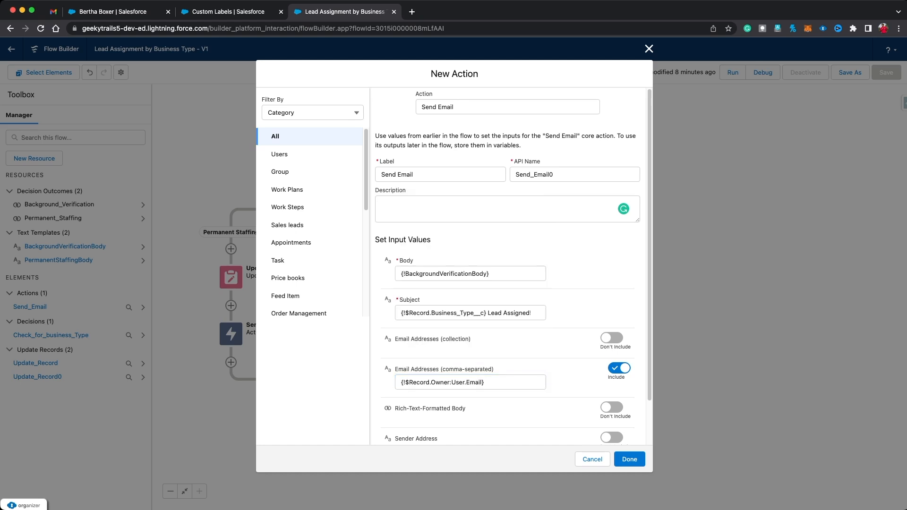
Step: Include Rich-Text-Formatted Body set to {!$GlobalConstant.True} and add the email action
{"action": "left_click", "coordinate": [614, 407]}
{"action": "left_click", "coordinate": [470, 421]}
{"action": "type", "text": "triue"}
{"action": "key", "text": "BackSpace"}
{"action": "key", "text": "BackSpace"}
{"action": "key", "text": "BackSpace"}
{"action": "type", "text": "ue"}
{"action": "key", "text": "Return"}
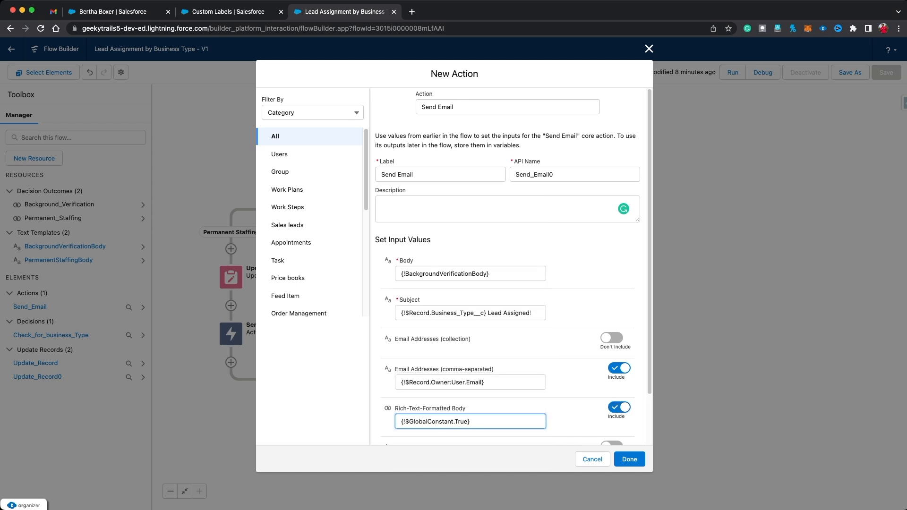
{"action": "scroll", "coordinate": [453, 264], "scroll_direction": "down", "scroll_amount": 2}
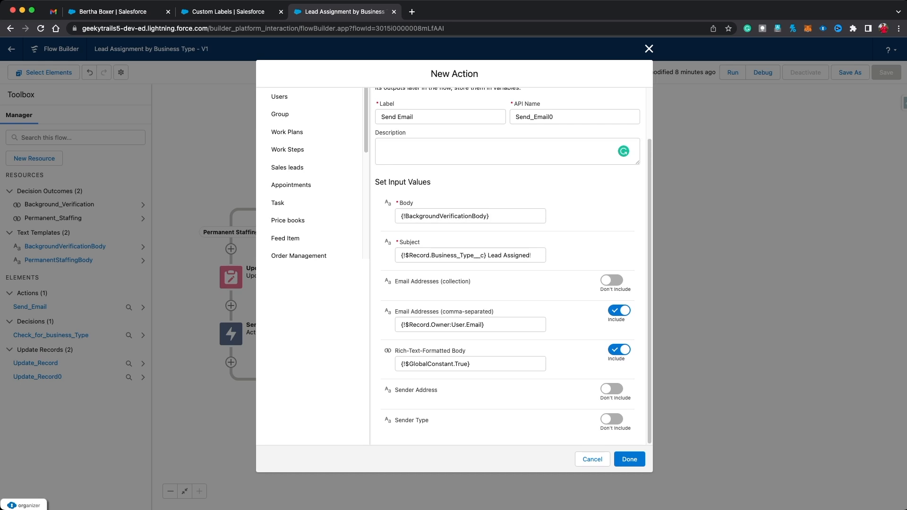
{"action": "left_click", "coordinate": [629, 459]}
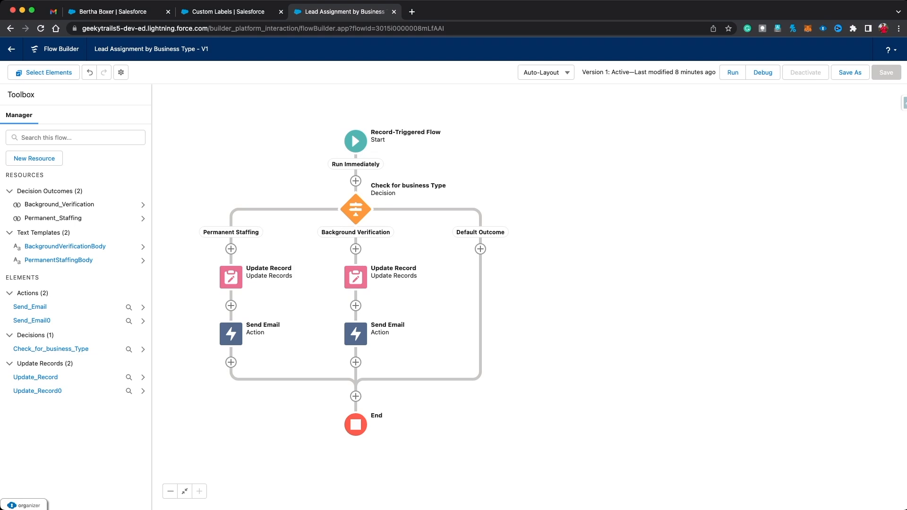
Step: Save the flow as new version 2, activate it, and return to the lead record
{"action": "left_click", "coordinate": [850, 72]}
{"action": "left_click", "coordinate": [629, 344]}
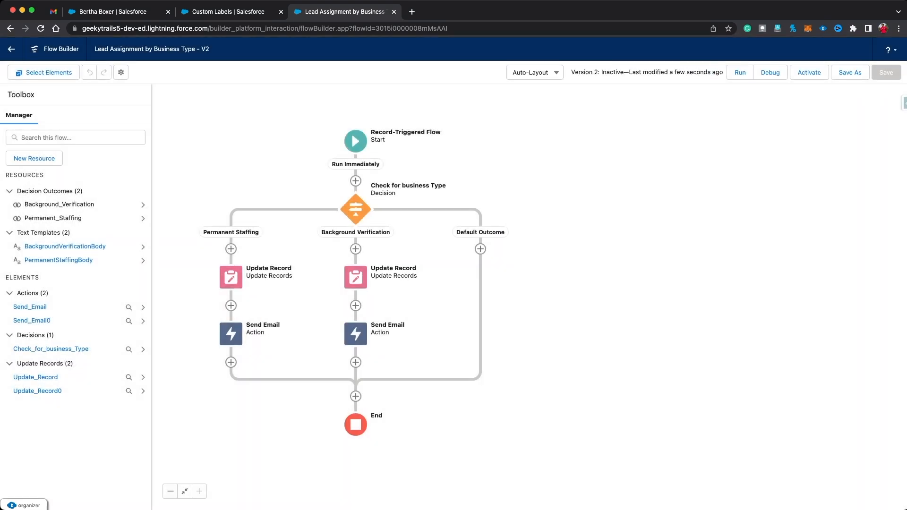
{"action": "left_click", "coordinate": [809, 72]}
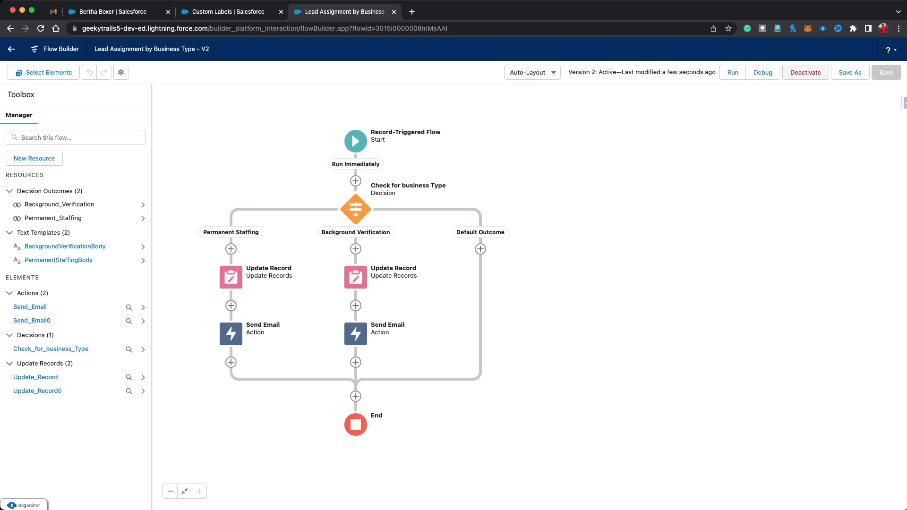
{"action": "left_click", "coordinate": [109, 12]}
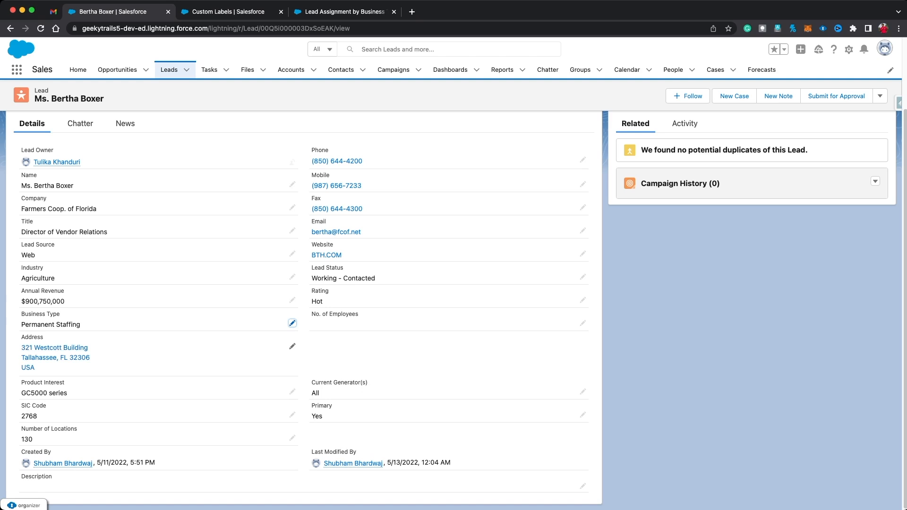
Step: Change the lead's Business Type to Background Verification and save, hitting the Owner ID flow error
{"action": "left_click", "coordinate": [292, 323]}
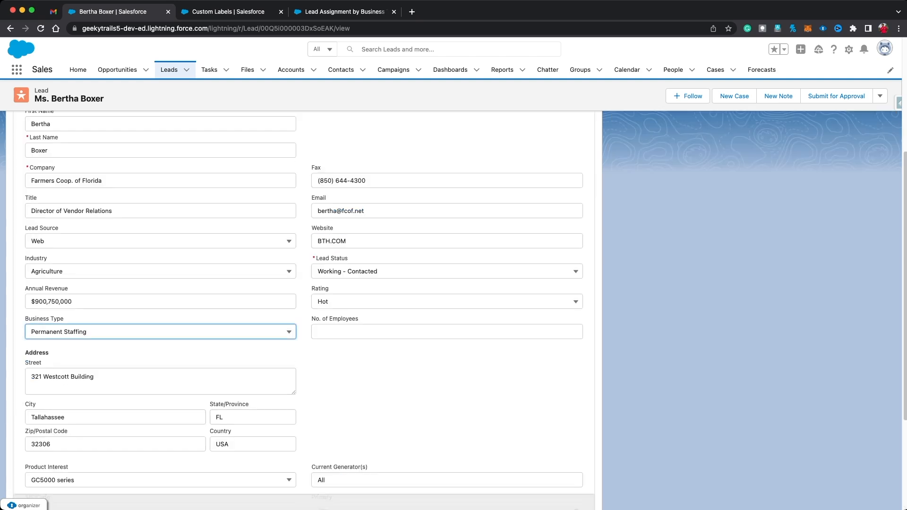
{"action": "left_click", "coordinate": [289, 331]}
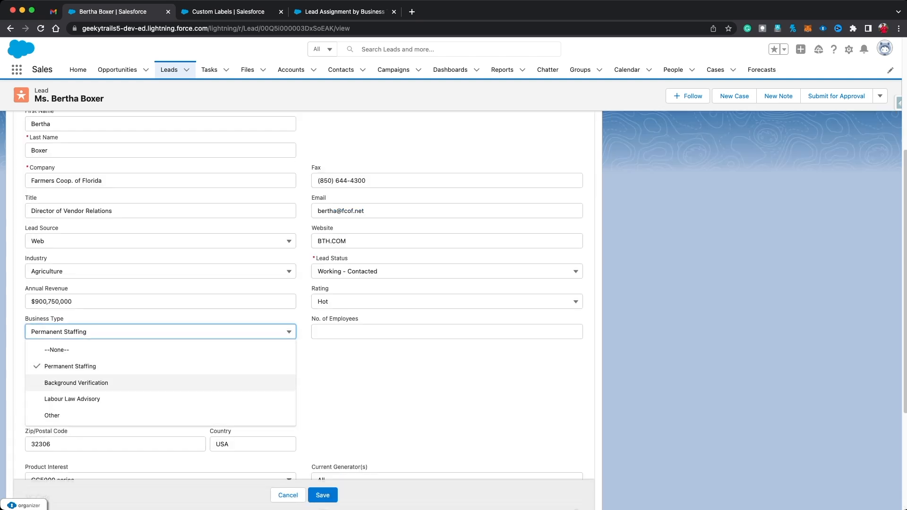
{"action": "left_click", "coordinate": [76, 383]}
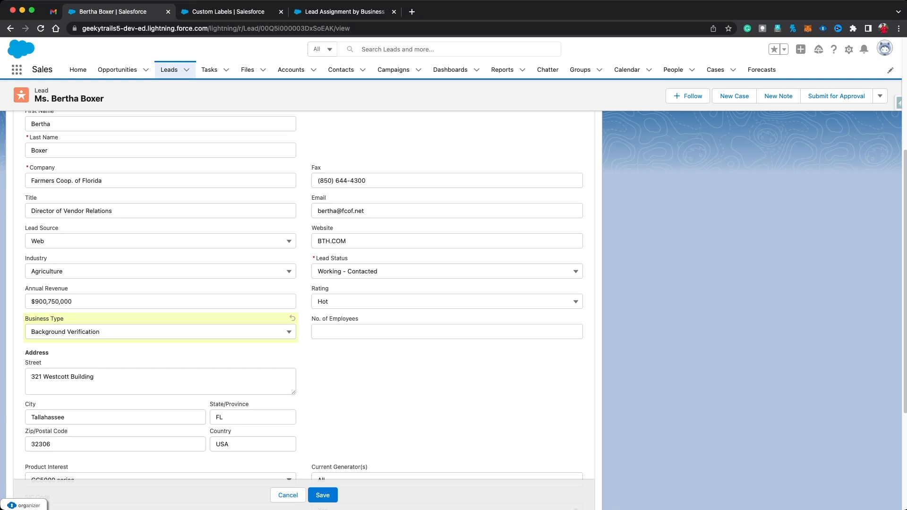
{"action": "left_click", "coordinate": [322, 495]}
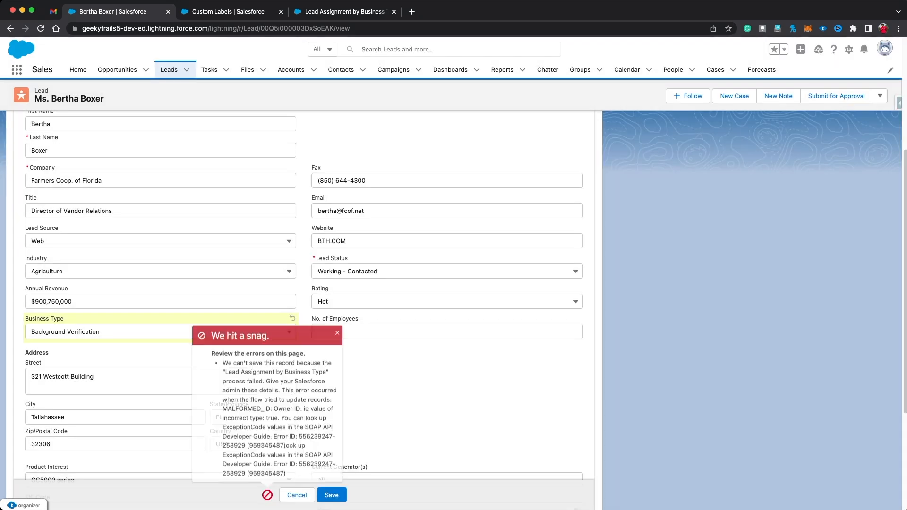
{"action": "scroll", "coordinate": [304, 296], "scroll_direction": "down", "scroll_amount": 1}
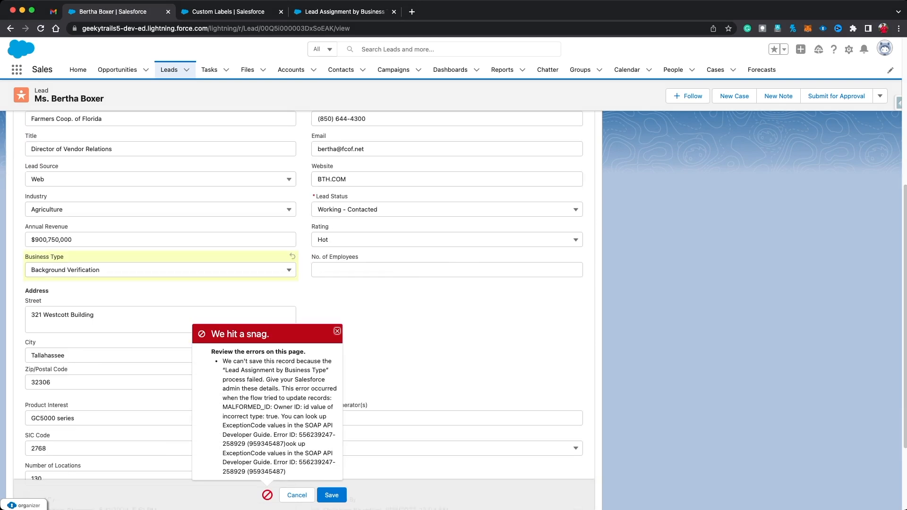
{"action": "scroll", "coordinate": [304, 296], "scroll_direction": "up", "scroll_amount": 3}
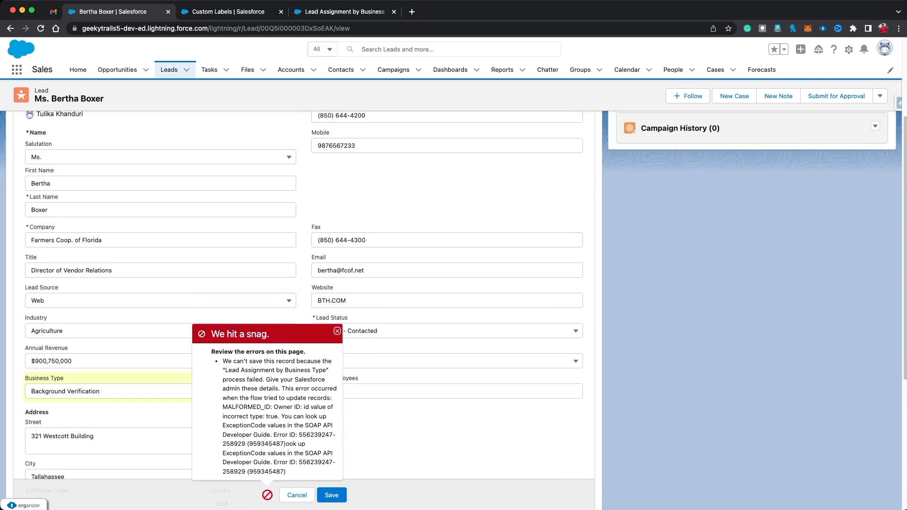
{"action": "left_click", "coordinate": [245, 11]}
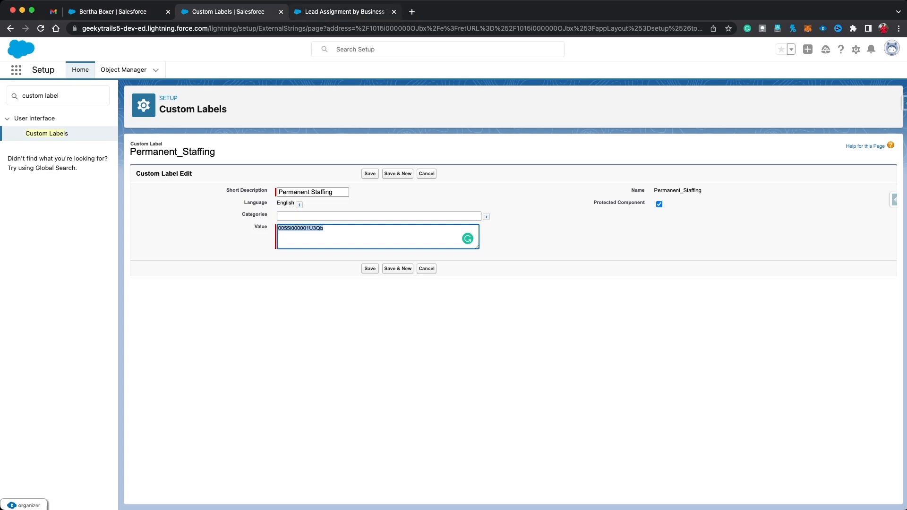
Step: Back in the flow, inspect the Background Verification Update Records step
{"action": "left_click", "coordinate": [345, 11]}
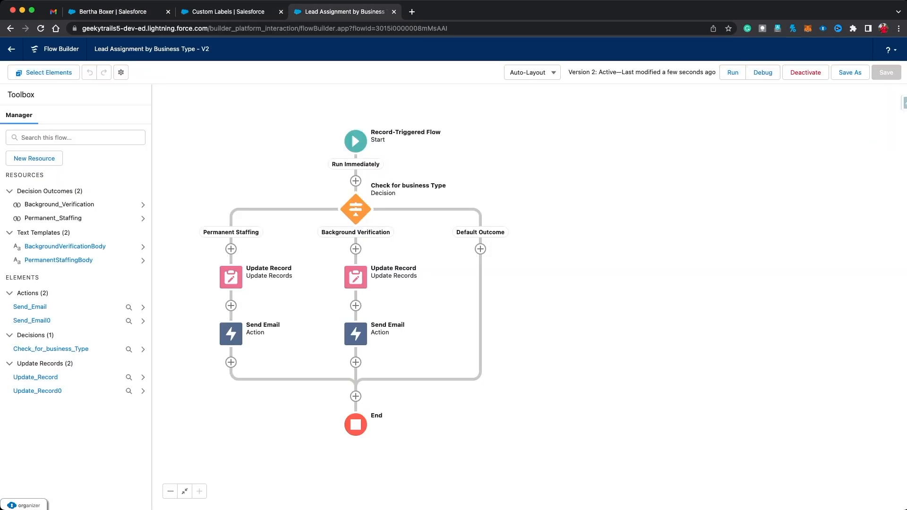
{"action": "double_click", "coordinate": [355, 277]}
{"action": "left_click", "coordinate": [355, 277]}
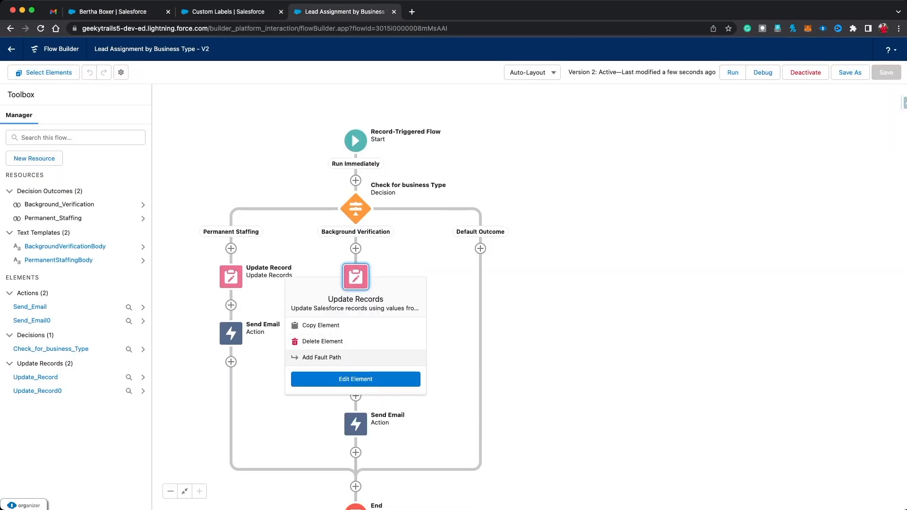
{"action": "left_click", "coordinate": [355, 378]}
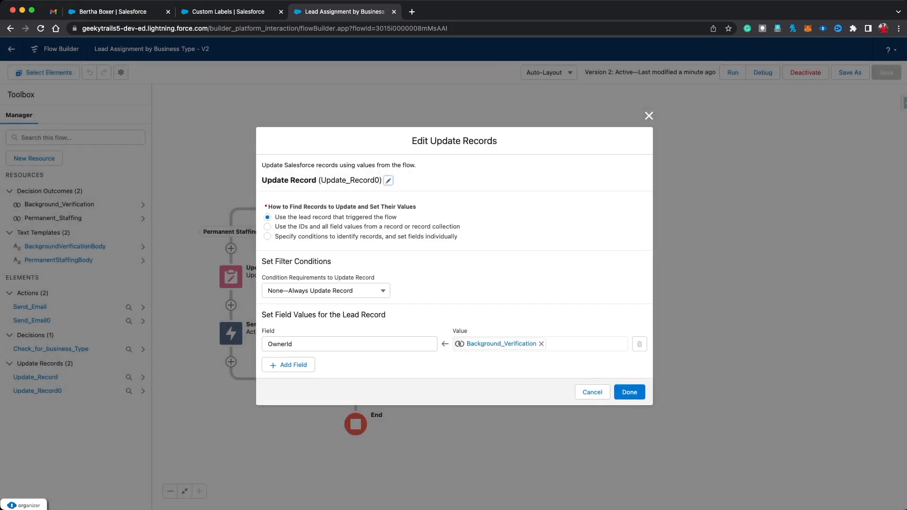
{"action": "left_click", "coordinate": [629, 392]}
Step: Debug the flow on the test lead as Updated with Business Type Background Verification
{"action": "left_click", "coordinate": [762, 72]}
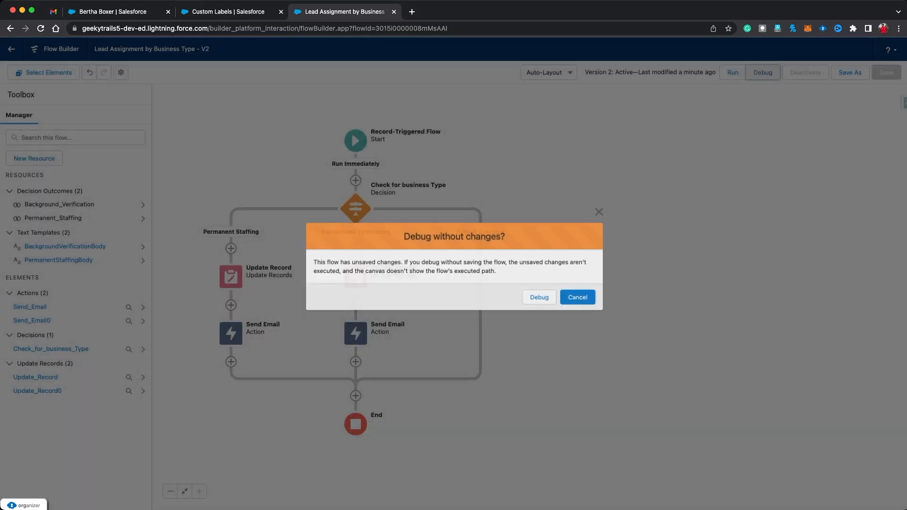
{"action": "left_click", "coordinate": [541, 298]}
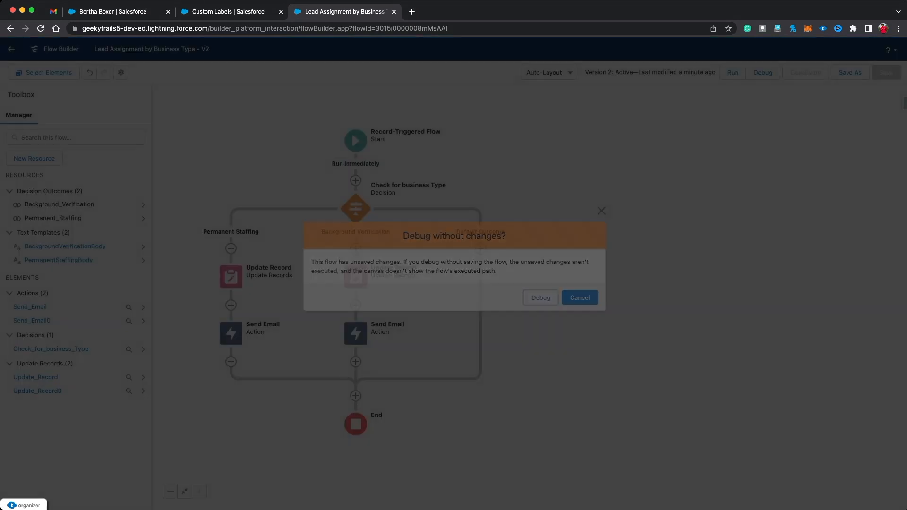
{"action": "left_click", "coordinate": [378, 370]}
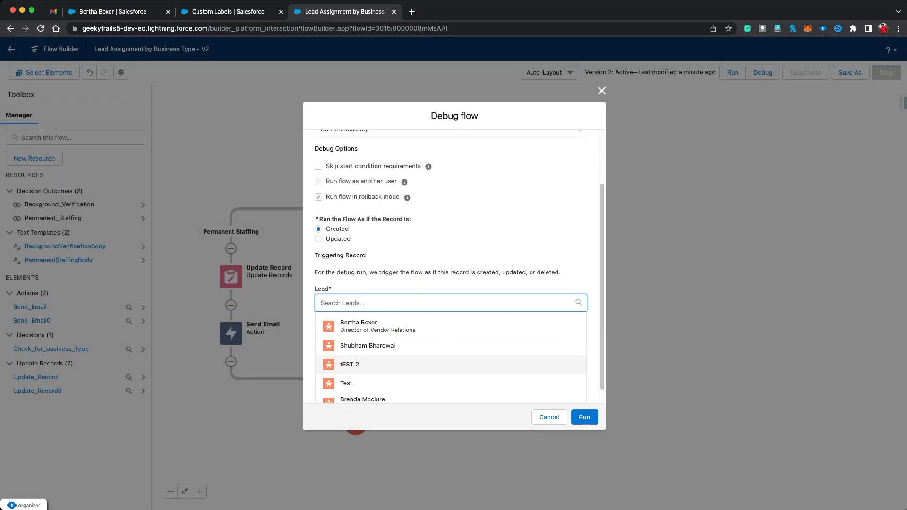
{"action": "left_click", "coordinate": [373, 328]}
{"action": "left_click", "coordinate": [319, 305]}
{"action": "scroll", "coordinate": [451, 284], "scroll_direction": "down", "scroll_amount": 5}
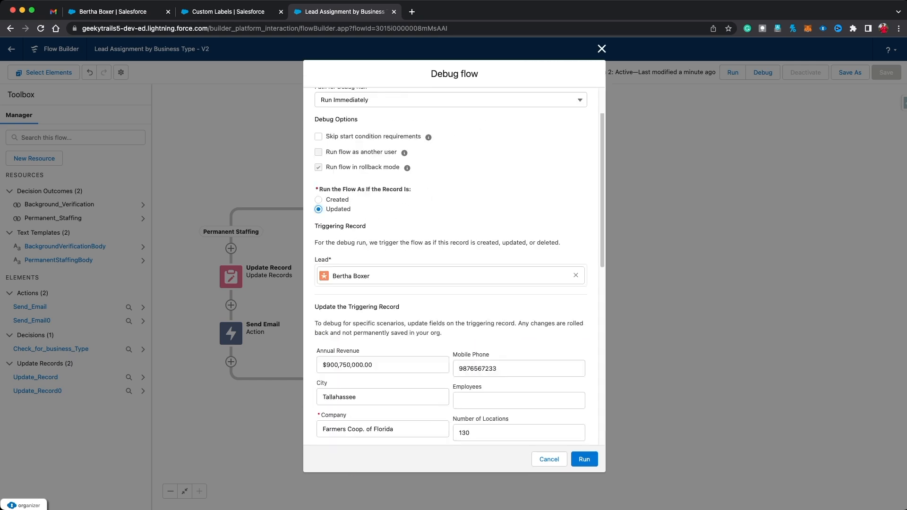
{"action": "left_click", "coordinate": [382, 228]}
{"action": "left_click", "coordinate": [367, 279]}
{"action": "left_click", "coordinate": [453, 139]}
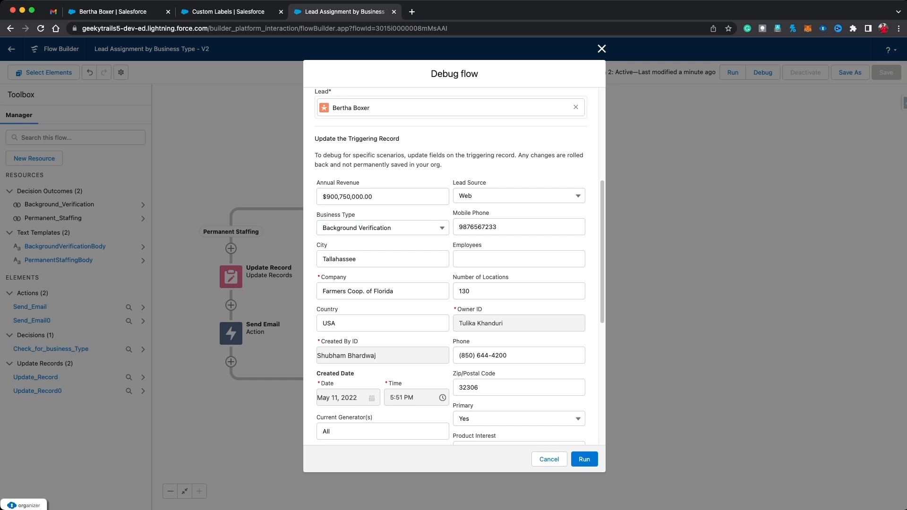
{"action": "scroll", "coordinate": [453, 265], "scroll_direction": "down", "scroll_amount": 2}
{"action": "left_click", "coordinate": [584, 458]}
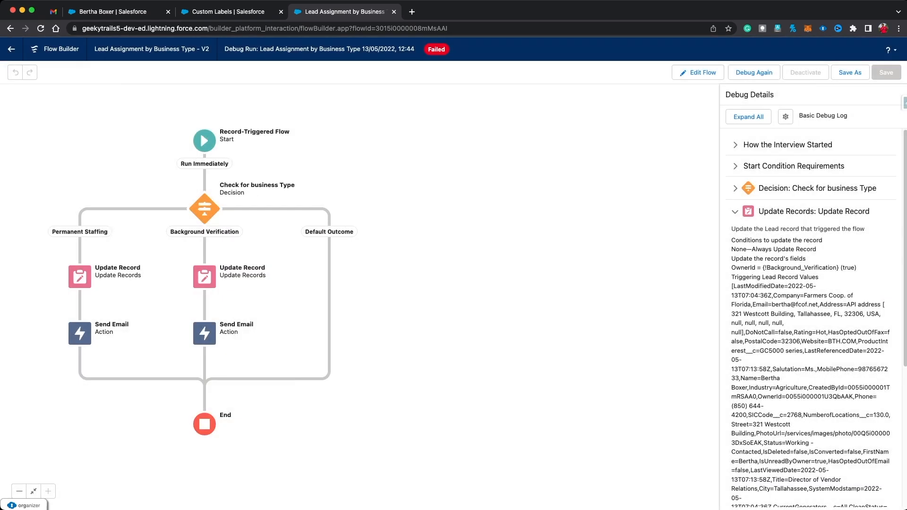
Step: Expand the Start Condition Requirements and Decision results in the failed run's Debug Details
{"action": "left_click", "coordinate": [793, 165]}
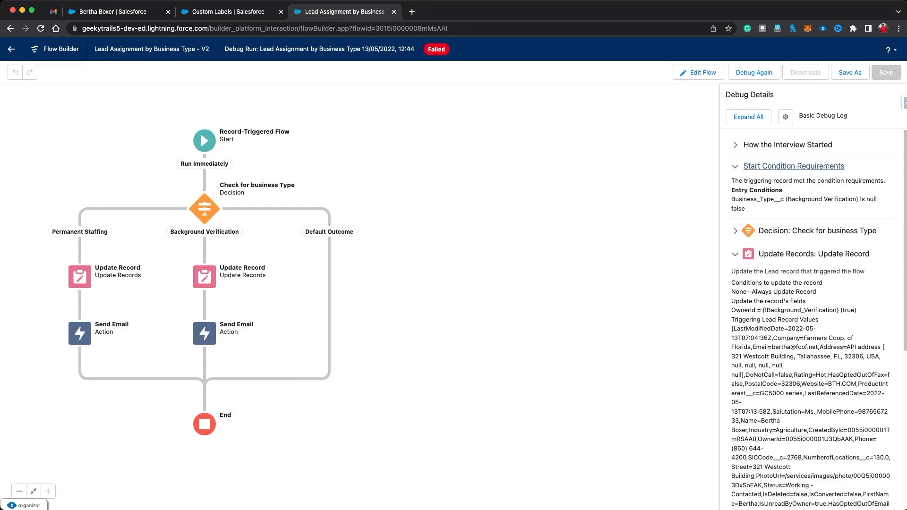
{"action": "scroll", "coordinate": [811, 302], "scroll_direction": "down", "scroll_amount": 1}
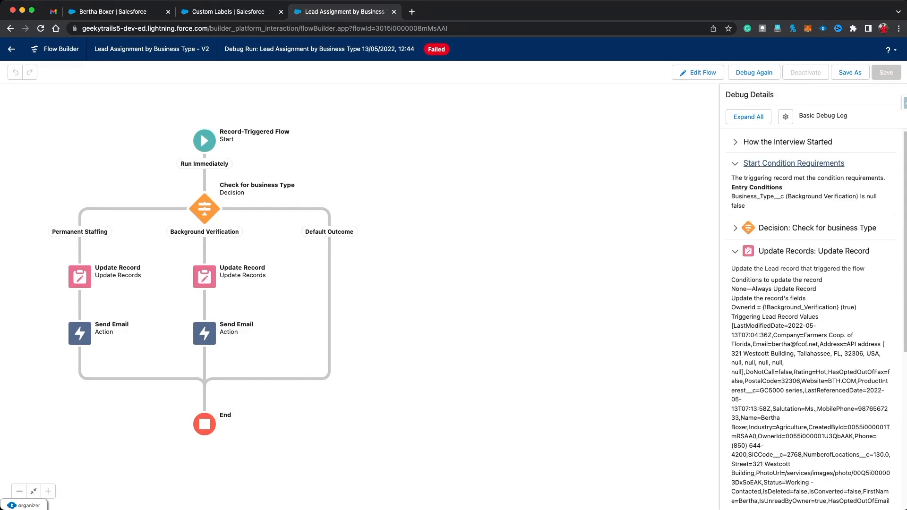
{"action": "left_click", "coordinate": [817, 227]}
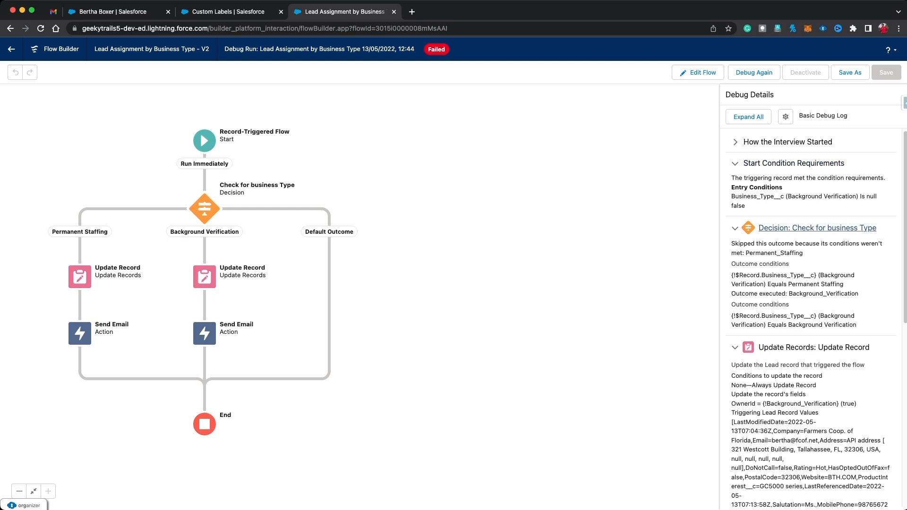
{"action": "scroll", "coordinate": [810, 318], "scroll_direction": "down", "scroll_amount": 2}
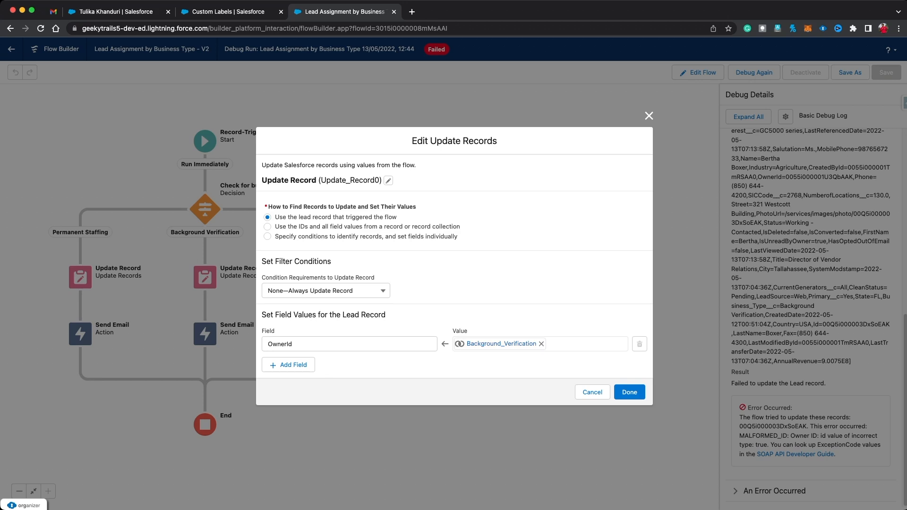
Step: Set the Background Verification update's OwnerId to $Label.Background_Verification
{"action": "left_click", "coordinate": [541, 344]}
{"action": "left_click", "coordinate": [540, 344]}
{"action": "type", "text": "label"}
{"action": "key", "text": "Return"}
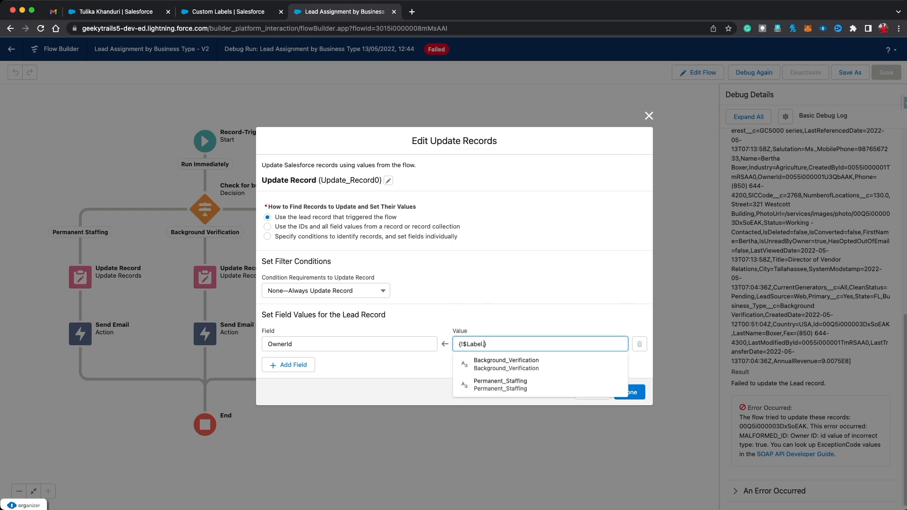
{"action": "key", "text": "Down"}
{"action": "key", "text": "Return"}
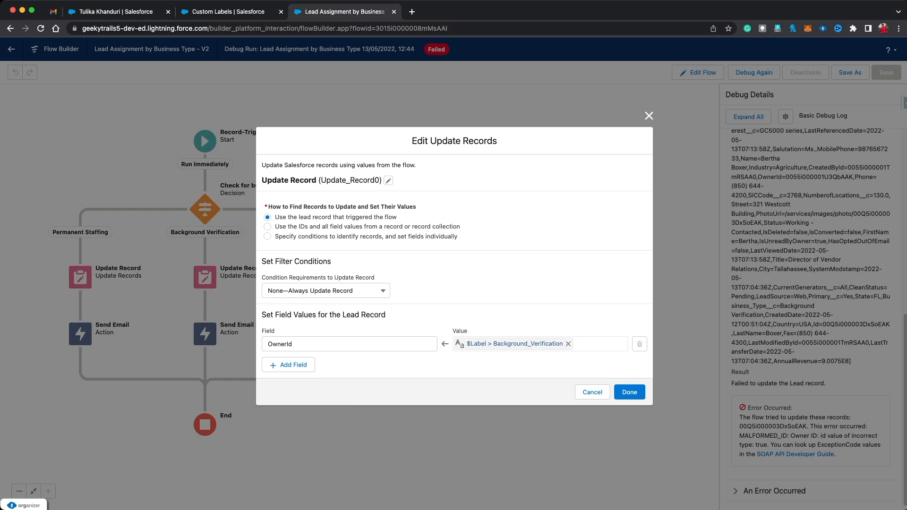
{"action": "left_click", "coordinate": [629, 392]}
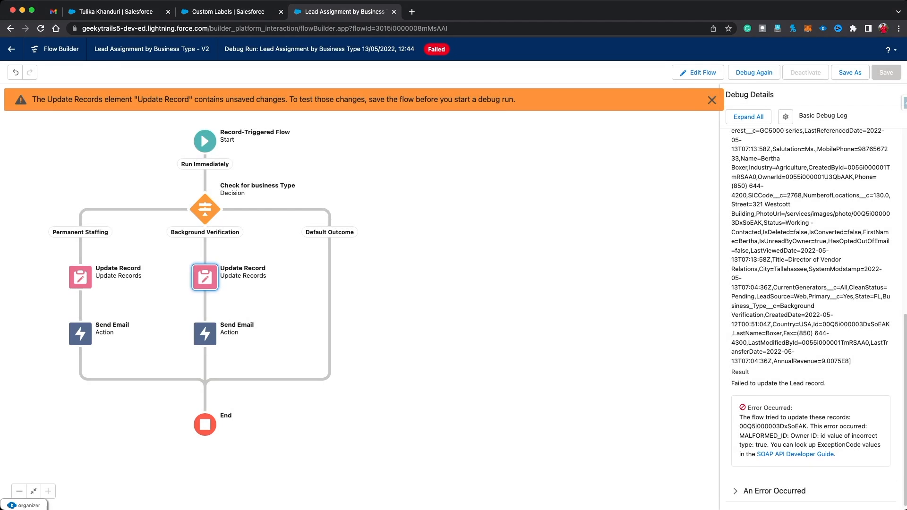
Step: Compare with the Permanent Staffing update, then save the flow as version 3
{"action": "double_click", "coordinate": [80, 277]}
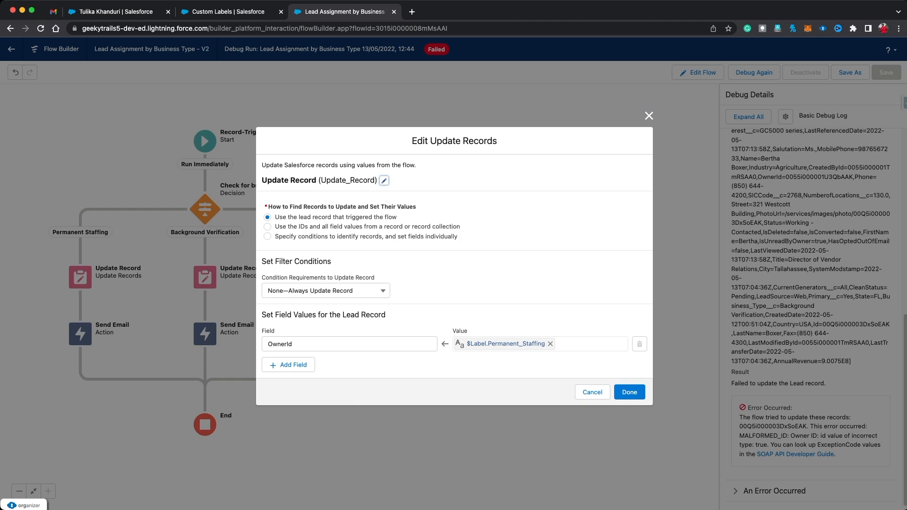
{"action": "left_click", "coordinate": [648, 116]}
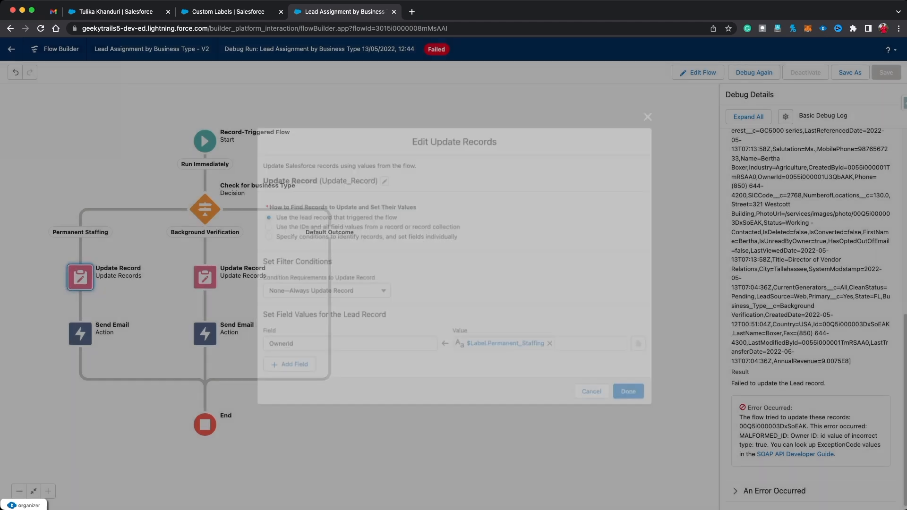
{"action": "double_click", "coordinate": [205, 278]}
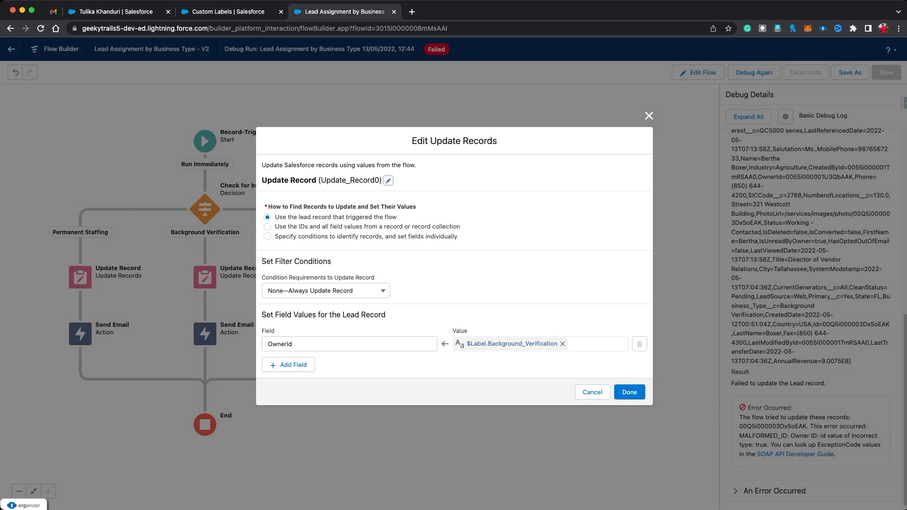
{"action": "left_click", "coordinate": [629, 392]}
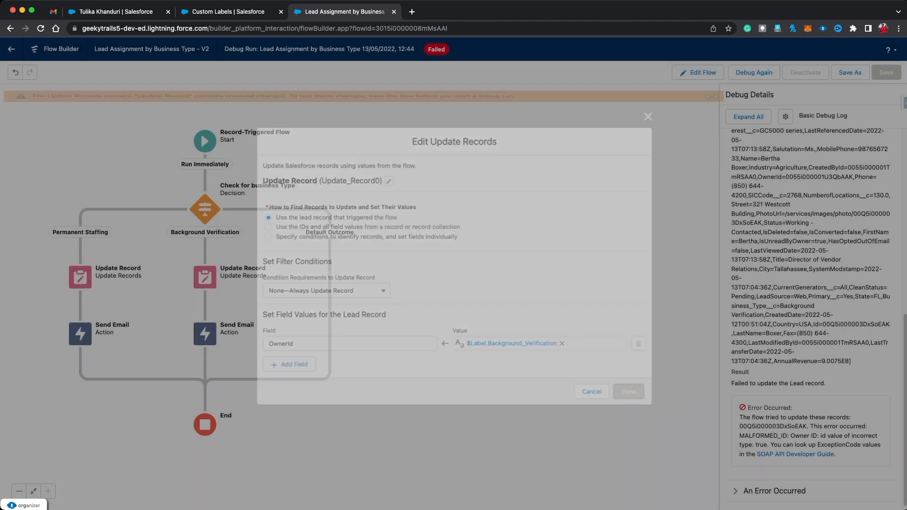
{"action": "left_click", "coordinate": [850, 72]}
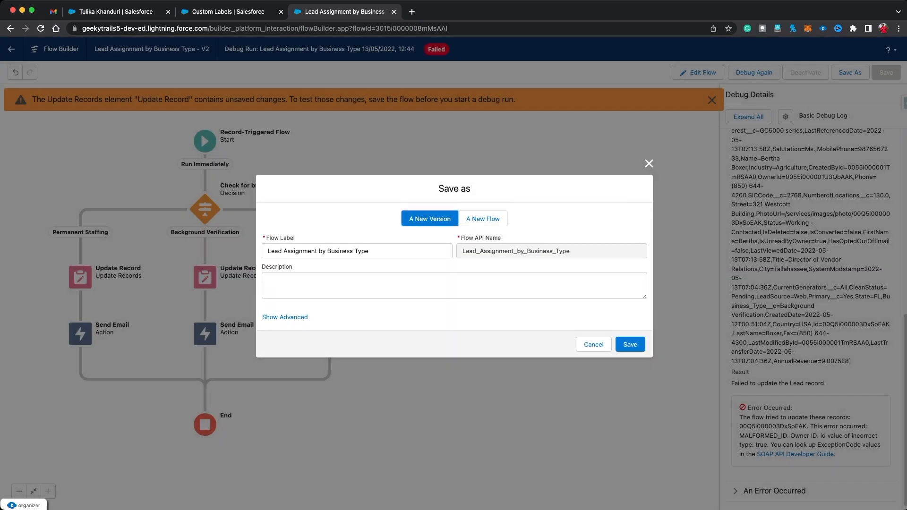
{"action": "left_click", "coordinate": [631, 344]}
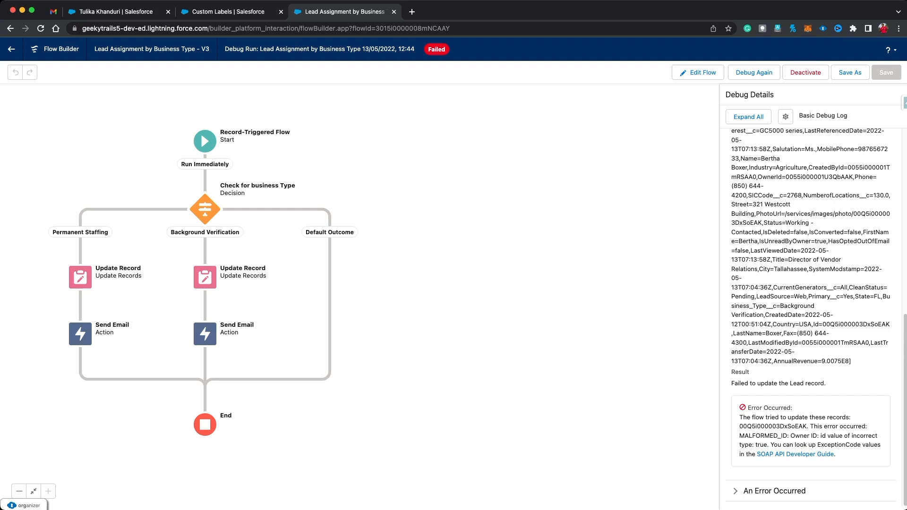
{"action": "left_click", "coordinate": [115, 12]}
Step: Change the lead's Business Type from Permanent Staffing to Background Verification, save, and check the new Lead Owner
{"action": "left_click", "coordinate": [10, 28]}
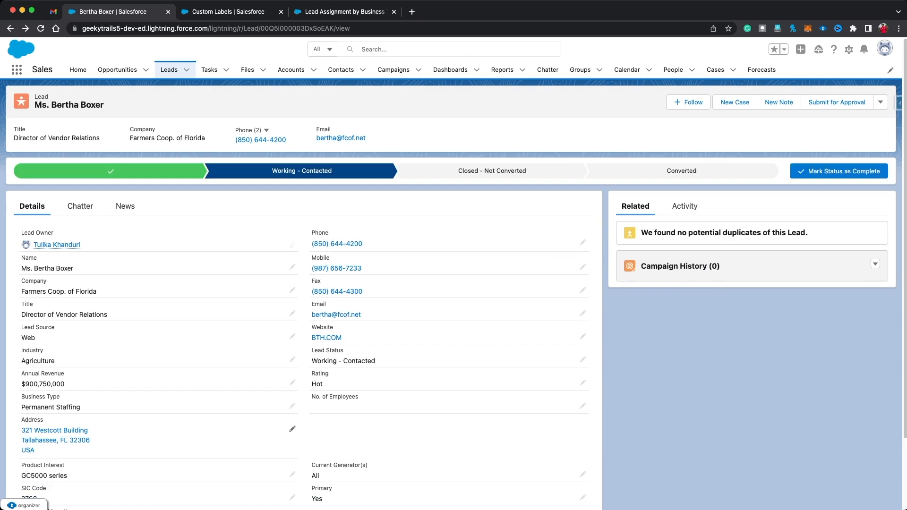
{"action": "left_click", "coordinate": [292, 405]}
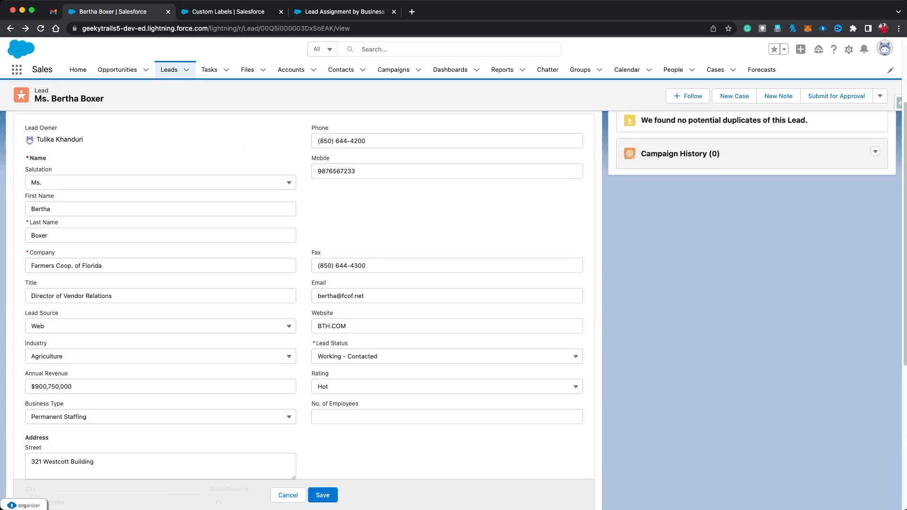
{"action": "left_click", "coordinate": [160, 416]}
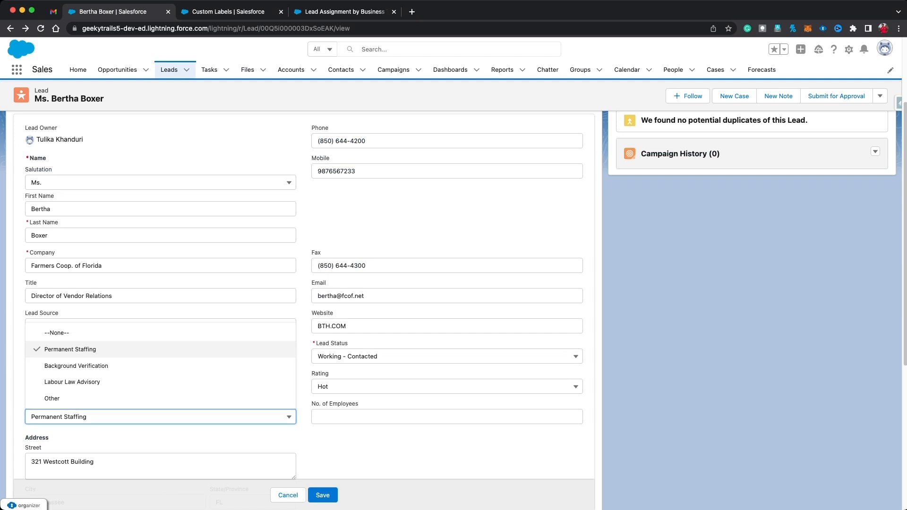
{"action": "left_click", "coordinate": [77, 366]}
{"action": "left_click", "coordinate": [322, 495]}
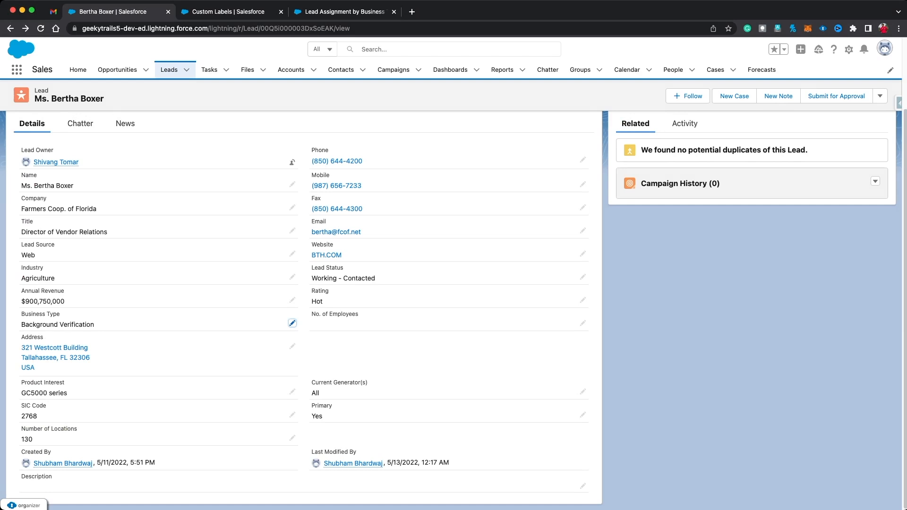
{"action": "mouse_move", "coordinate": [56, 162]}
Step: Open the 'Background Verification Lead Assigned!!' email in the Gmail inbox, then return to Flow Builder
{"action": "left_click", "coordinate": [53, 12]}
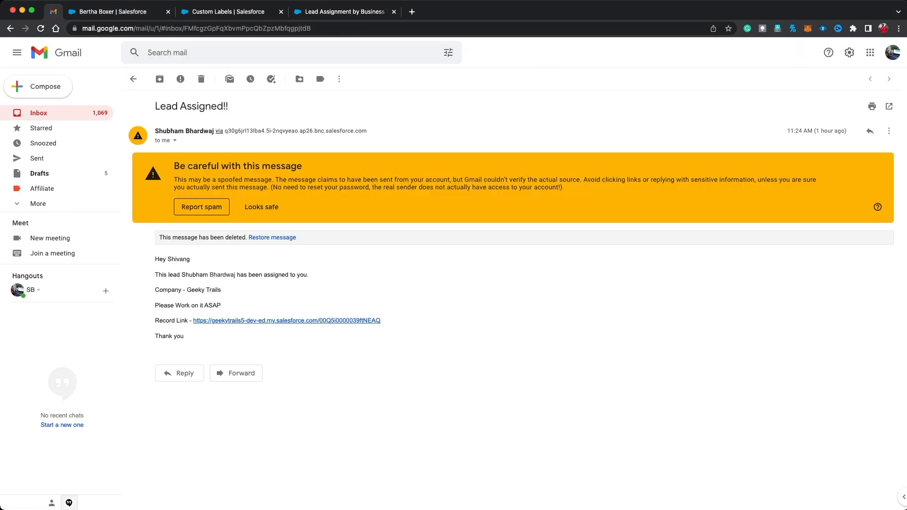
{"action": "left_click", "coordinate": [134, 79]}
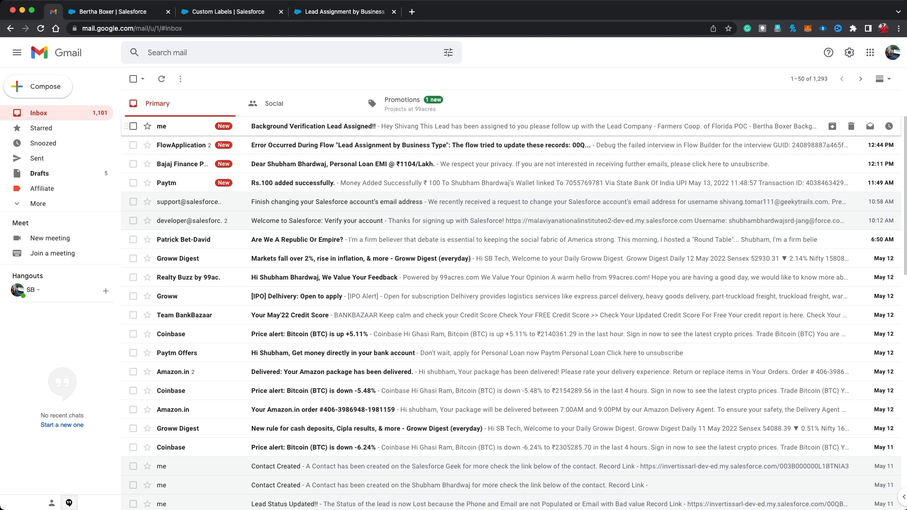
{"action": "left_click", "coordinate": [314, 126]}
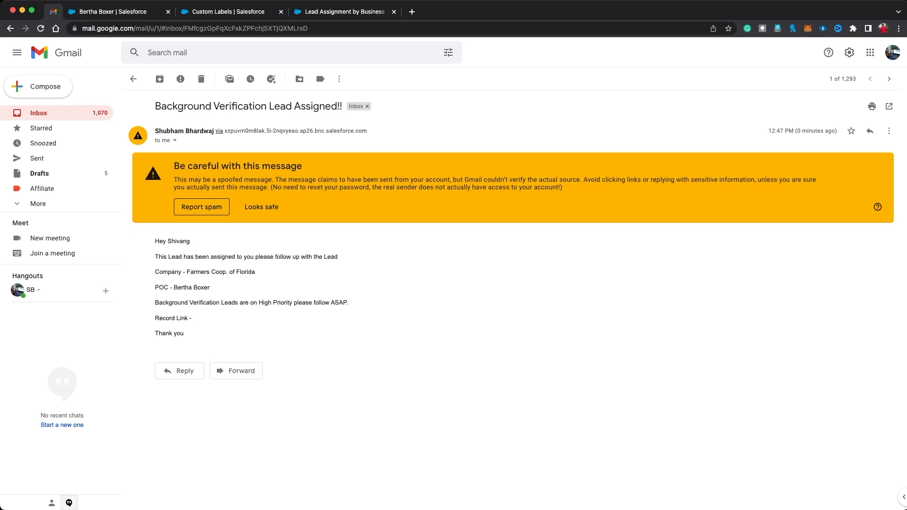
{"action": "left_click", "coordinate": [345, 11]}
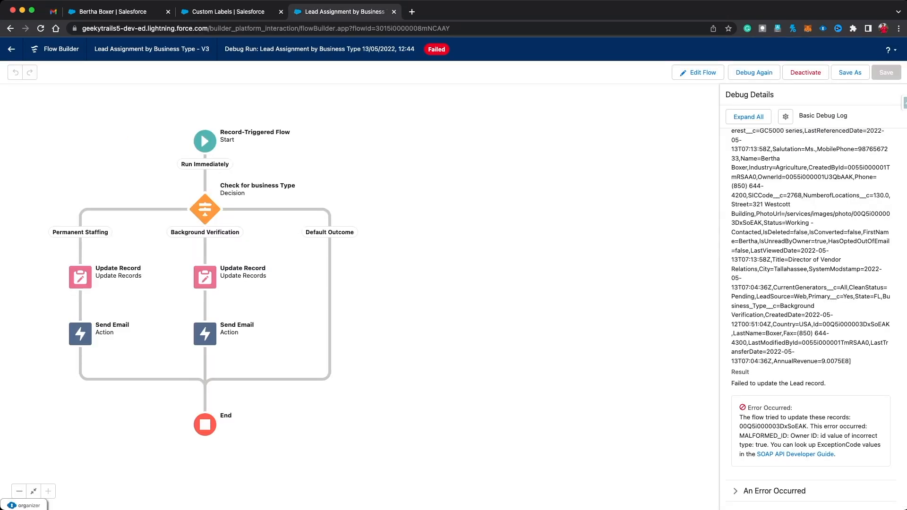
Step: Reopen the flow and start a new resource of type Formula
{"action": "left_click", "coordinate": [698, 72]}
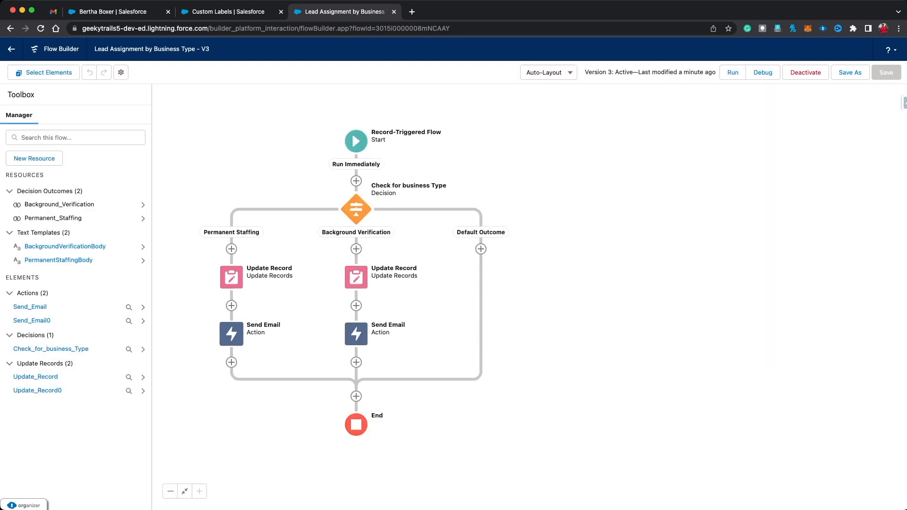
{"action": "left_click", "coordinate": [34, 159]}
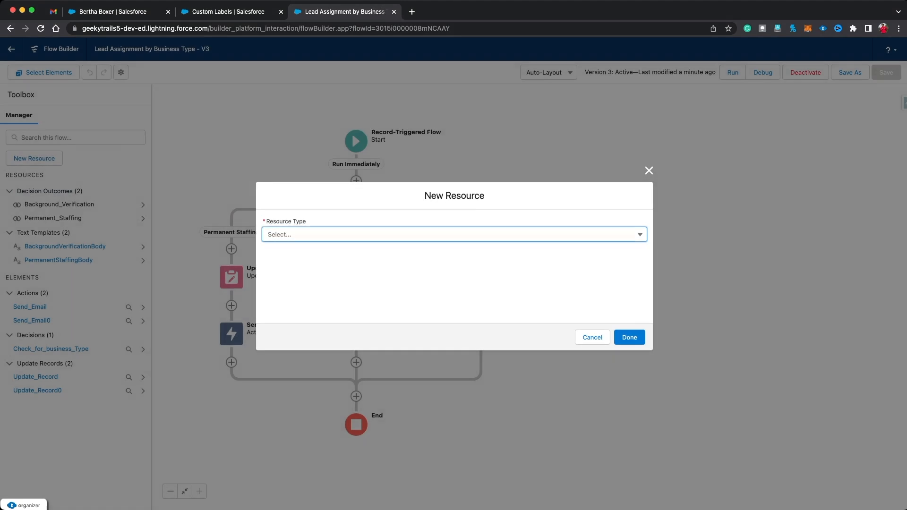
{"action": "left_click", "coordinate": [454, 235]}
{"action": "left_click", "coordinate": [292, 253]}
{"action": "left_click", "coordinate": [453, 215]}
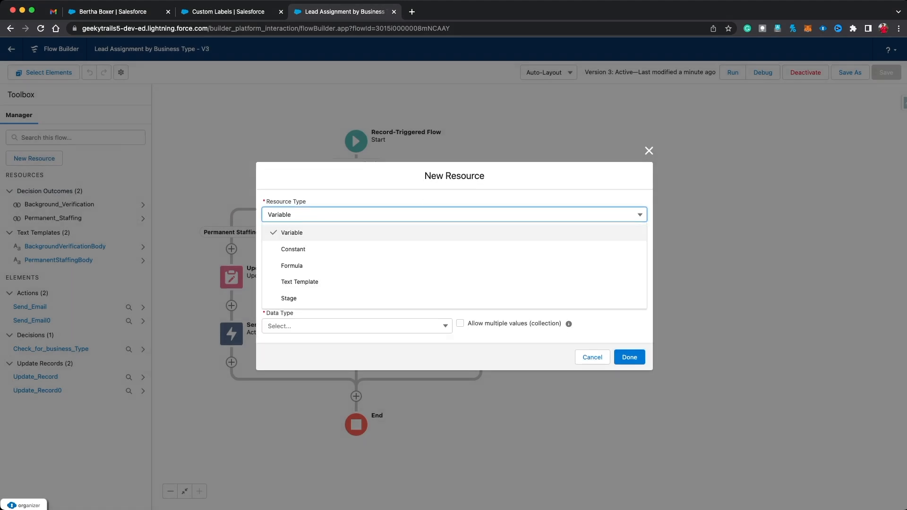
{"action": "left_click", "coordinate": [292, 265]}
Step: Name the formula resource RecordLink and set its data type to Text
{"action": "left_click", "coordinate": [292, 217]}
{"action": "type", "text": "Record Link"}
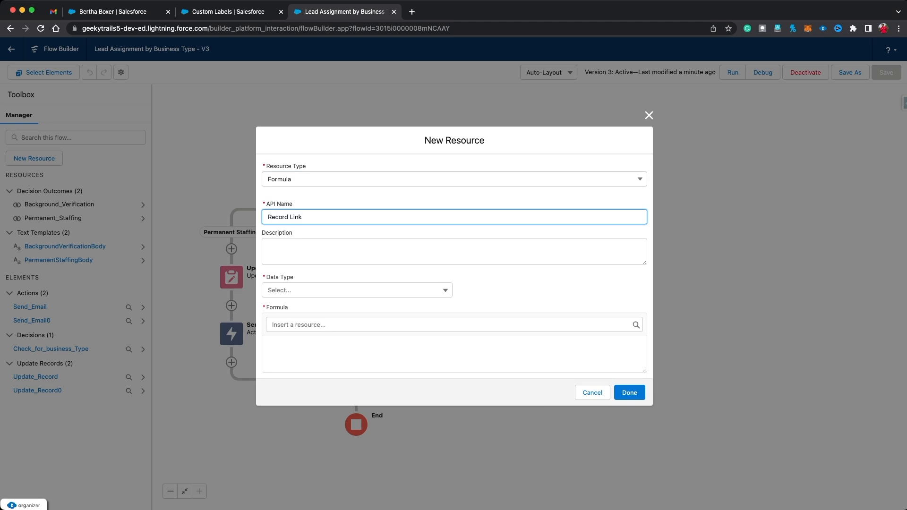
{"action": "left_click", "coordinate": [357, 290]}
{"action": "left_click", "coordinate": [286, 309]}
Step: Paste the LEFT/FIND server-URL formula ending with {!$Record.Id} into the formula box
{"action": "left_click", "coordinate": [356, 353]}
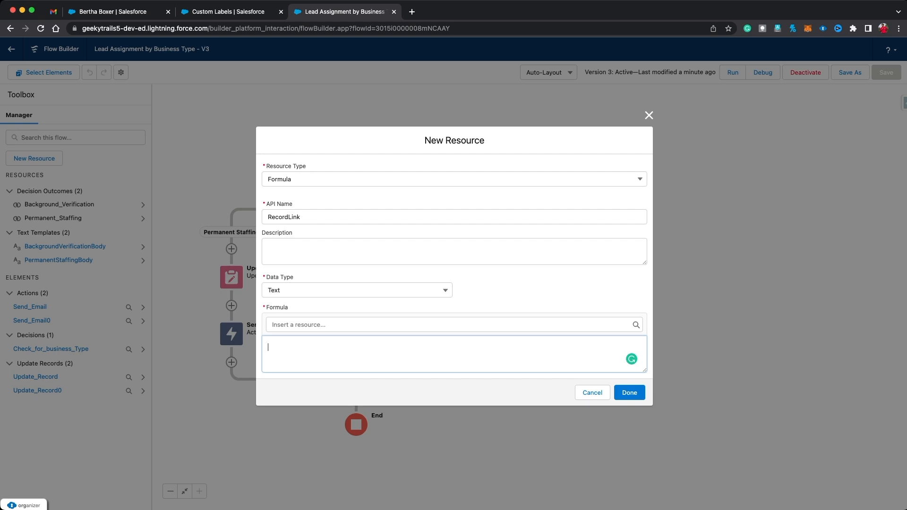
{"action": "key", "text": "super+Tab"}
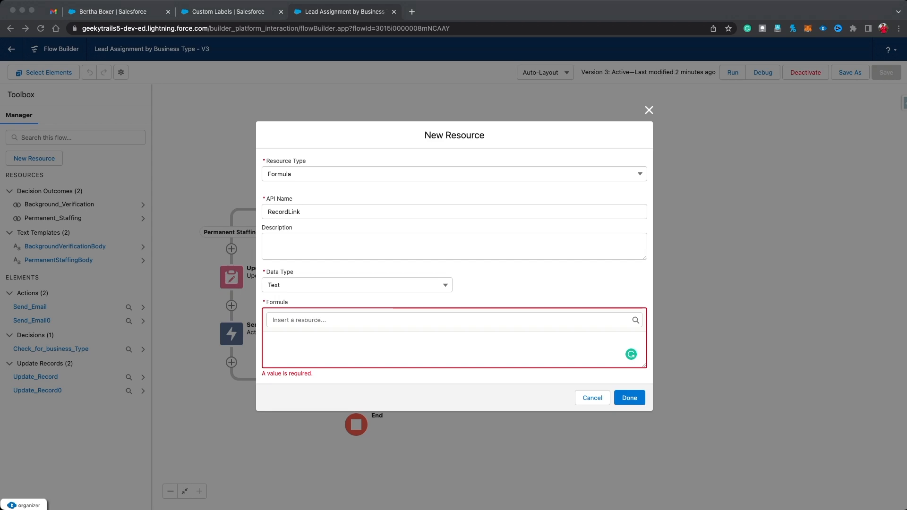
{"action": "key", "text": "super+Tab"}
{"action": "type", "text": "LEFT($Api.Enterprise_Server_URL_510,FIND( '/services', $Api.Enterprise_Server_URL_510))&{!$Record.Id}"}
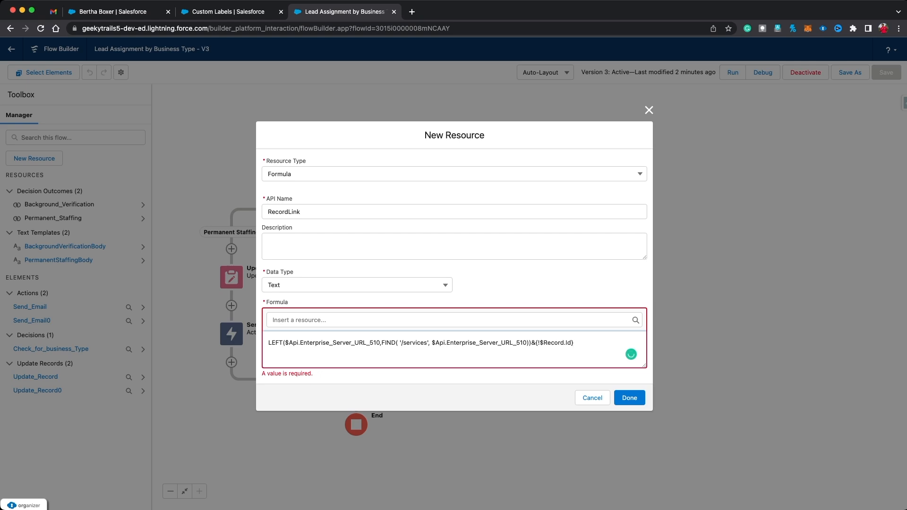
Step: Check the formula's base-URL and {!$Record.Id} parts, then save the RecordLink resource
{"action": "left_click_drag", "start_coordinate": [268, 343], "coordinate": [530, 343]}
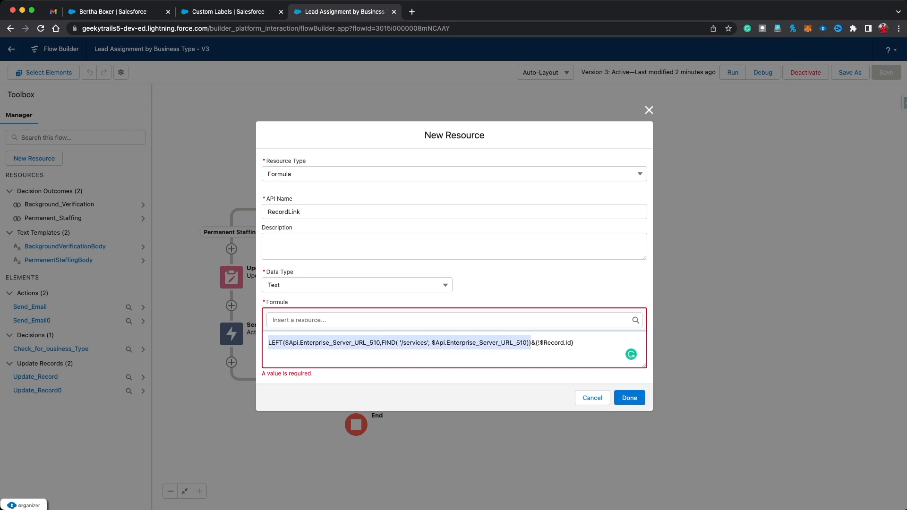
{"action": "left_click_drag", "start_coordinate": [573, 342], "coordinate": [535, 343]}
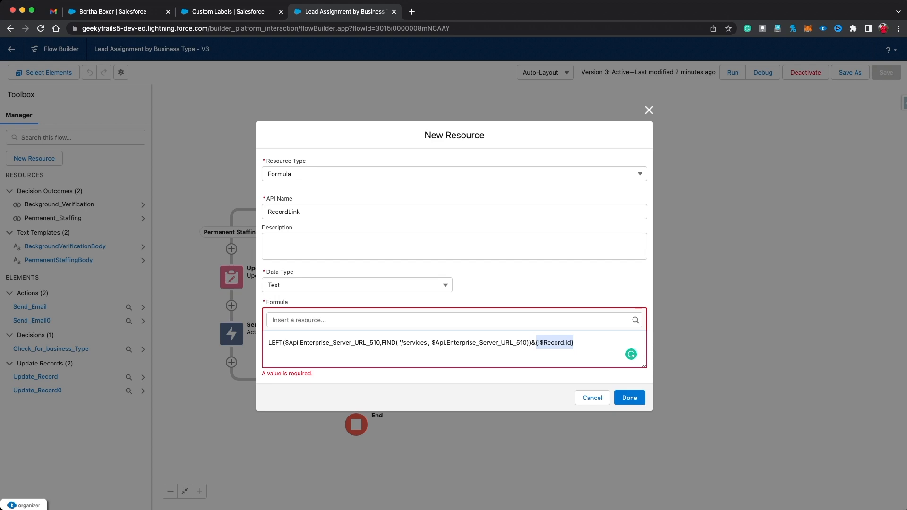
{"action": "left_click", "coordinate": [573, 343]}
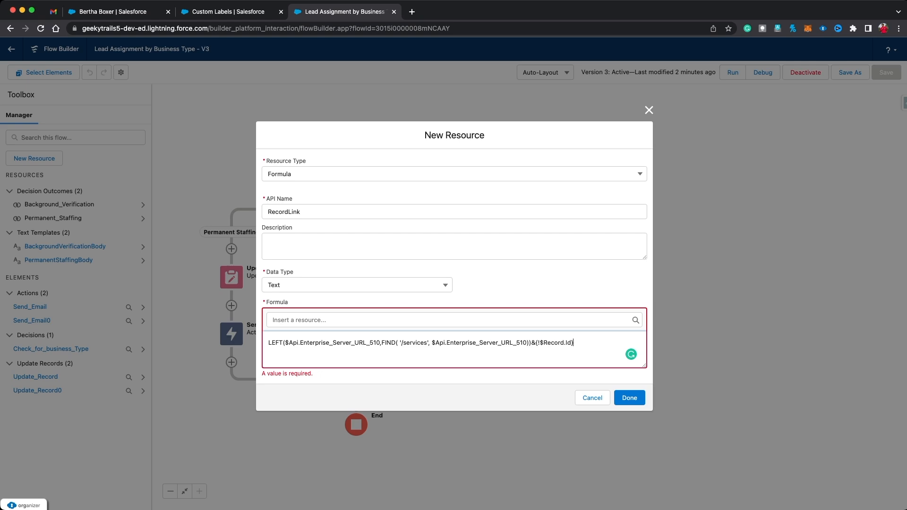
{"action": "double_click", "coordinate": [557, 342]}
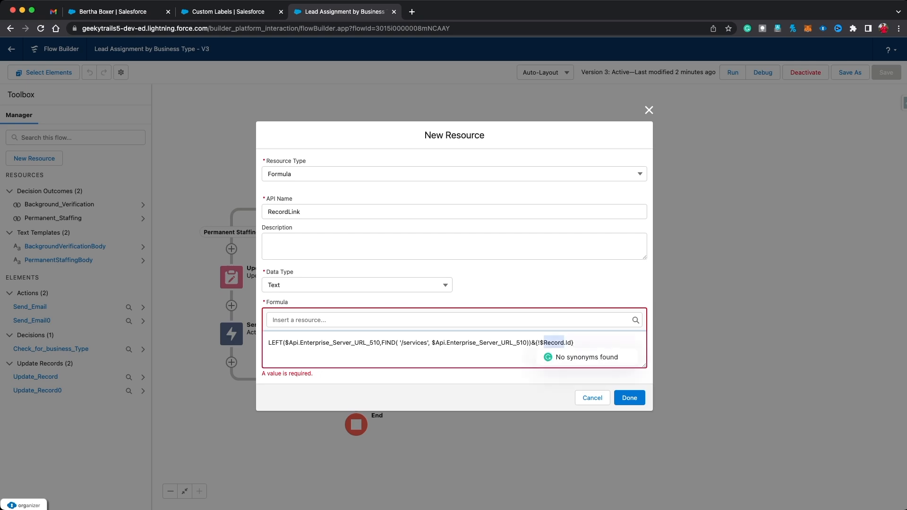
{"action": "left_click", "coordinate": [574, 343]}
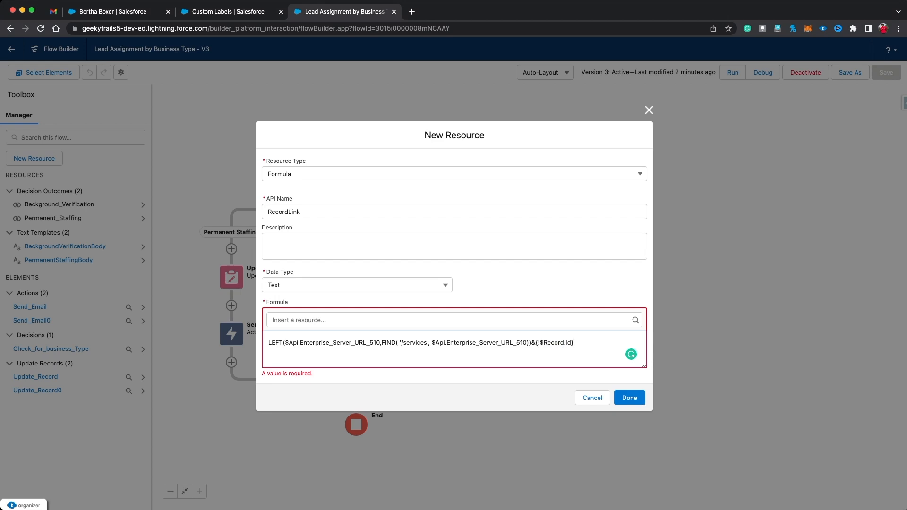
{"action": "key", "text": "shift+Left"}
{"action": "key", "text": "shift+Left"}
{"action": "key", "text": "shift+Left"}
{"action": "key", "text": "shift+Left"}
{"action": "key", "text": "shift+Left"}
{"action": "key", "text": "shift+Left"}
{"action": "key", "text": "shift+Left"}
{"action": "key", "text": "shift+Left"}
{"action": "key", "text": "shift+Left"}
{"action": "key", "text": "shift+Left"}
{"action": "key", "text": "shift+Left"}
{"action": "key", "text": "shift+Left"}
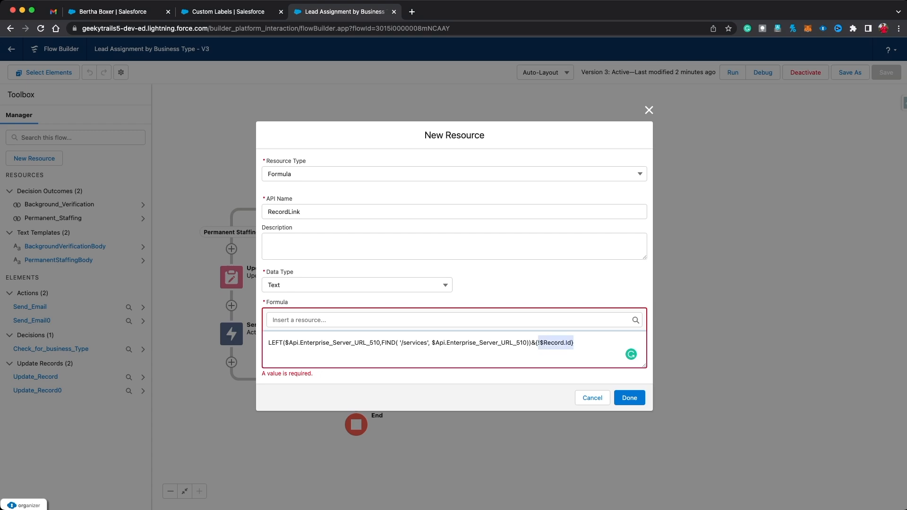
{"action": "key", "text": "Right"}
{"action": "left_click_drag", "start_coordinate": [574, 344], "coordinate": [268, 345]}
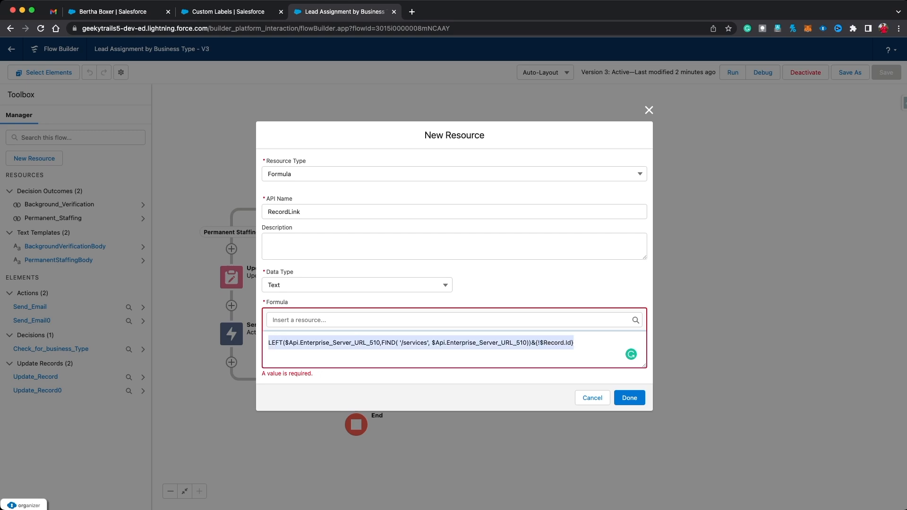
{"action": "key", "text": "Right"}
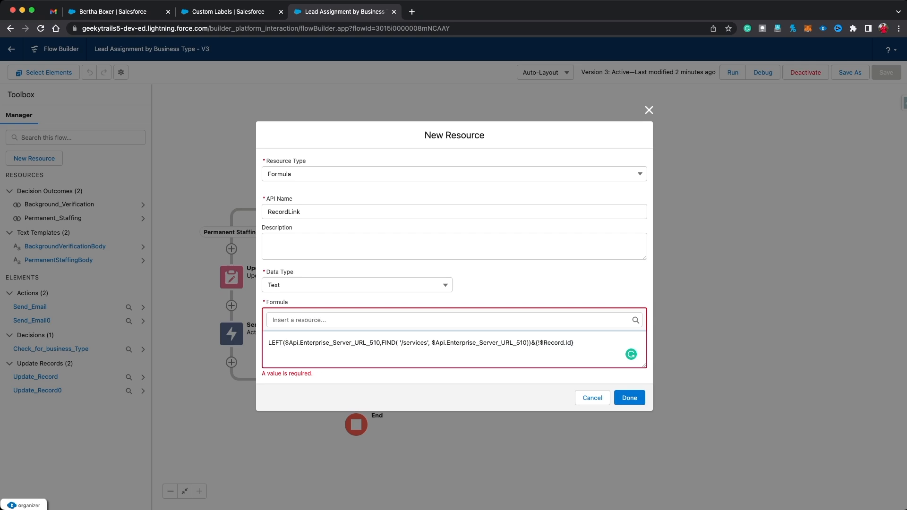
{"action": "left_click", "coordinate": [629, 398]}
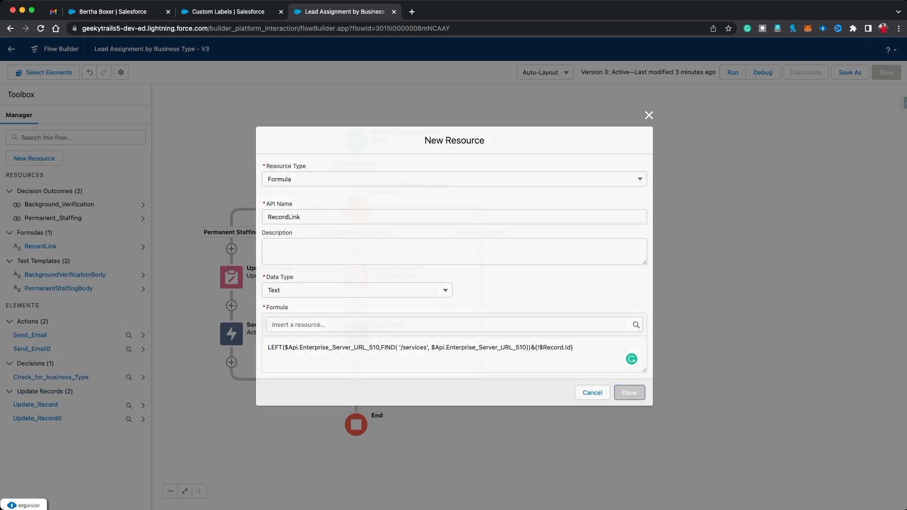
{"action": "left_click", "coordinate": [231, 334]}
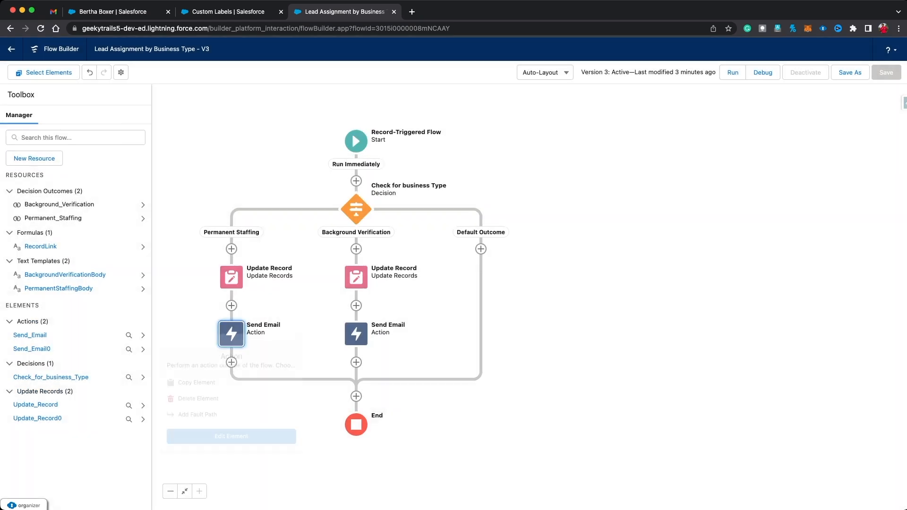
Step: Insert {!RecordLink} after 'Record Link -' in the BackgroundVerificationBody text template
{"action": "left_click", "coordinate": [231, 436]}
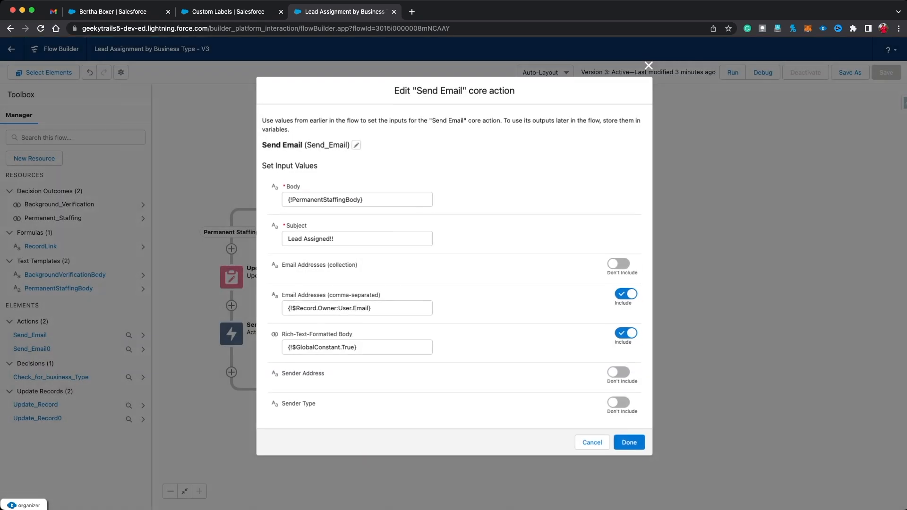
{"action": "left_click", "coordinate": [649, 65]}
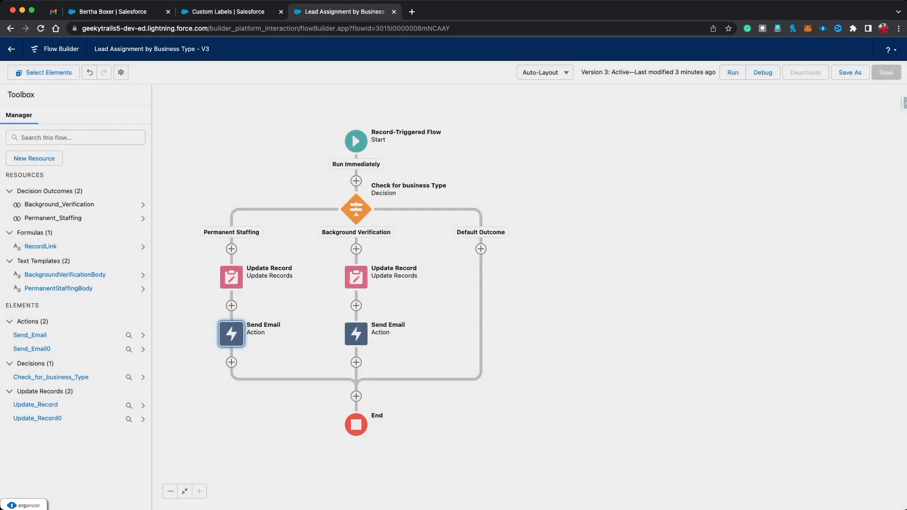
{"action": "left_click", "coordinate": [65, 274]}
{"action": "left_click", "coordinate": [127, 196]}
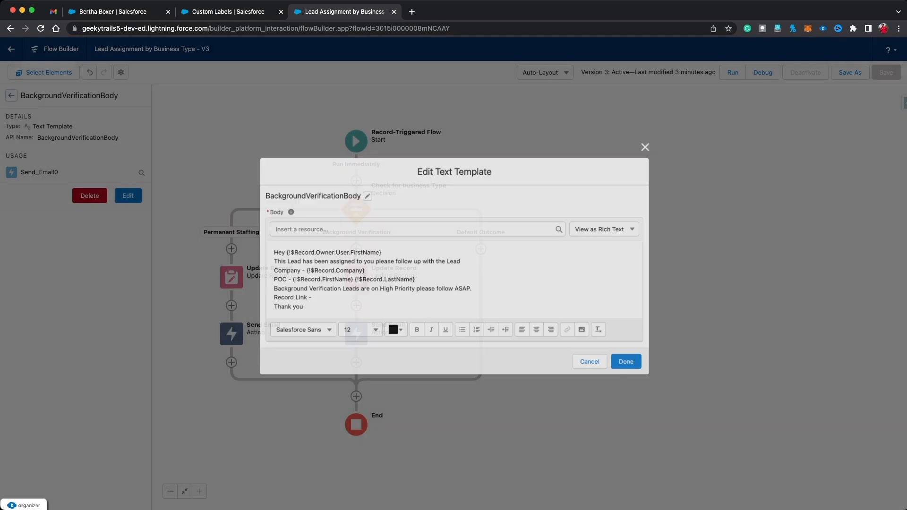
{"action": "left_click", "coordinate": [309, 298]}
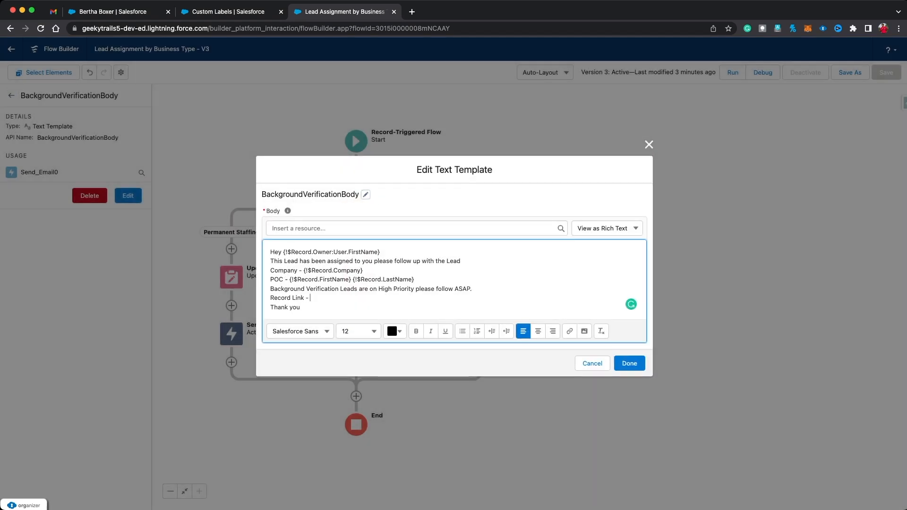
{"action": "left_click", "coordinate": [340, 229]}
{"action": "type", "text": "record"}
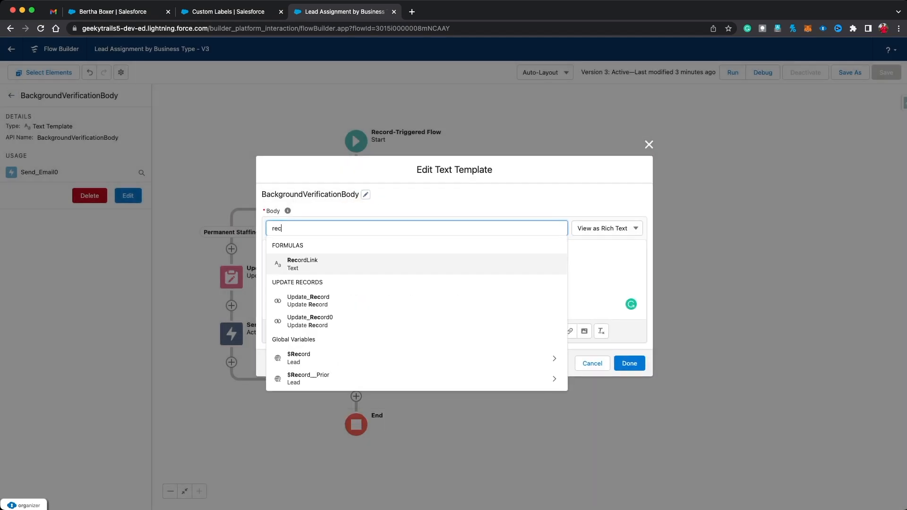
{"action": "key", "text": "BackSpace"}
{"action": "key", "text": "BackSpace"}
{"action": "key", "text": "BackSpace"}
{"action": "key", "text": "BackSpace"}
{"action": "key", "text": "BackSpace"}
{"action": "key", "text": "BackSpace"}
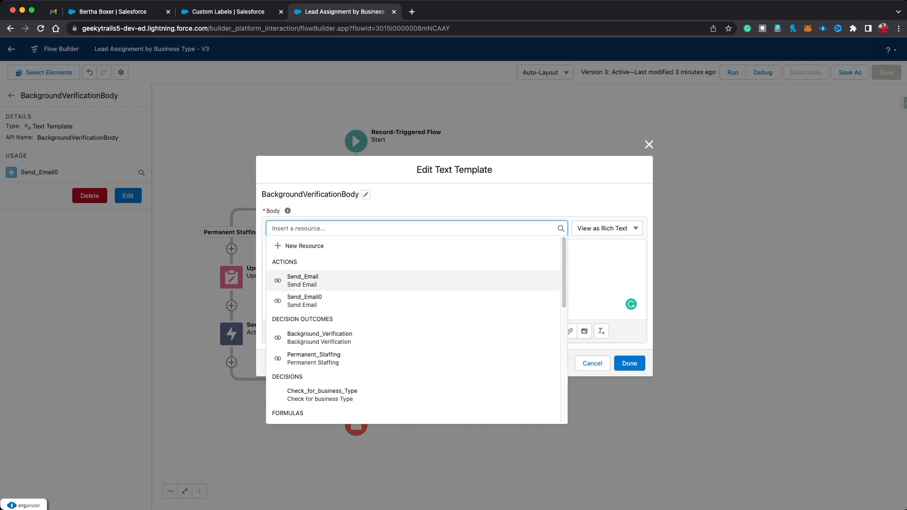
{"action": "type", "text": "record"}
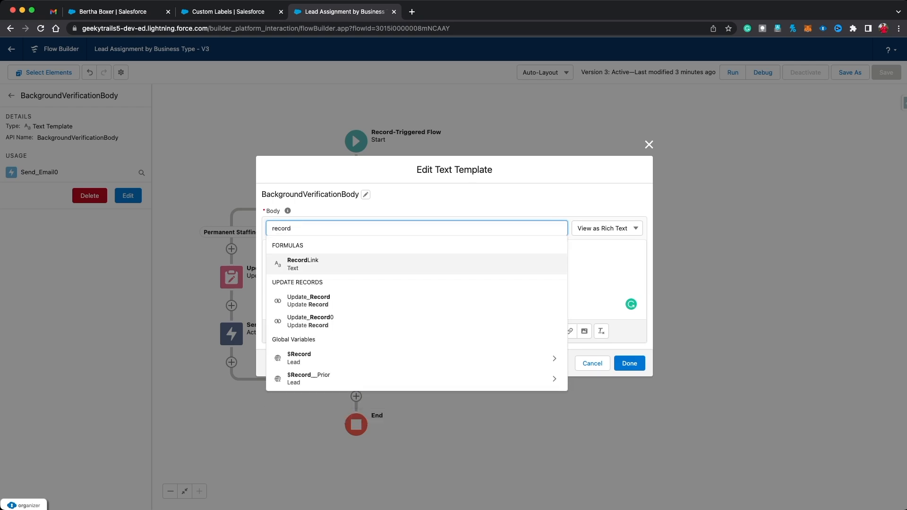
{"action": "key", "text": "Return"}
{"action": "key", "text": "shift+Left"}
{"action": "key", "text": "shift+Left"}
{"action": "key", "text": "shift+Left"}
{"action": "key", "text": "shift+Left"}
{"action": "key", "text": "shift+Left"}
{"action": "key", "text": "shift+Left"}
{"action": "key", "text": "shift+Left"}
{"action": "key", "text": "shift+Left"}
{"action": "key", "text": "shift+Left"}
{"action": "key", "text": "shift+Left"}
{"action": "key", "text": "shift+Left"}
{"action": "key", "text": "shift+Left"}
{"action": "key", "text": "shift+Left"}
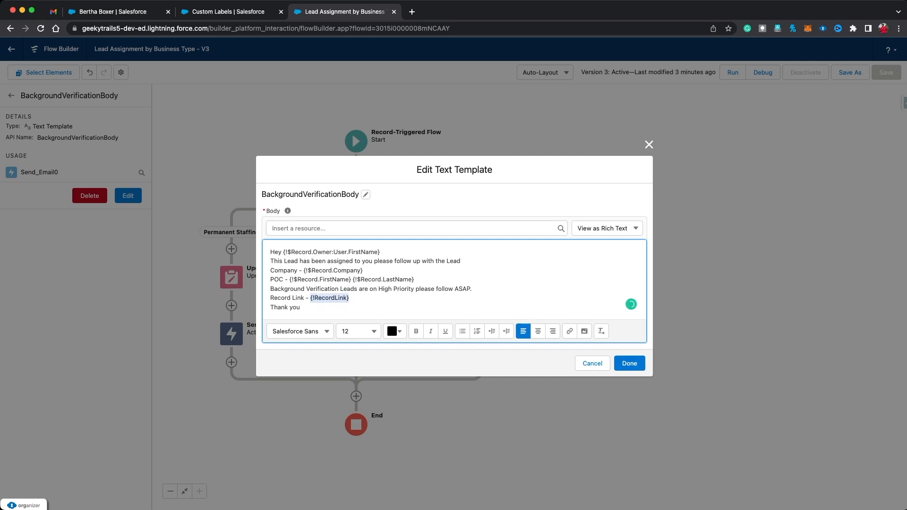
{"action": "left_click", "coordinate": [629, 363]}
Step: Save the flow as a new version and activate it
{"action": "left_click", "coordinate": [849, 73]}
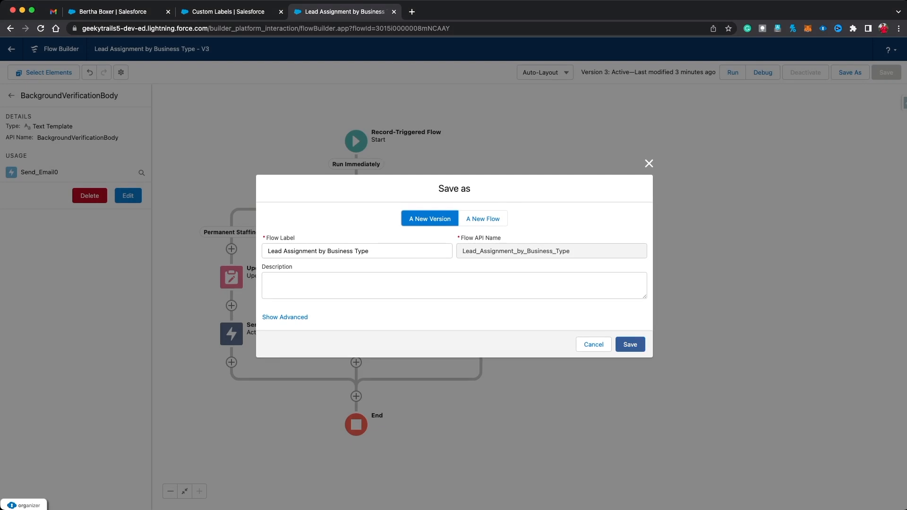
{"action": "left_click", "coordinate": [630, 345]}
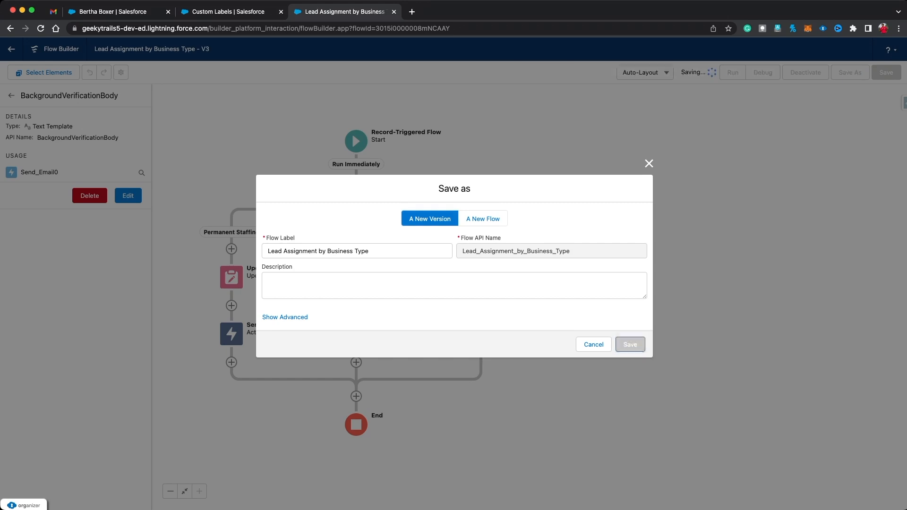
{"action": "left_click", "coordinate": [808, 72]}
{"action": "left_click", "coordinate": [113, 11]}
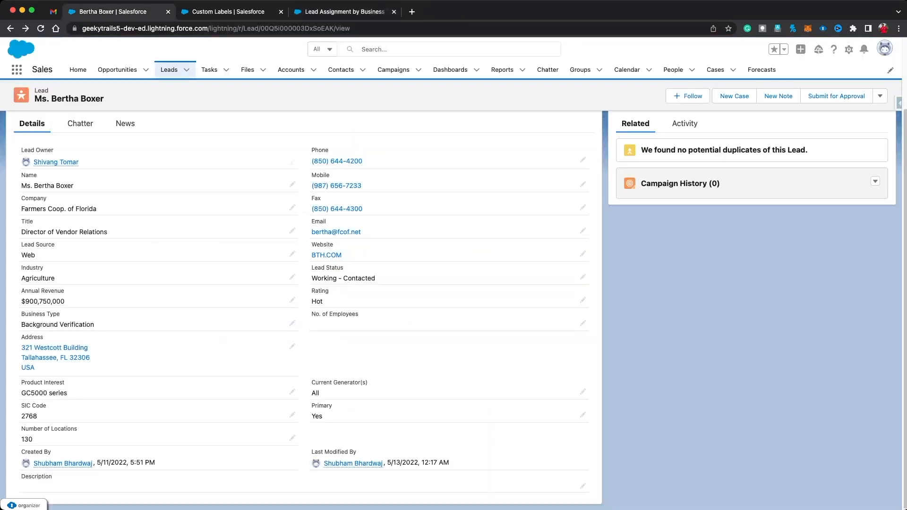
Step: From All Open Leads, change Farmers Coop. of Florida's Rating from Hot to Warm and save
{"action": "left_click", "coordinate": [169, 70]}
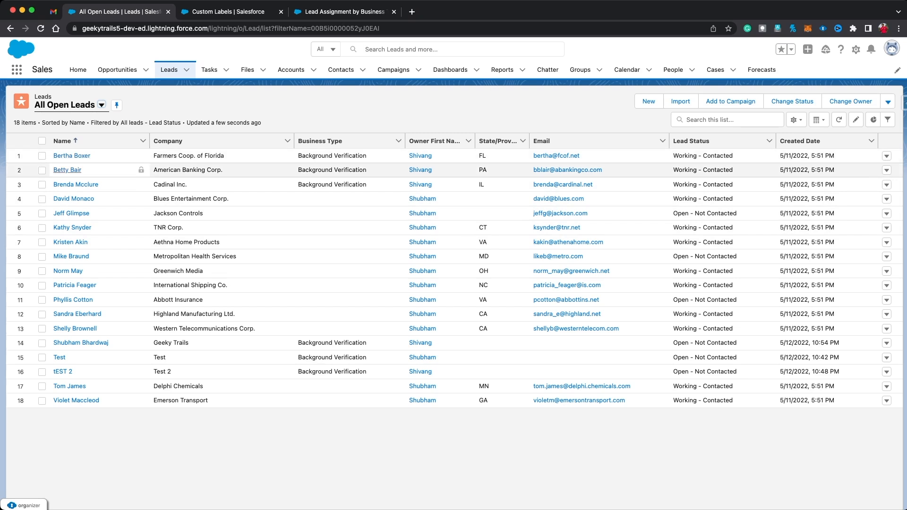
{"action": "left_click", "coordinate": [72, 156]}
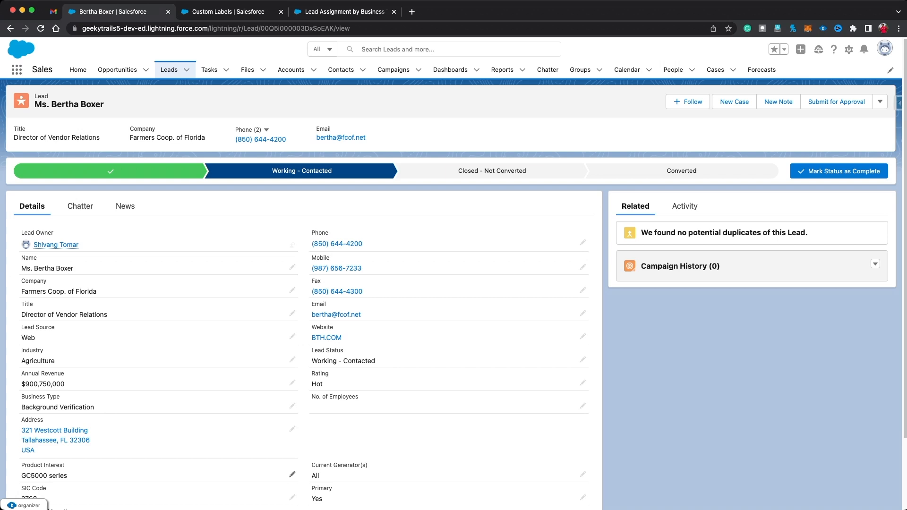
{"action": "left_click", "coordinate": [582, 383]}
{"action": "left_click", "coordinate": [574, 391]}
{"action": "left_click", "coordinate": [338, 442]}
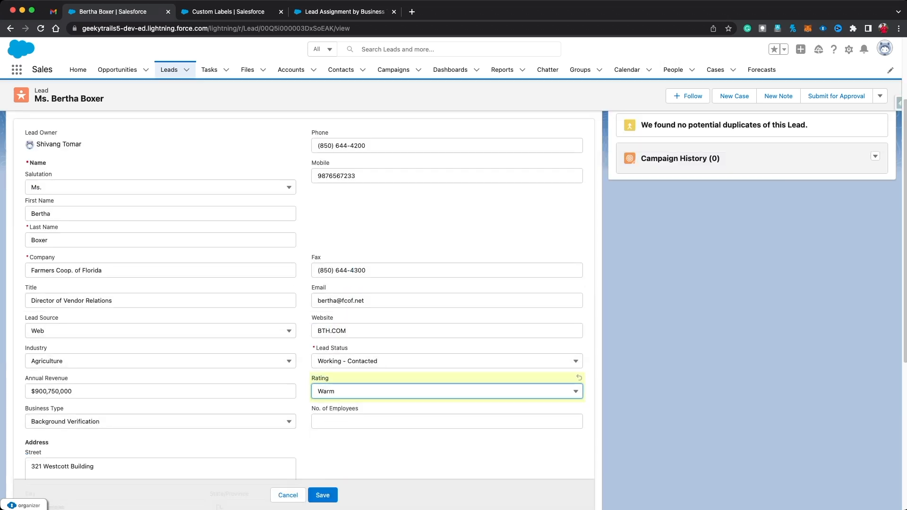
{"action": "left_click", "coordinate": [322, 495]}
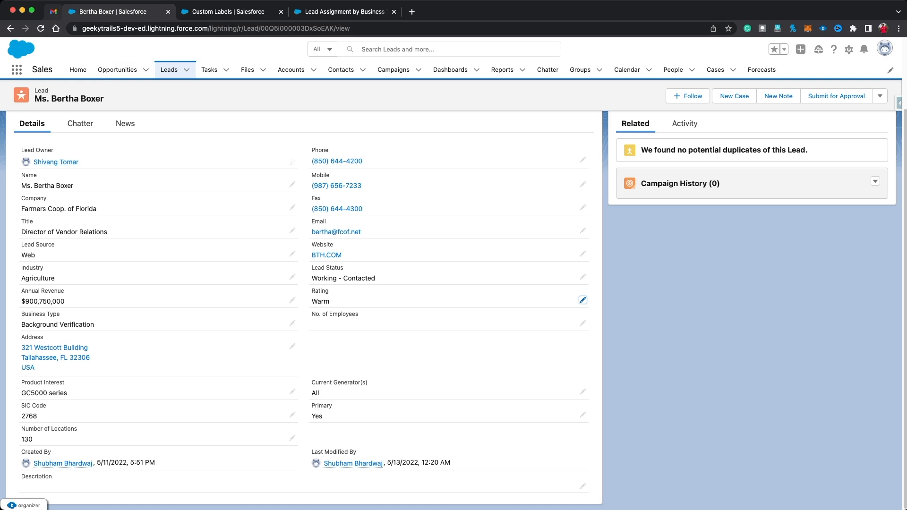
{"action": "left_click", "coordinate": [53, 12]}
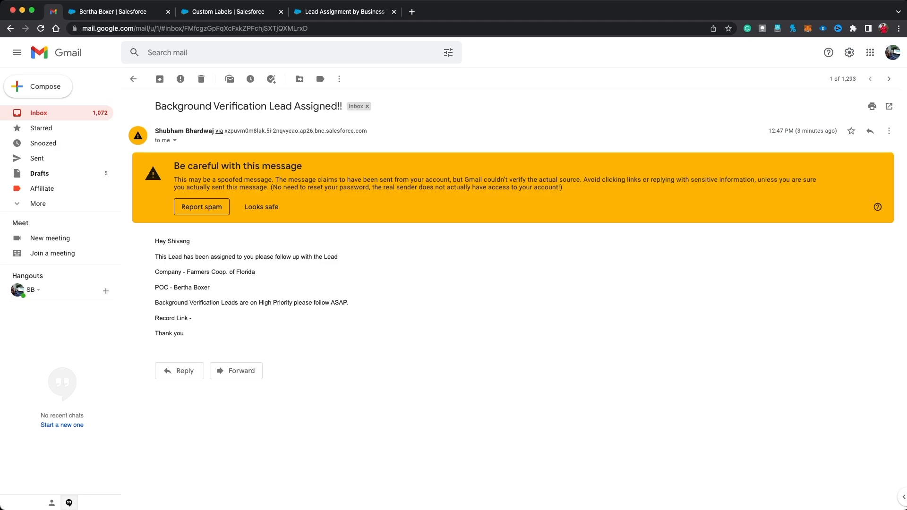
Step: Return to the Inbox and open the top Background Verification Lead Assigned!! email
{"action": "left_click", "coordinate": [133, 79]}
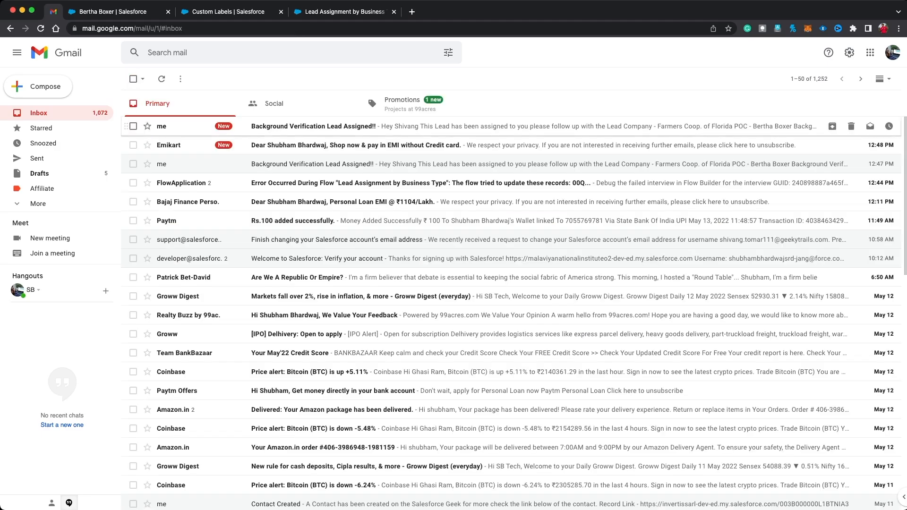
{"action": "left_click", "coordinate": [302, 126]}
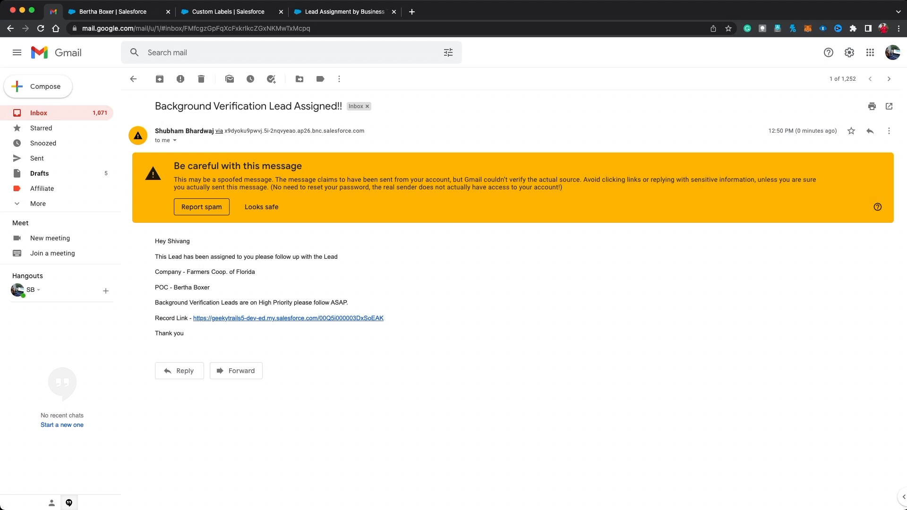
Step: Switch from the Gmail email back to the Lead Assignment by Business Type flow
{"action": "key", "text": "ctrl+shift+Tab"}
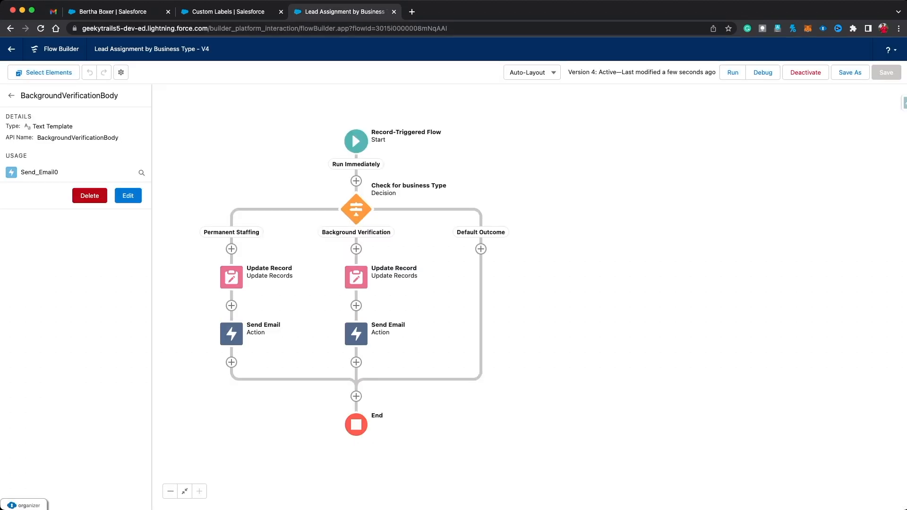
Step: Add a second Start entry condition: Business_Type__c Is Changed $GlobalConstant.True
{"action": "left_click", "coordinate": [356, 141]}
{"action": "left_click", "coordinate": [357, 208]}
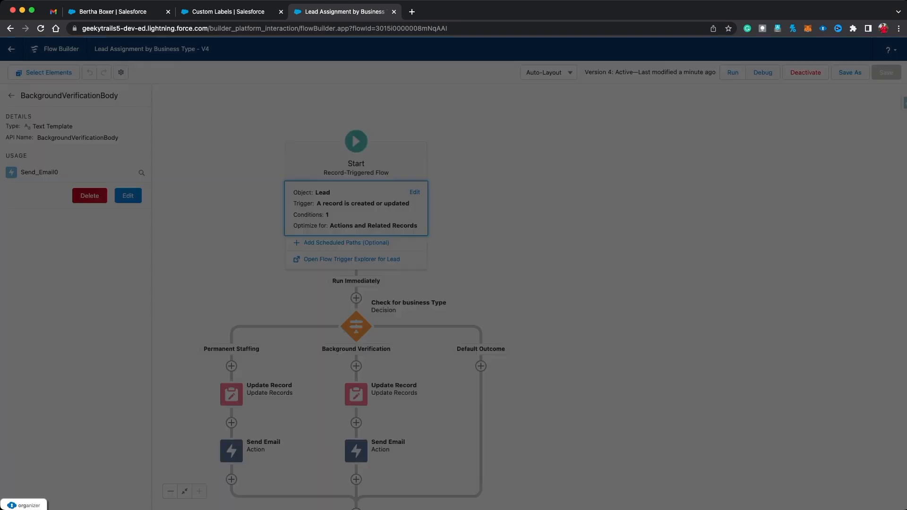
{"action": "scroll", "coordinate": [358, 264], "scroll_direction": "down", "scroll_amount": 3}
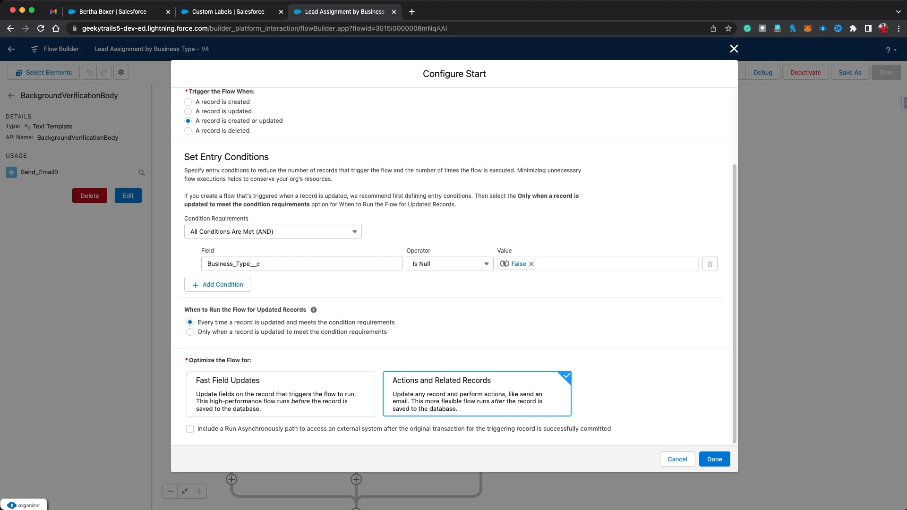
{"action": "left_click", "coordinate": [218, 284]}
{"action": "type", "text": "busin"}
{"action": "left_click", "coordinate": [247, 313]}
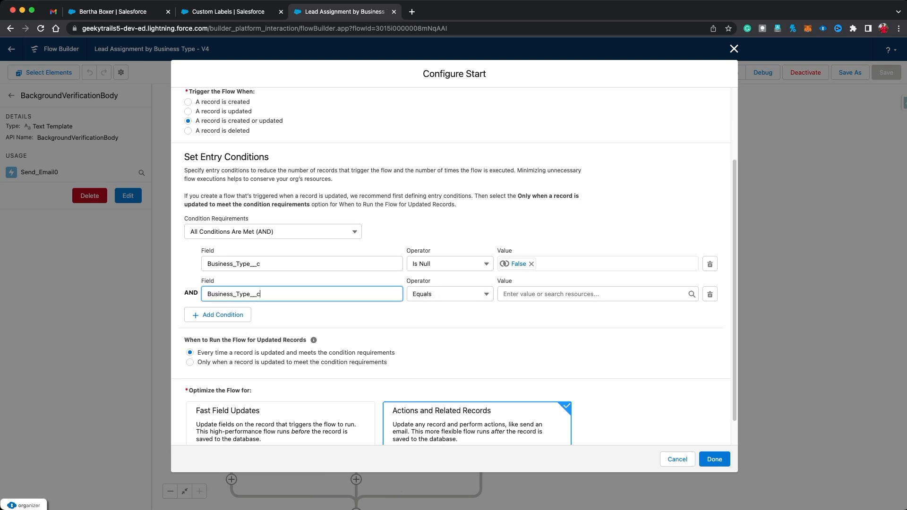
{"action": "left_click", "coordinate": [449, 294]}
{"action": "left_click", "coordinate": [449, 410]}
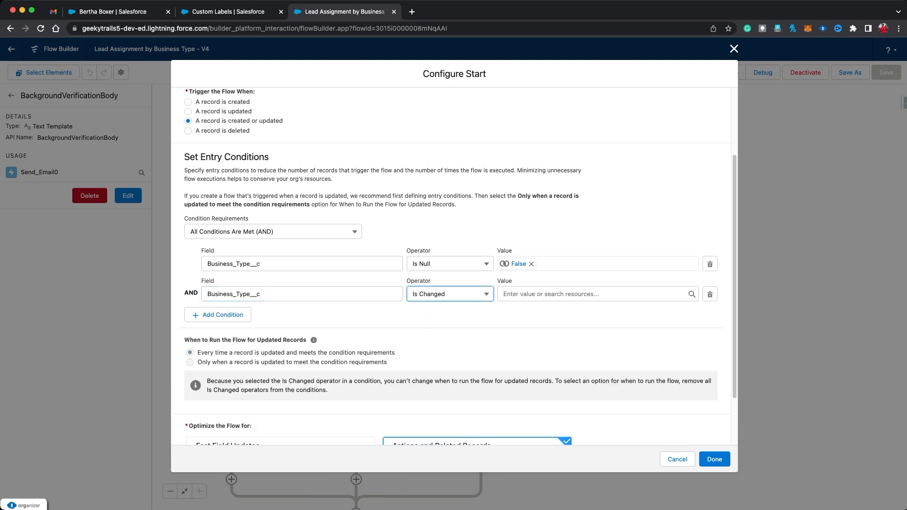
{"action": "key", "text": "Tab"}
{"action": "type", "text": "true"}
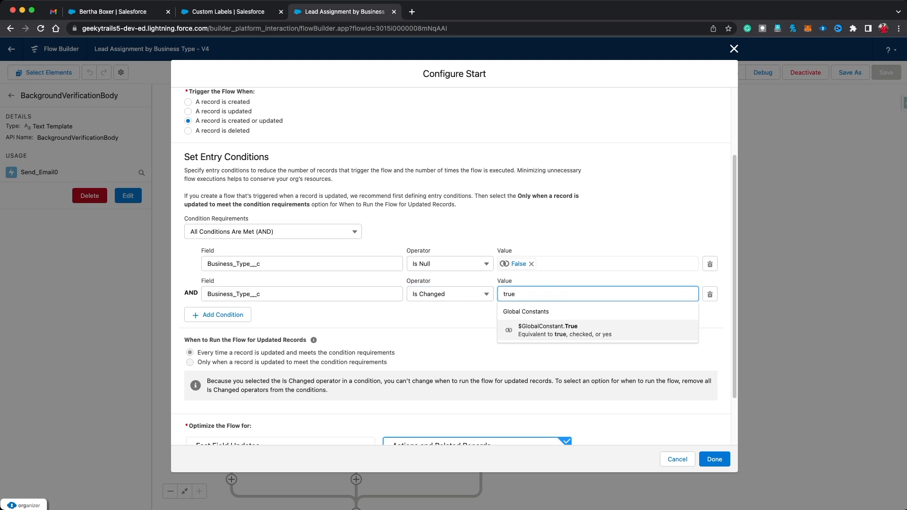
{"action": "key", "text": "Return"}
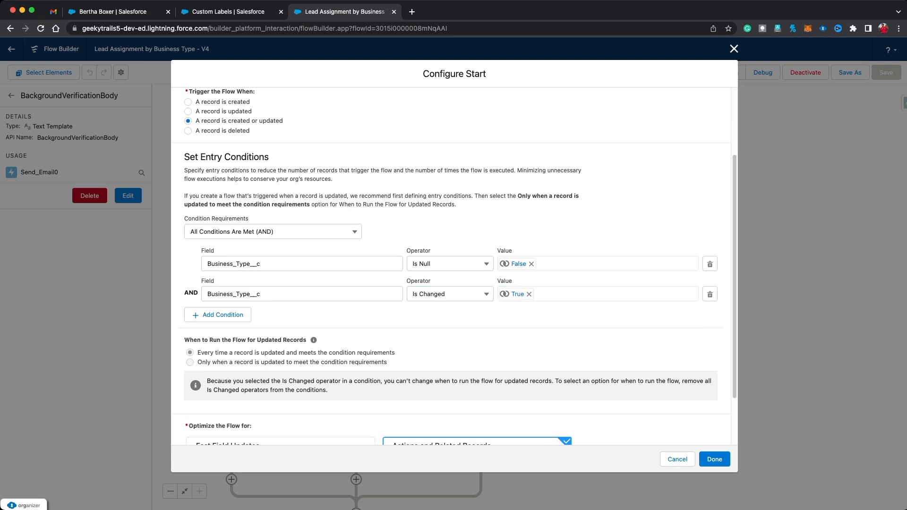
{"action": "left_click", "coordinate": [714, 459]}
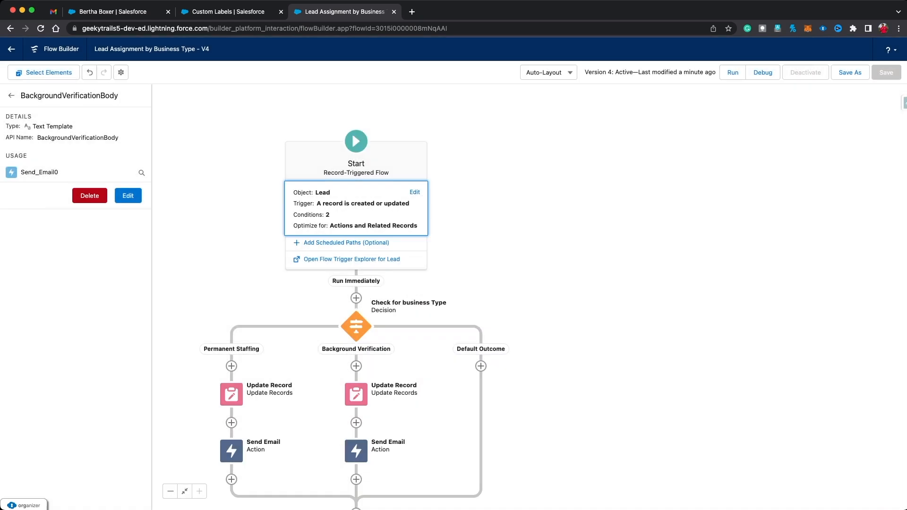
Step: Save the flow as new version 5 and activate it
{"action": "left_click", "coordinate": [850, 72]}
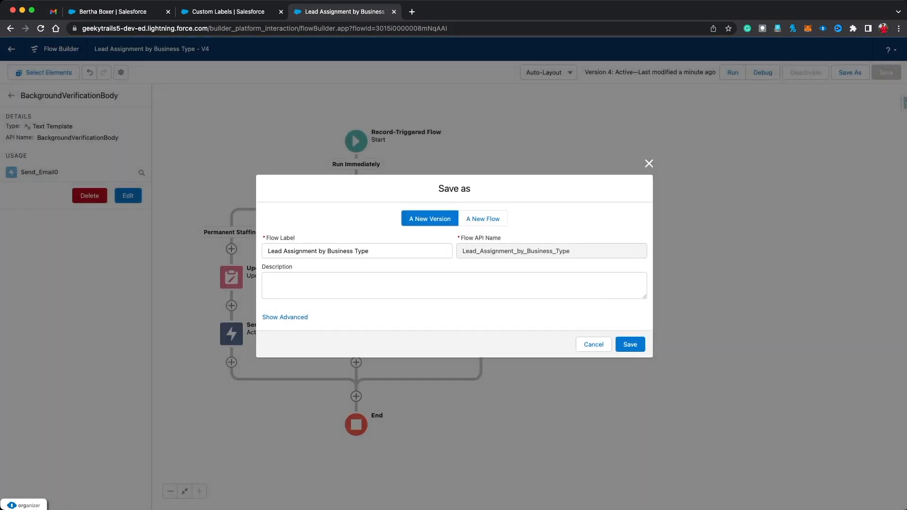
{"action": "left_click", "coordinate": [630, 344]}
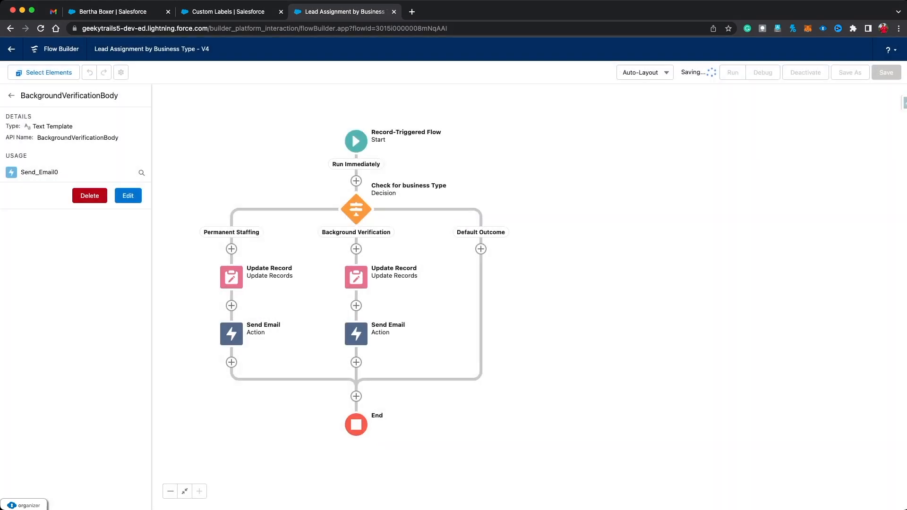
{"action": "left_click", "coordinate": [809, 72]}
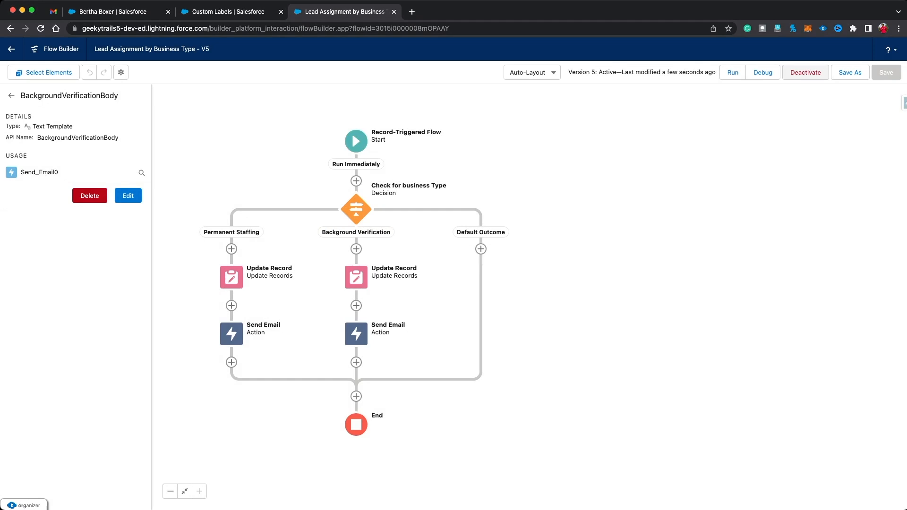
Step: Set the test lead's No. of Employees to 34, save it, and return to the flow
{"action": "left_click", "coordinate": [118, 12]}
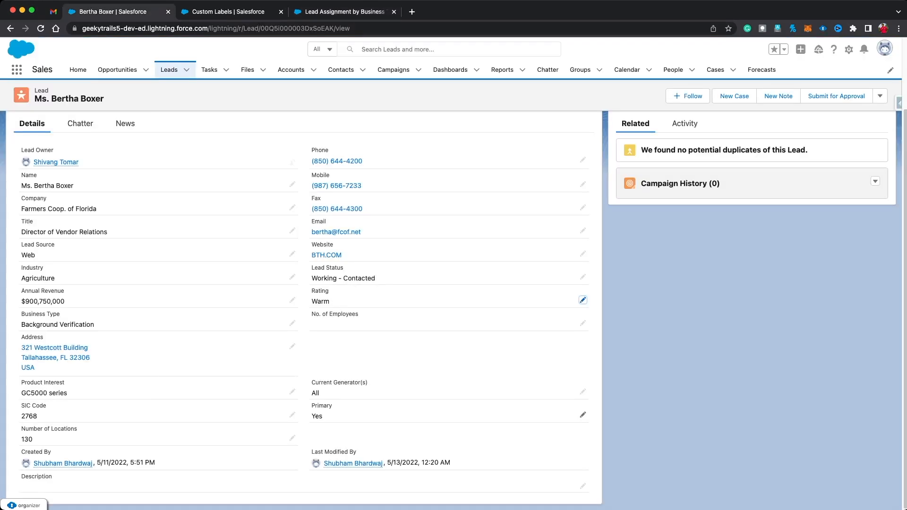
{"action": "left_click", "coordinate": [582, 323]}
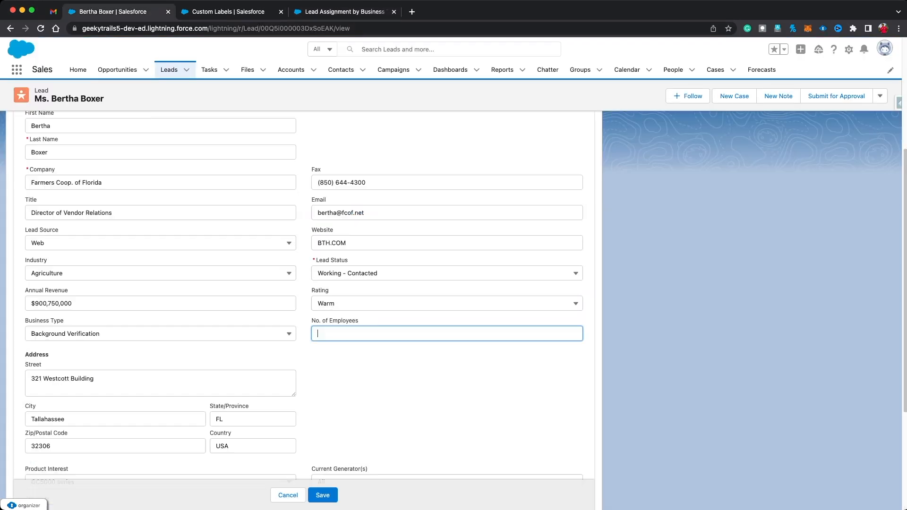
{"action": "type", "text": "34"}
{"action": "left_click", "coordinate": [323, 495]}
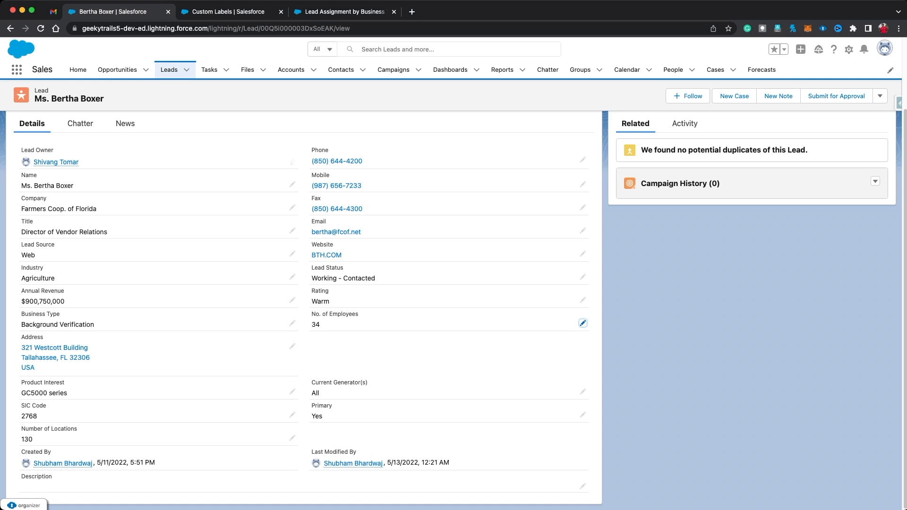
{"action": "left_click", "coordinate": [326, 13]}
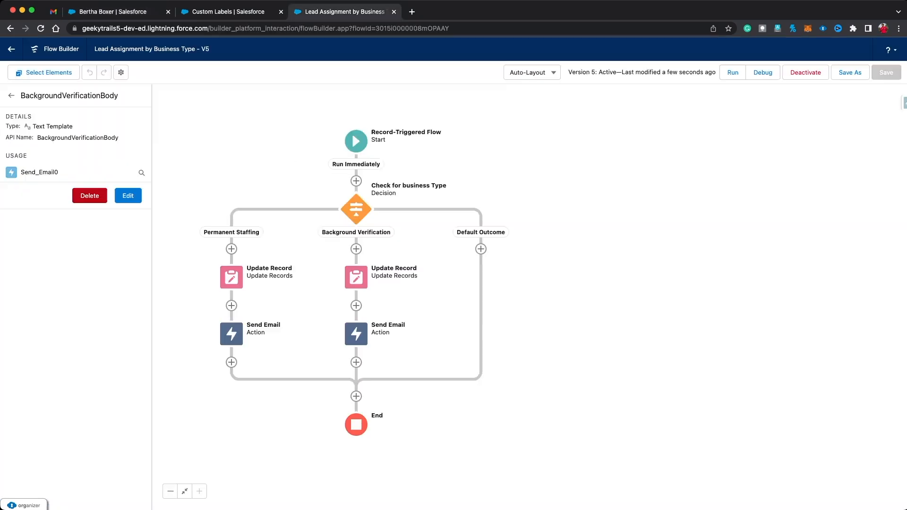
Step: Debug the flow on the test lead as an Updated record with Employees 35
{"action": "left_click", "coordinate": [763, 72]}
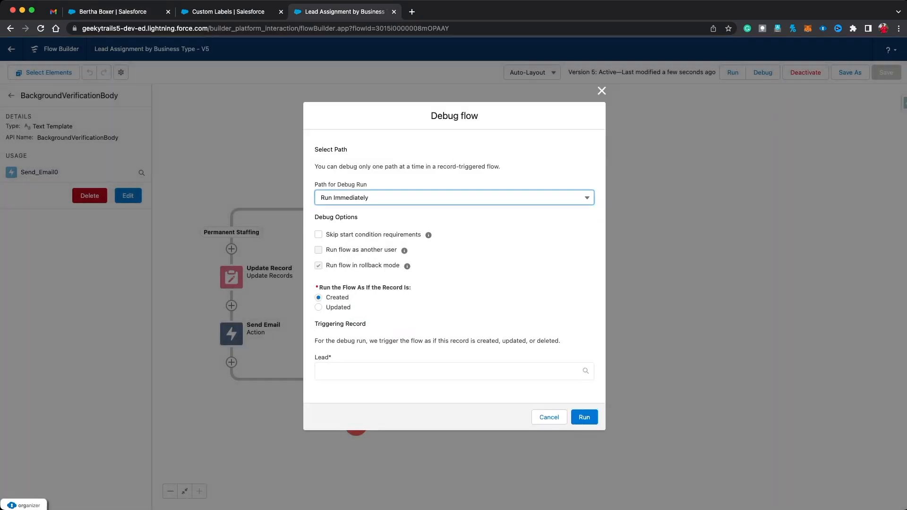
{"action": "left_click", "coordinate": [397, 371]}
{"action": "scroll", "coordinate": [397, 372], "scroll_direction": "down", "scroll_amount": 2}
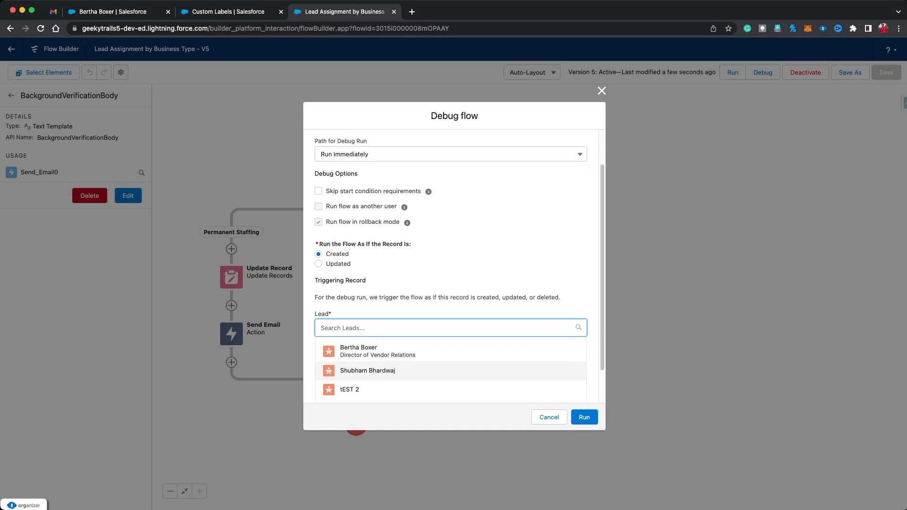
{"action": "left_click", "coordinate": [387, 350]}
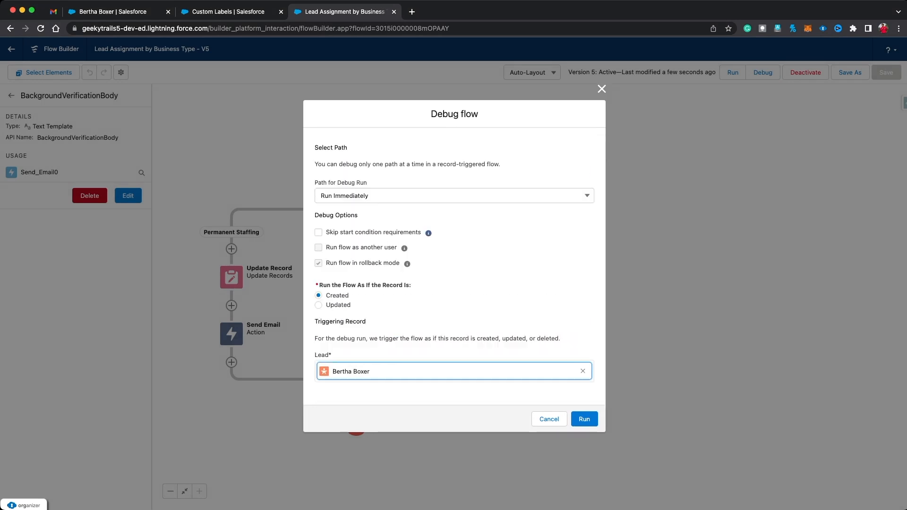
{"action": "left_click", "coordinate": [318, 305]}
{"action": "scroll", "coordinate": [453, 302], "scroll_direction": "down", "scroll_amount": 2}
{"action": "left_click", "coordinate": [519, 377]}
{"action": "type", "text": "35"}
{"action": "left_click", "coordinate": [585, 459]}
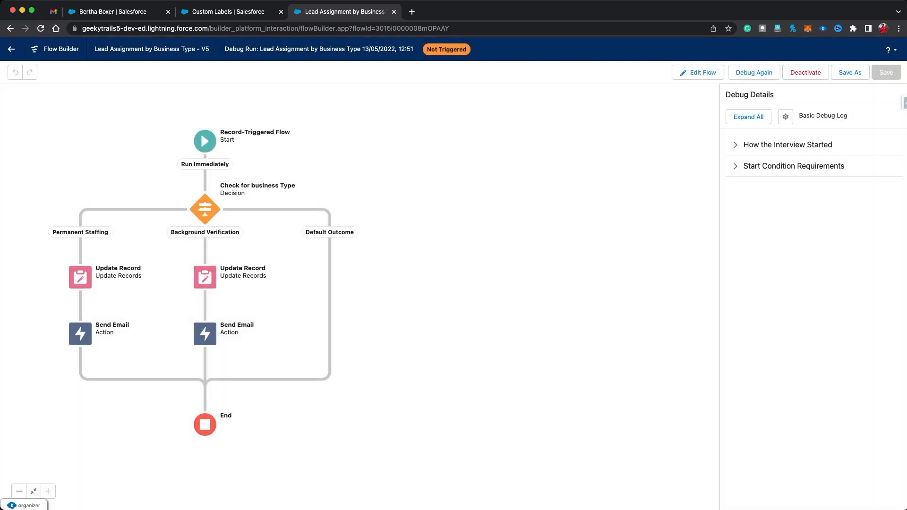
Step: Delete the Is Changed entry condition and save the flow as version 6
{"action": "left_click", "coordinate": [205, 142]}
{"action": "left_click", "coordinate": [264, 192]}
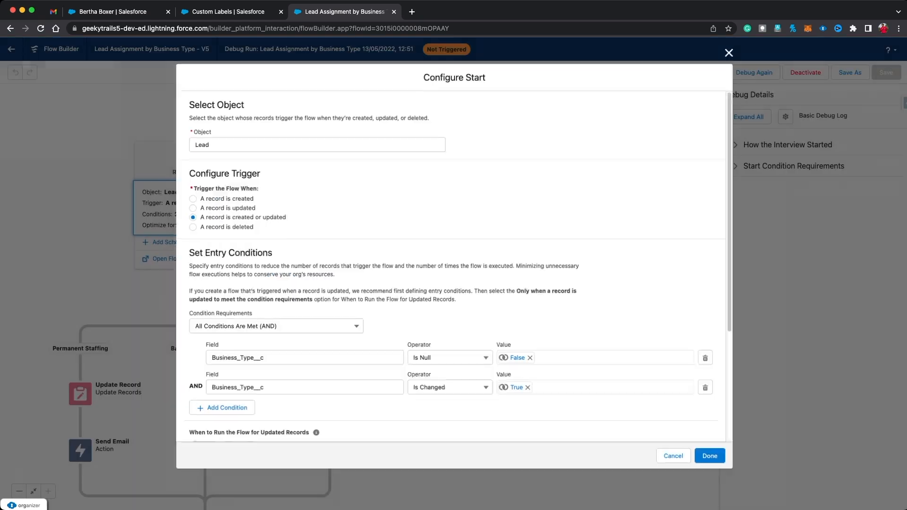
{"action": "left_click", "coordinate": [710, 389]}
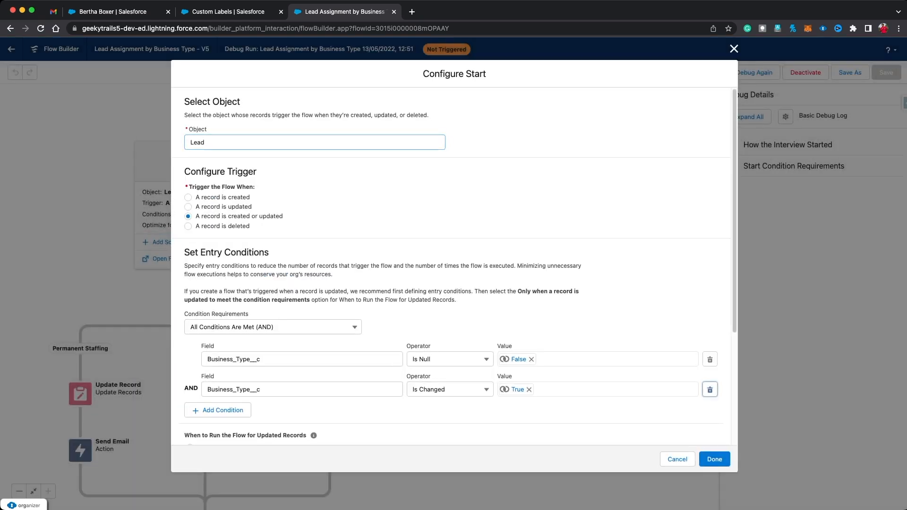
{"action": "left_click", "coordinate": [714, 459]}
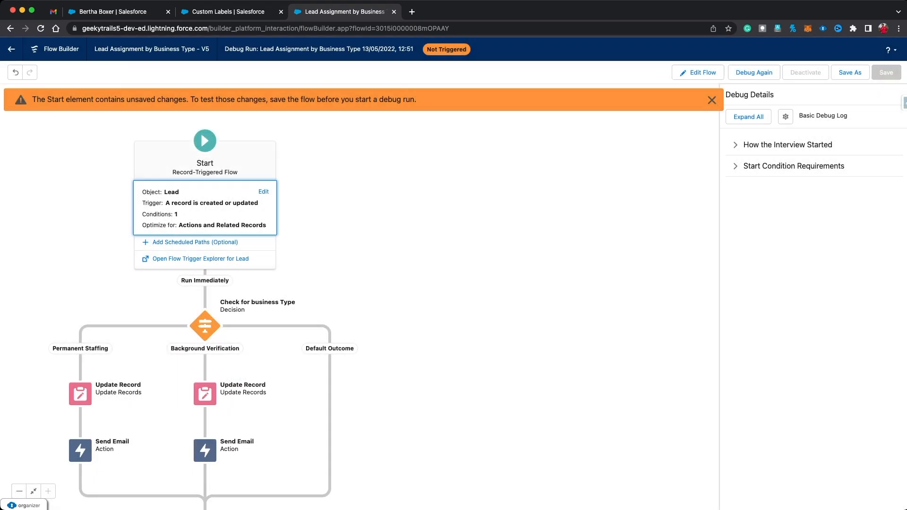
{"action": "left_click", "coordinate": [849, 72]}
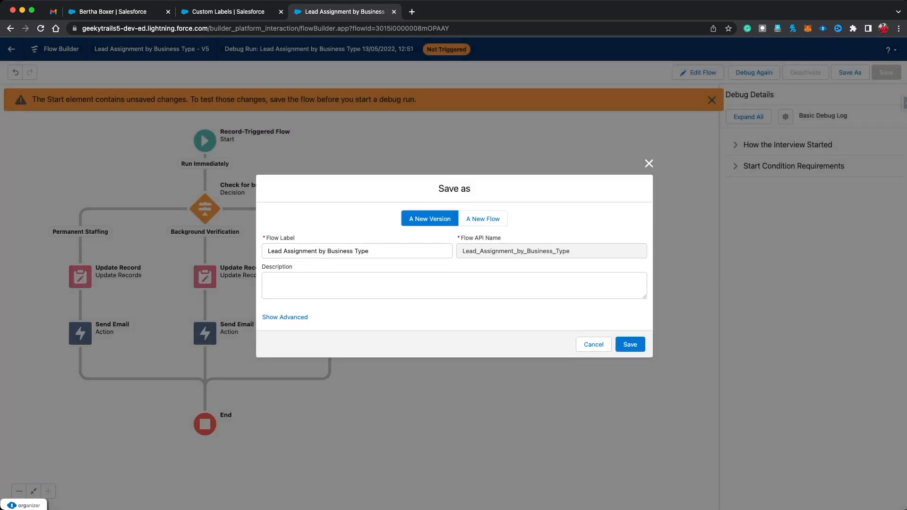
{"action": "left_click", "coordinate": [631, 344]}
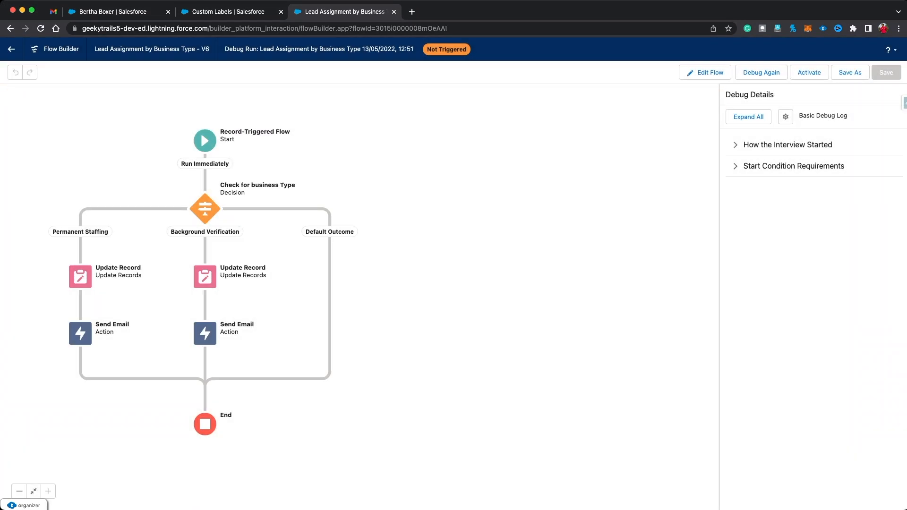
Step: Rerun the debug as an Updated lead with Employees 35
{"action": "left_click", "coordinate": [760, 73]}
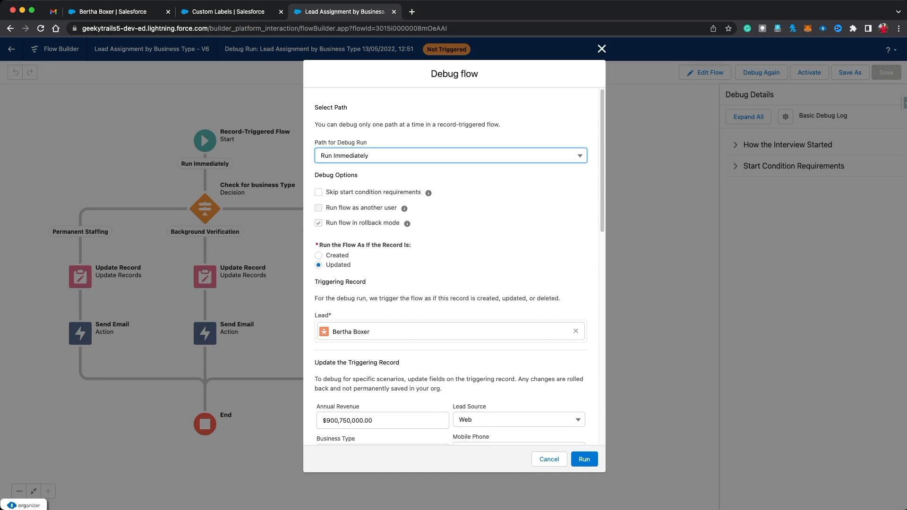
{"action": "scroll", "coordinate": [501, 378], "scroll_direction": "down", "scroll_amount": 2}
{"action": "left_click", "coordinate": [501, 387]}
{"action": "key", "text": "BackSpace"}
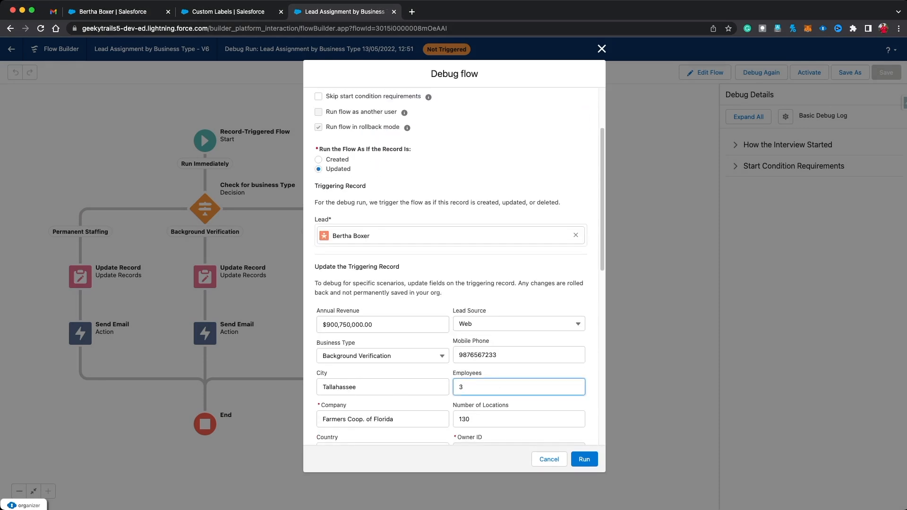
{"action": "type", "text": "5"}
{"action": "left_click", "coordinate": [491, 457]}
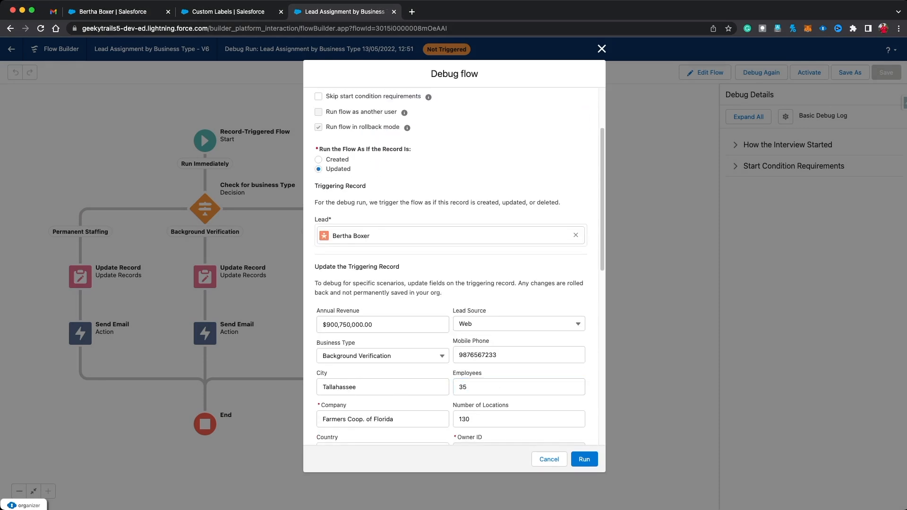
{"action": "left_click", "coordinate": [584, 459]}
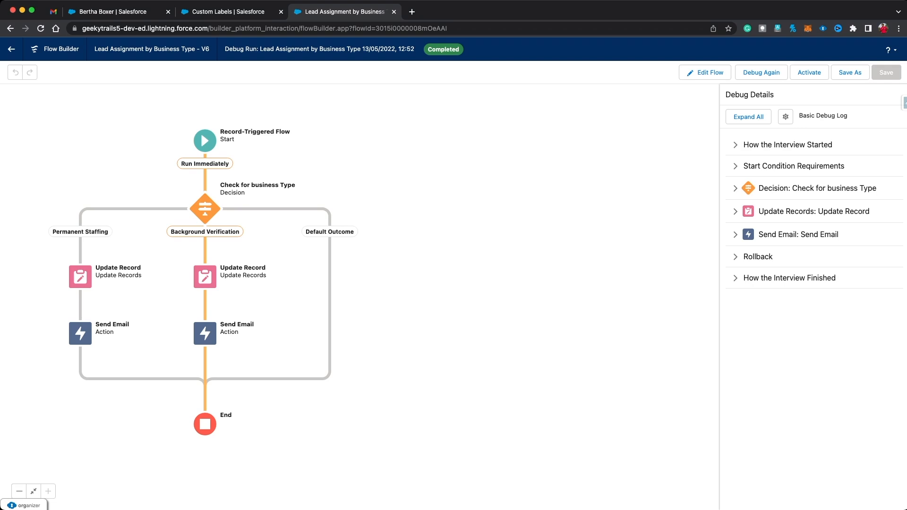
Step: Add a second Start entry condition on the Business_Type__c field
{"action": "left_click", "coordinate": [205, 141]}
{"action": "left_click", "coordinate": [222, 203]}
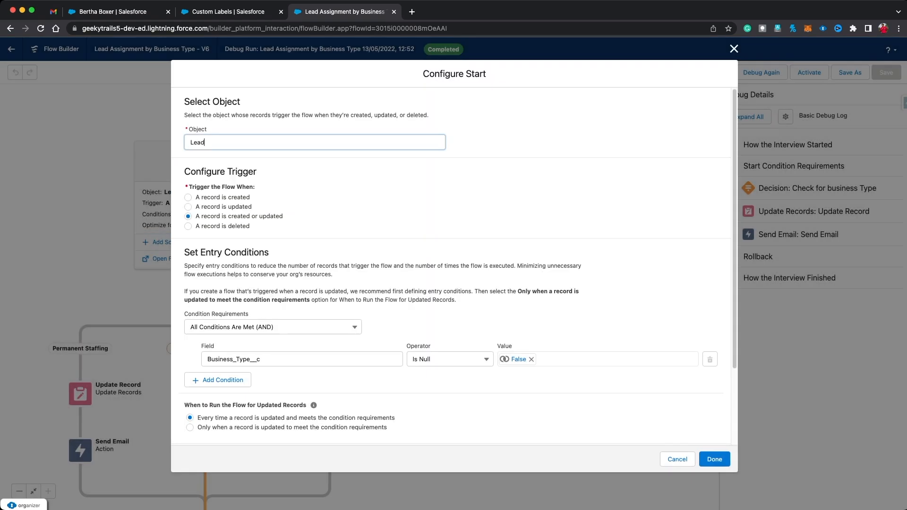
{"action": "left_click", "coordinate": [217, 379]}
{"action": "left_click", "coordinate": [298, 389]}
{"action": "type", "text": "busin"}
{"action": "left_click", "coordinate": [245, 370]}
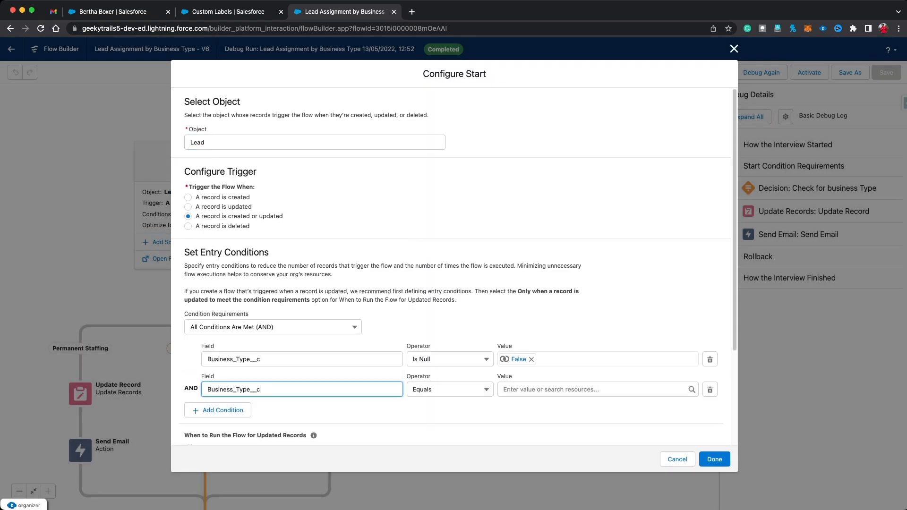
Step: Set that condition to Is Changed with value True and save as version 7
{"action": "left_click", "coordinate": [450, 389]}
{"action": "left_click", "coordinate": [440, 372]}
{"action": "left_click", "coordinate": [567, 389]}
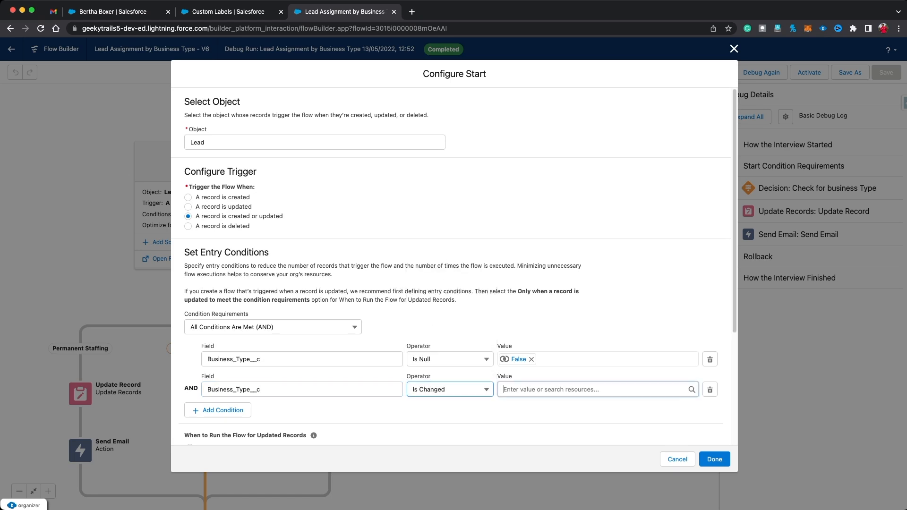
{"action": "type", "text": "true"}
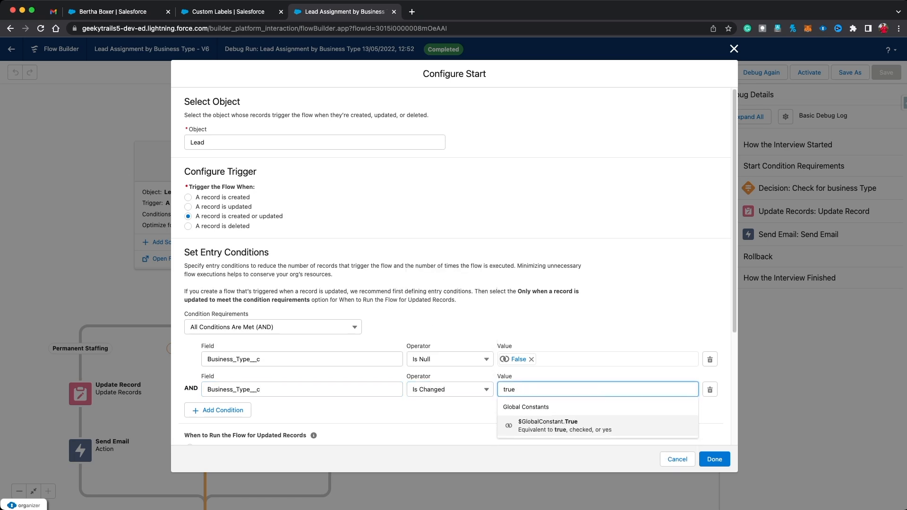
{"action": "key", "text": "Return"}
{"action": "left_click", "coordinate": [714, 459]}
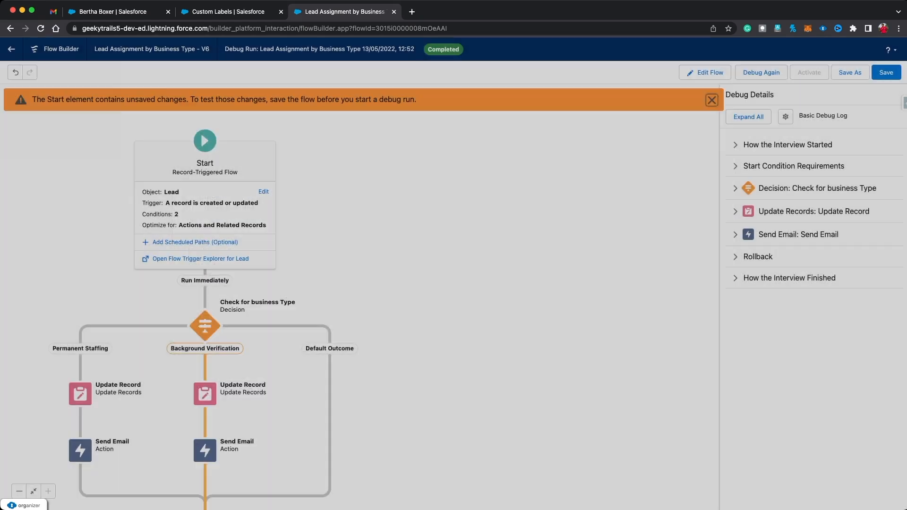
{"action": "left_click", "coordinate": [850, 73]}
{"action": "left_click", "coordinate": [630, 344]}
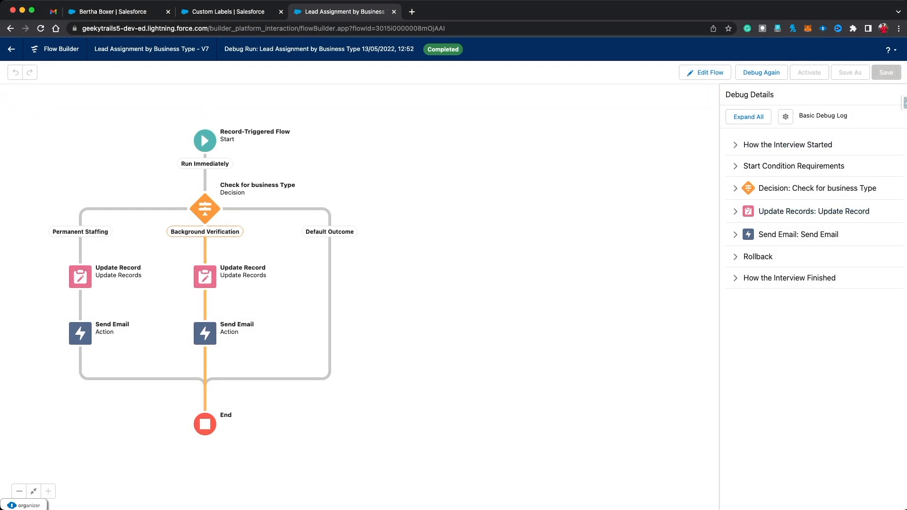
Step: Look over the Background Verification lead record and the All Open Leads list
{"action": "left_click", "coordinate": [112, 12]}
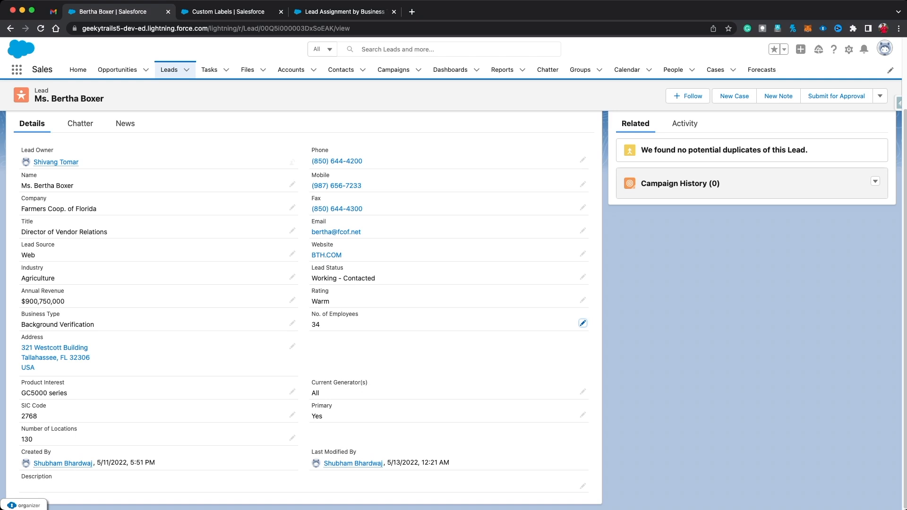
{"action": "scroll", "coordinate": [453, 302], "scroll_direction": "up", "scroll_amount": 4}
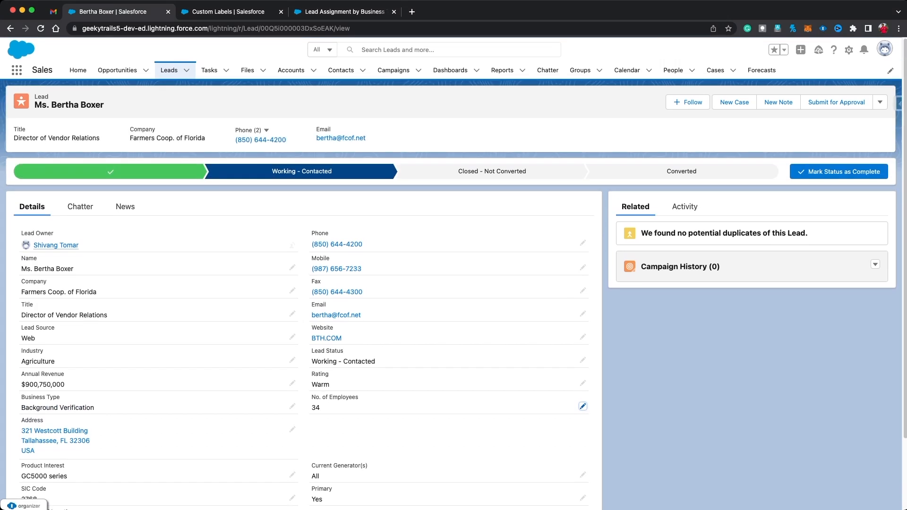
{"action": "left_click", "coordinate": [169, 70]}
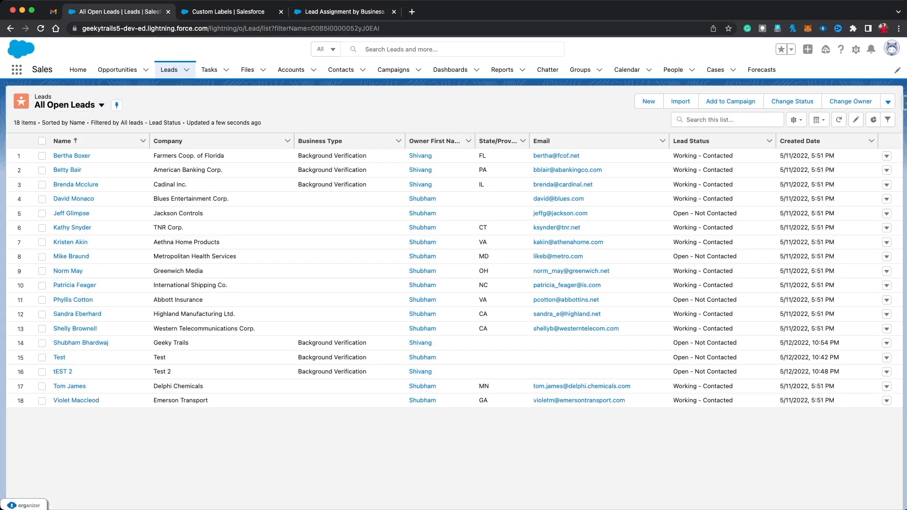
Step: Back in the flow, bring up the Start element's trigger configuration
{"action": "left_click", "coordinate": [344, 11]}
{"action": "left_click", "coordinate": [205, 140]}
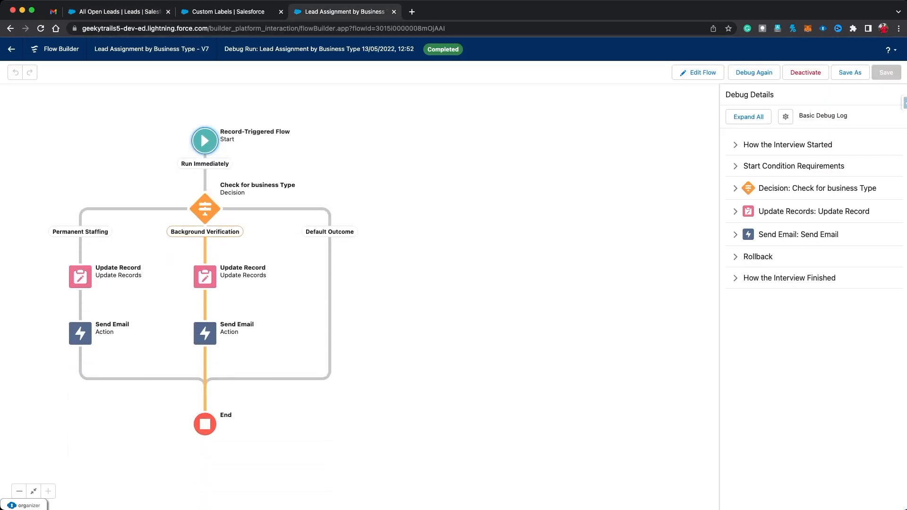
{"action": "left_click", "coordinate": [263, 193]}
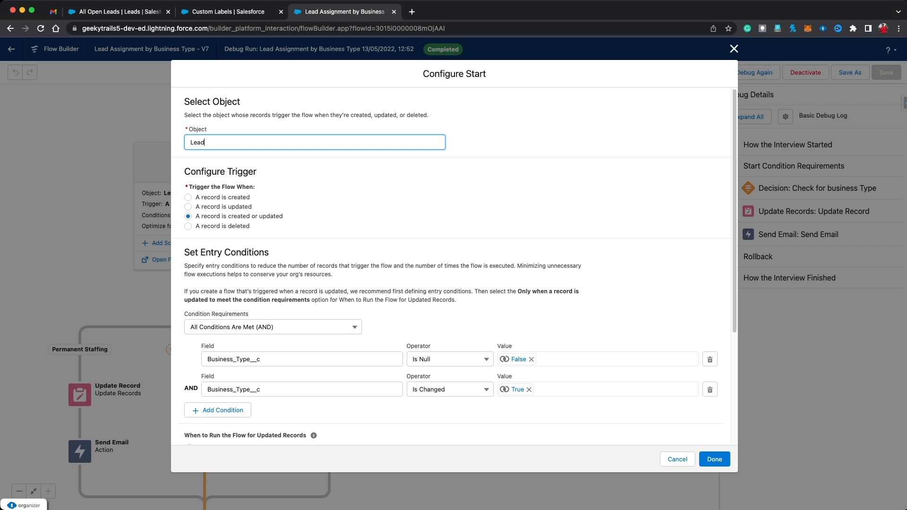
Step: Start a new lead, entering the lead's last name and company Geeky Trails
{"action": "left_click", "coordinate": [733, 48]}
{"action": "left_click", "coordinate": [119, 11]}
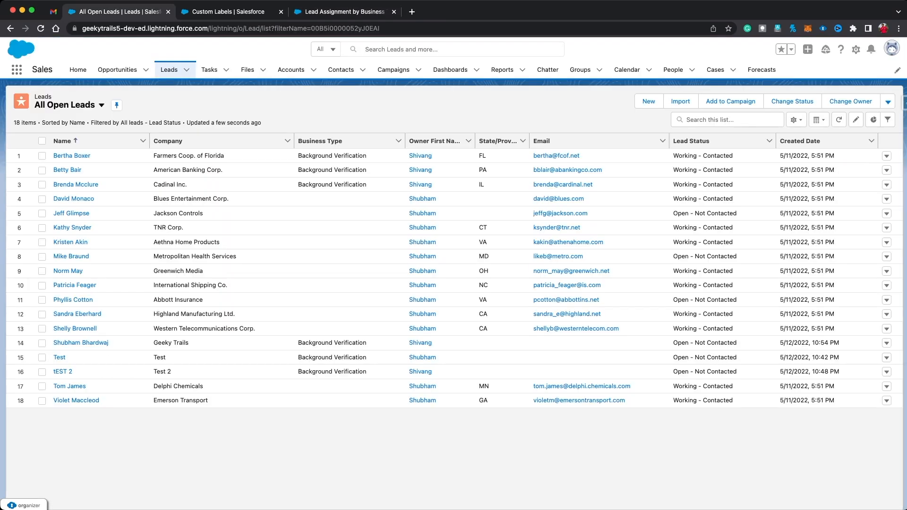
{"action": "left_click", "coordinate": [648, 101]}
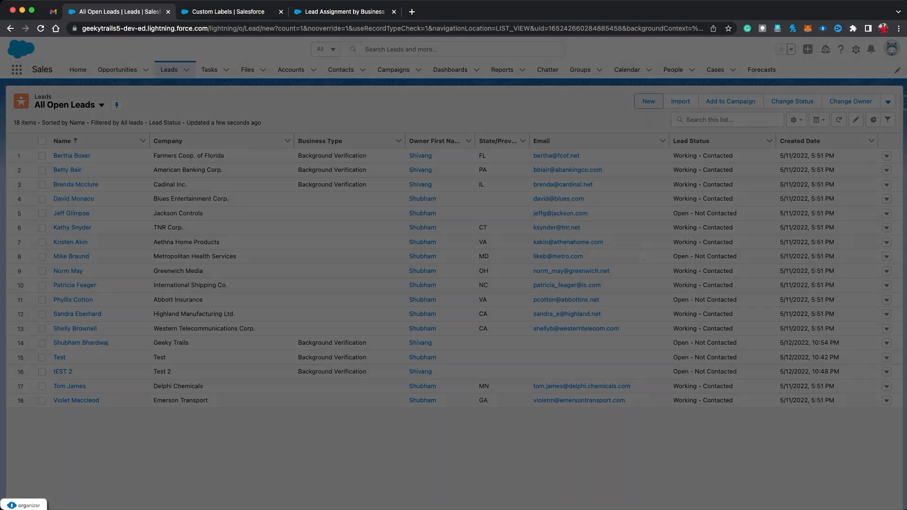
{"action": "left_click", "coordinate": [360, 224]}
{"action": "type", "text": "Shubham"}
{"action": "key", "text": "Tab"}
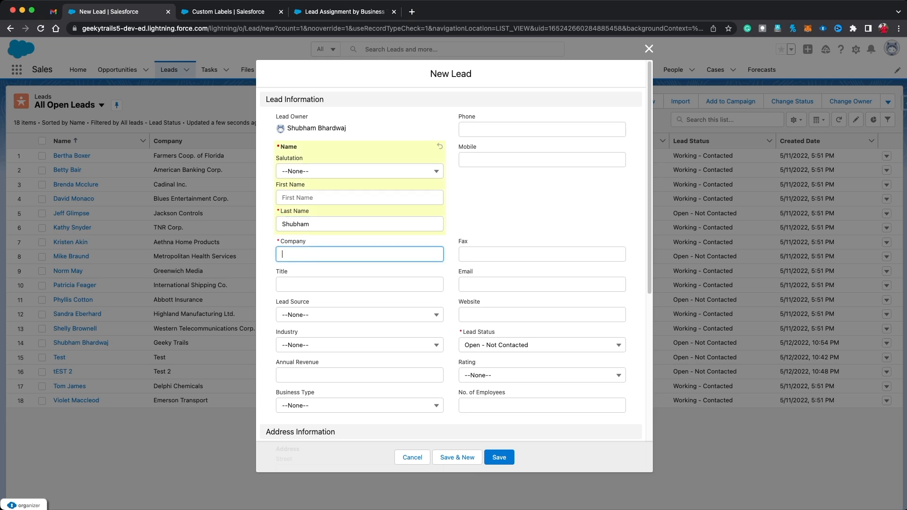
{"action": "type", "text": "Geeky Trails"}
Step: Set the lead's Business Type to Permanent Staffing and save it
{"action": "scroll", "coordinate": [451, 255], "scroll_direction": "down", "scroll_amount": 3}
{"action": "left_click", "coordinate": [359, 341]}
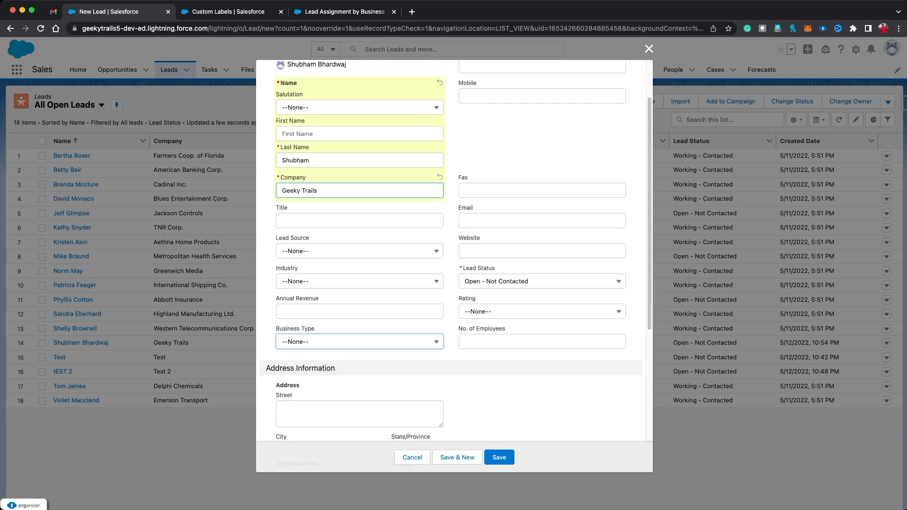
{"action": "left_click", "coordinate": [322, 375]}
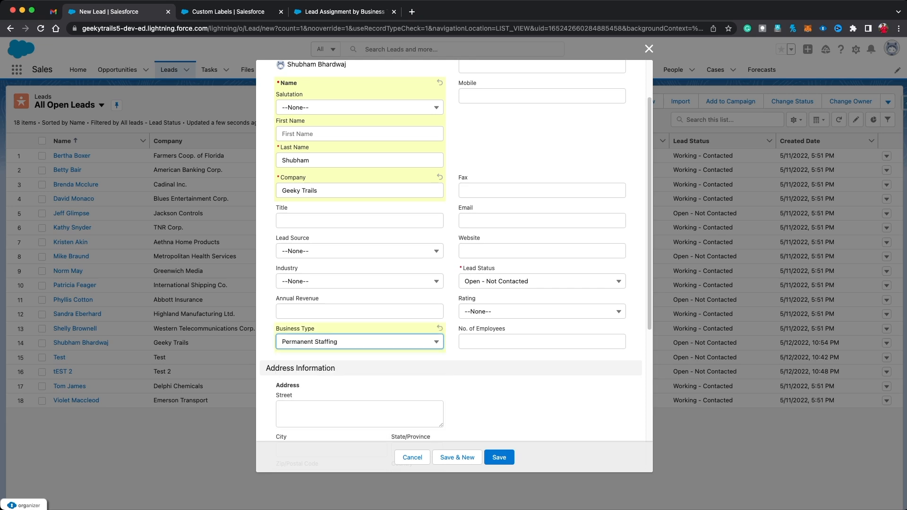
{"action": "left_click", "coordinate": [359, 342]}
{"action": "left_click", "coordinate": [510, 404]}
{"action": "left_click", "coordinate": [498, 457]}
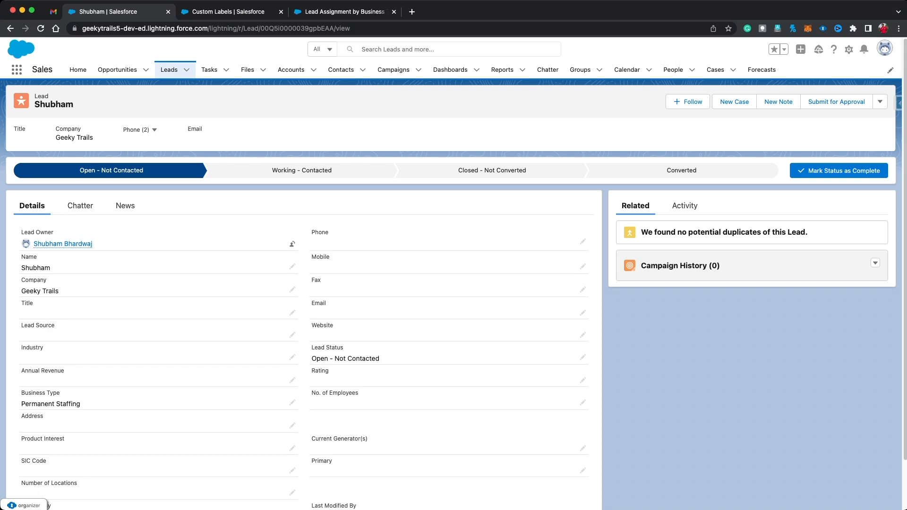
Step: Debug the flow as a Created record using the new Geeky Trails lead
{"action": "left_click", "coordinate": [340, 11]}
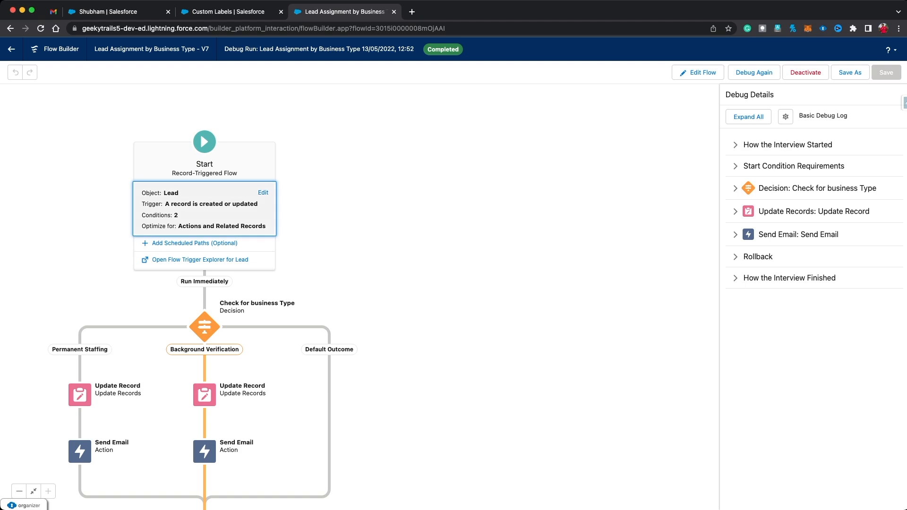
{"action": "left_click", "coordinate": [205, 209]}
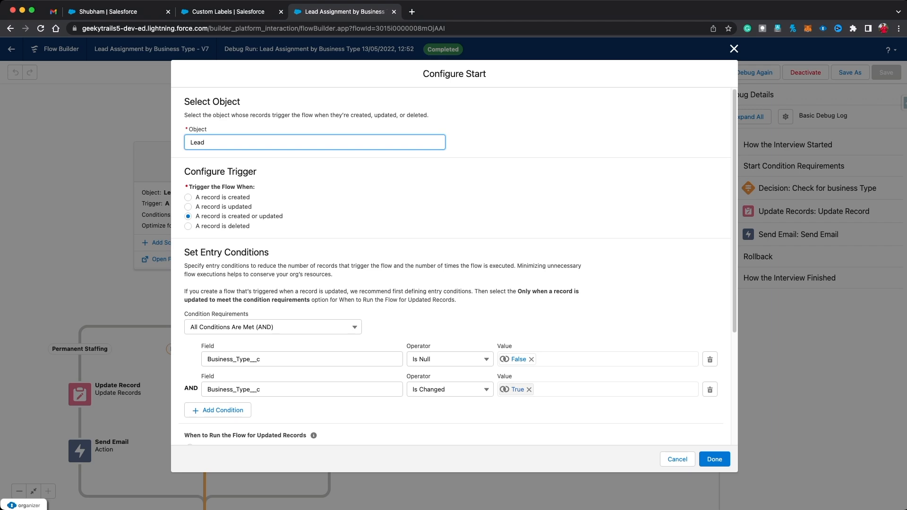
{"action": "left_click", "coordinate": [733, 48]}
{"action": "left_click", "coordinate": [754, 72]}
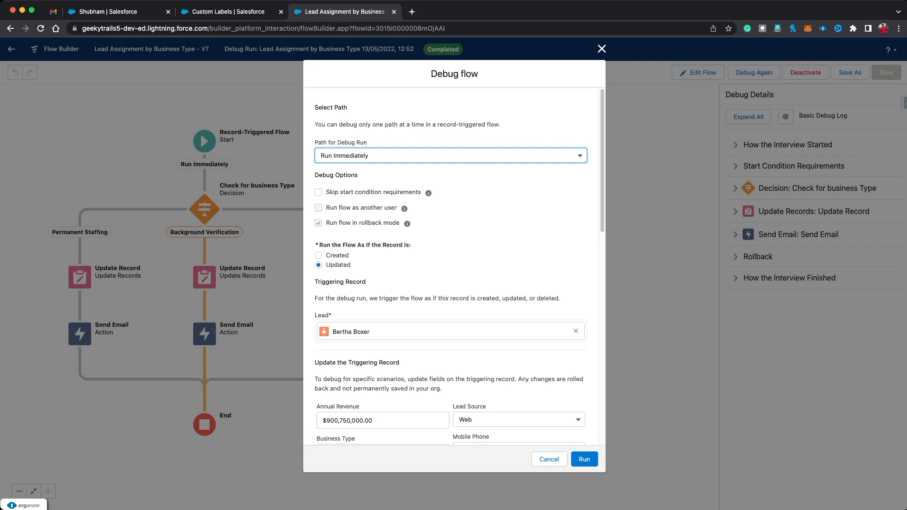
{"action": "left_click", "coordinate": [319, 255]}
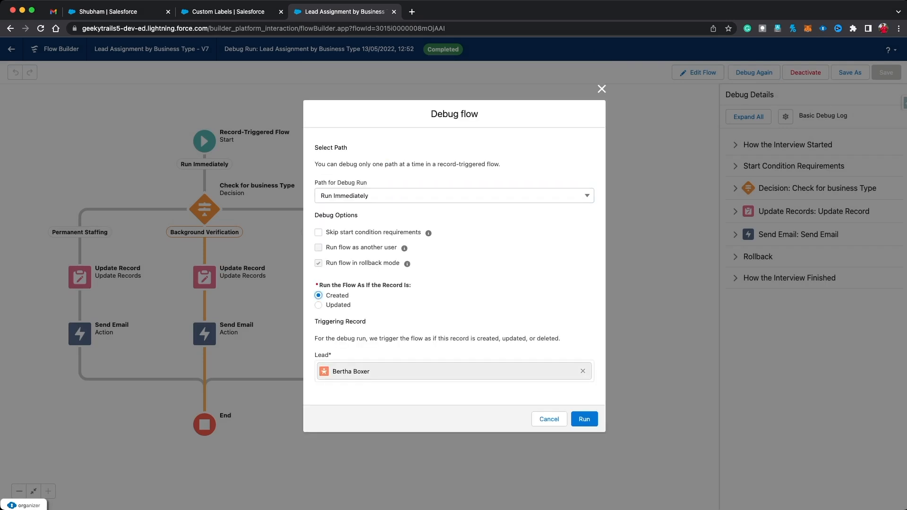
{"action": "left_click", "coordinate": [386, 372]}
{"action": "left_click", "coordinate": [582, 371]}
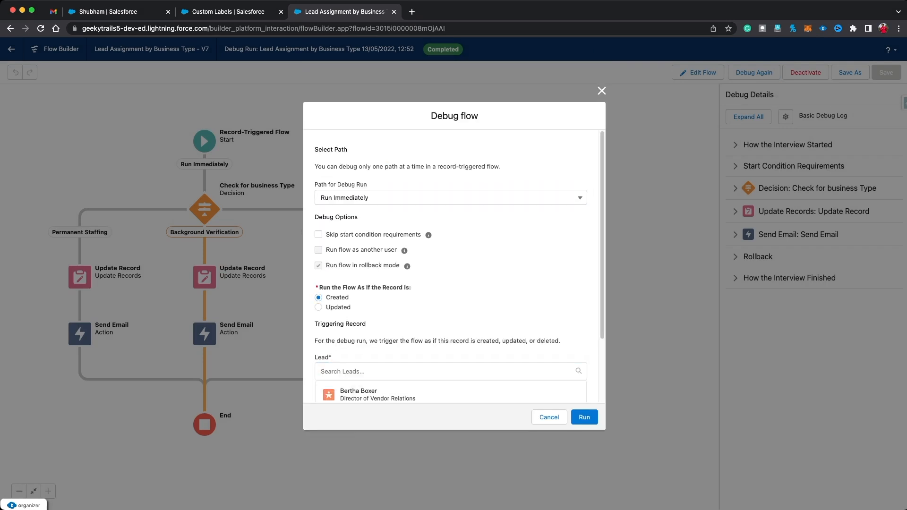
{"action": "scroll", "coordinate": [472, 373], "scroll_direction": "down", "scroll_amount": 2}
{"action": "left_click", "coordinate": [359, 343]}
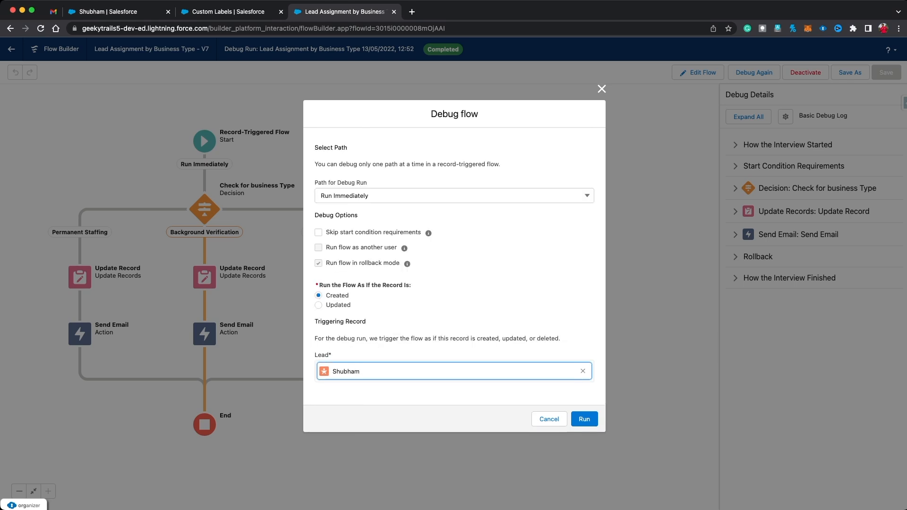
{"action": "left_click", "coordinate": [585, 419]}
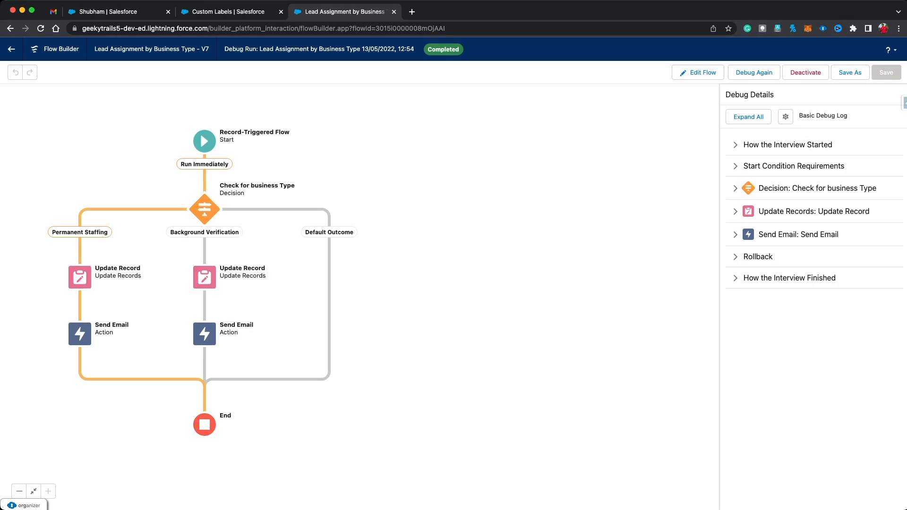
Step: Check the new lead's record, then reopen the flow's Start trigger configuration
{"action": "key", "text": "ctrl+shift+Tab"}
{"action": "key", "text": "ctrl+shift+Tab"}
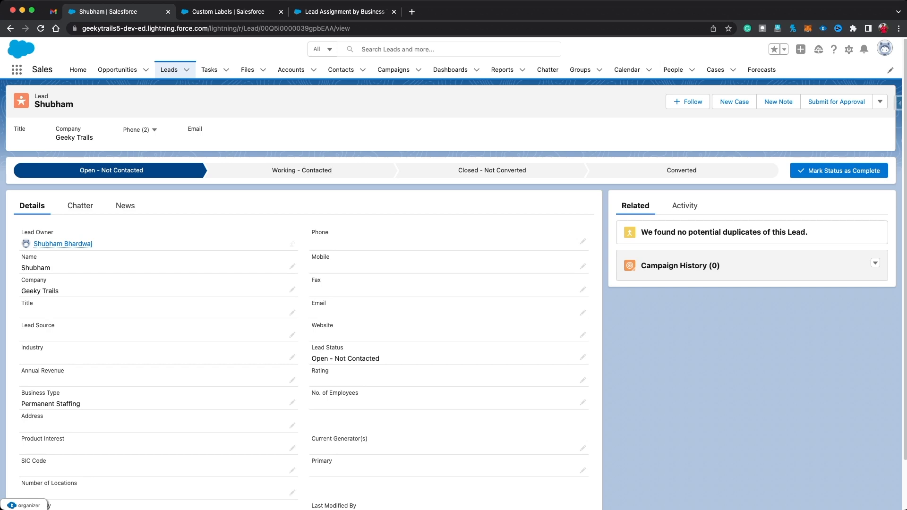
{"action": "key", "text": "ctrl+Tab"}
{"action": "key", "text": "ctrl+Tab"}
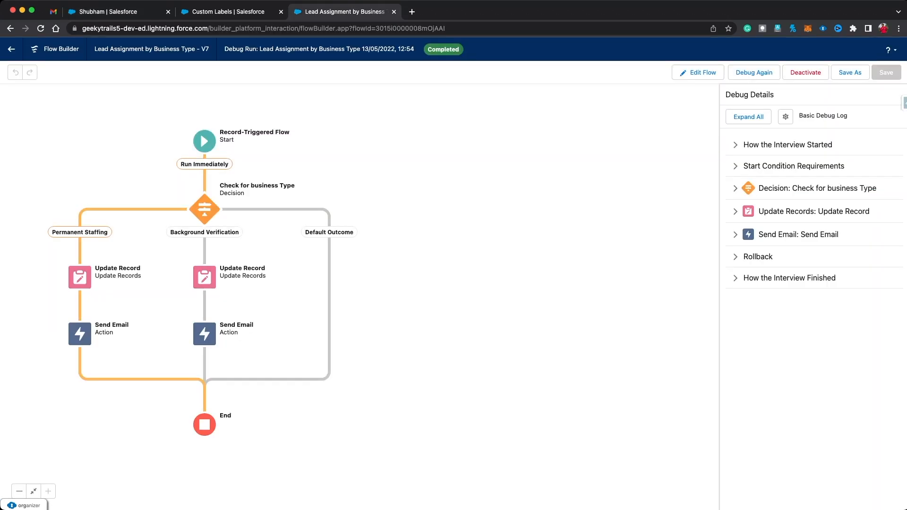
{"action": "left_click", "coordinate": [205, 141]}
{"action": "left_click", "coordinate": [264, 192]}
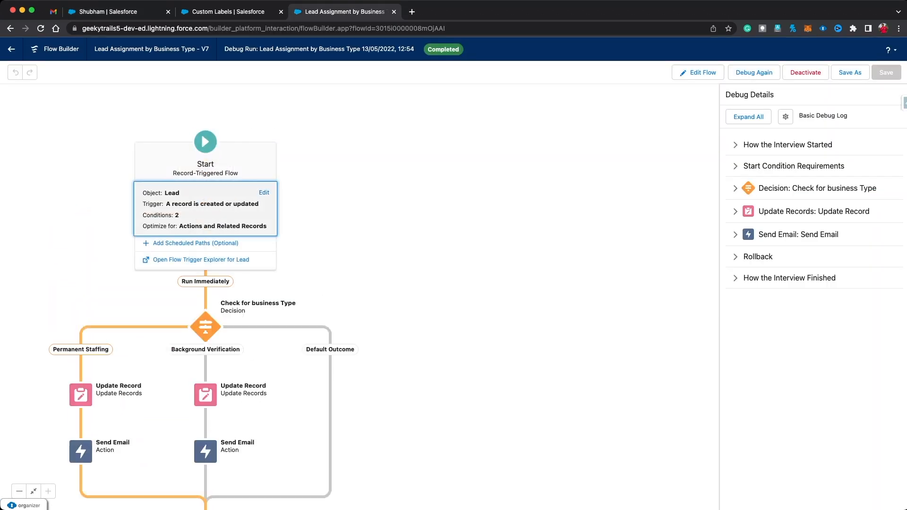
Step: Remove the Is Changed condition, keeping Business_Type__c Is Null False, then save and activate version 8
{"action": "scroll", "coordinate": [453, 265], "scroll_direction": "down", "scroll_amount": 3}
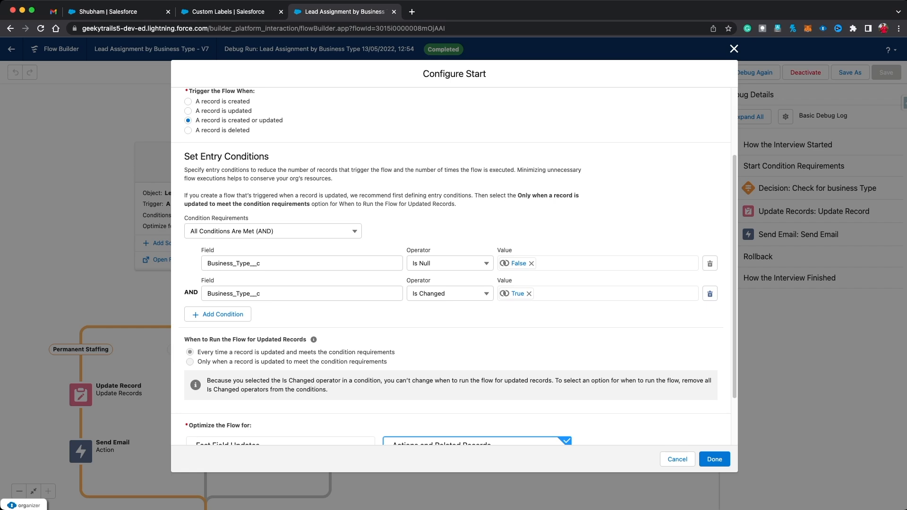
{"action": "left_click", "coordinate": [710, 293]}
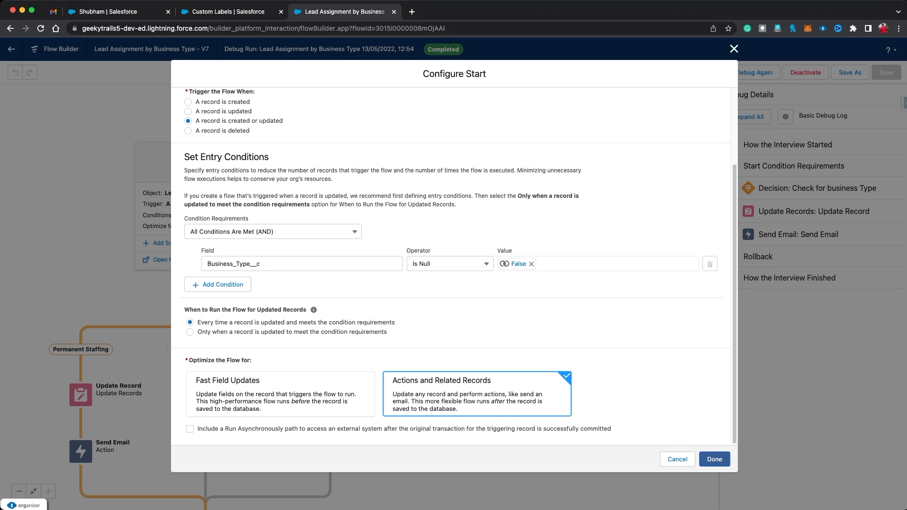
{"action": "left_click", "coordinate": [714, 459]}
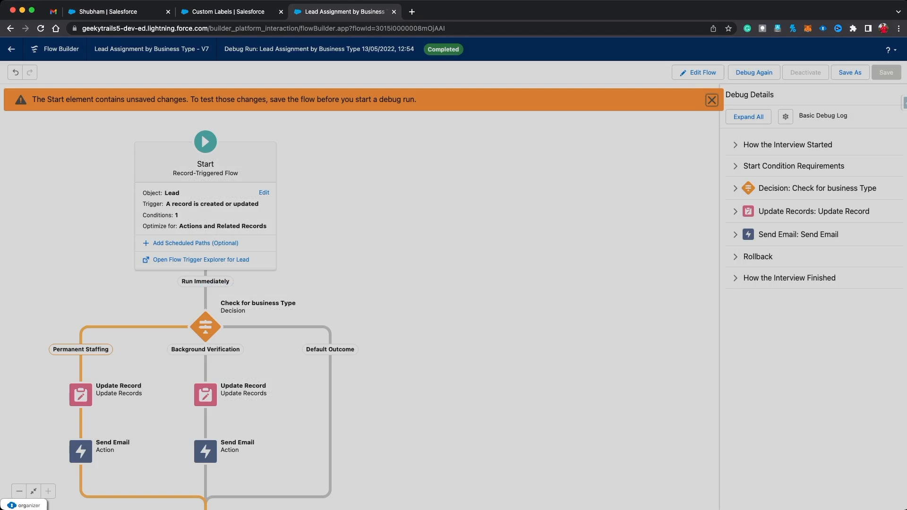
{"action": "left_click", "coordinate": [849, 72]}
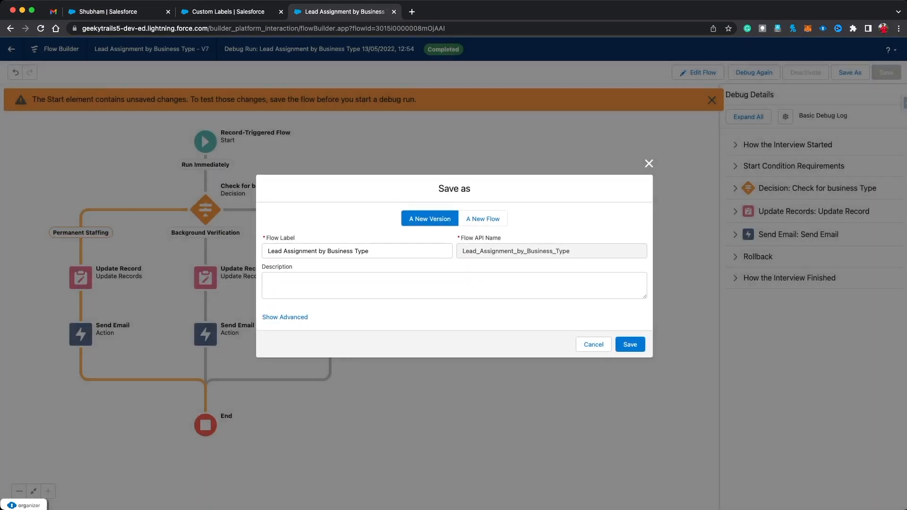
{"action": "left_click", "coordinate": [630, 344]}
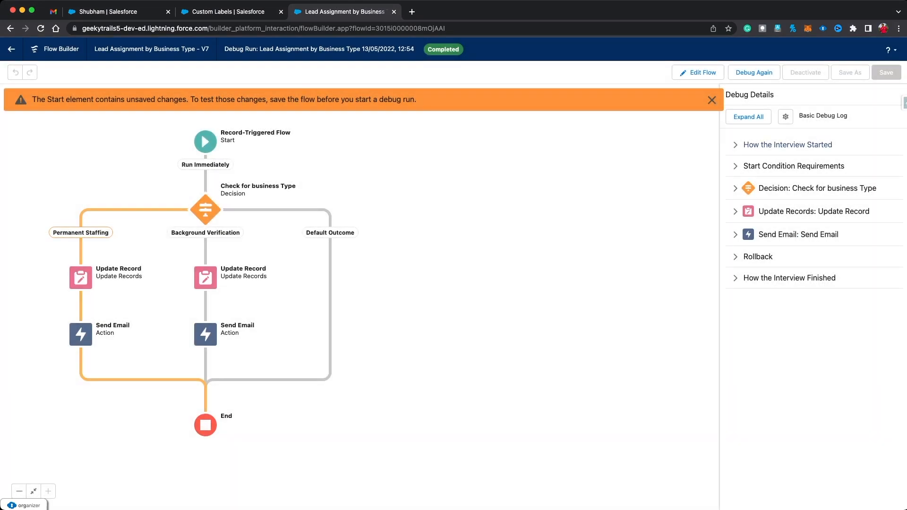
{"action": "left_click", "coordinate": [809, 72]}
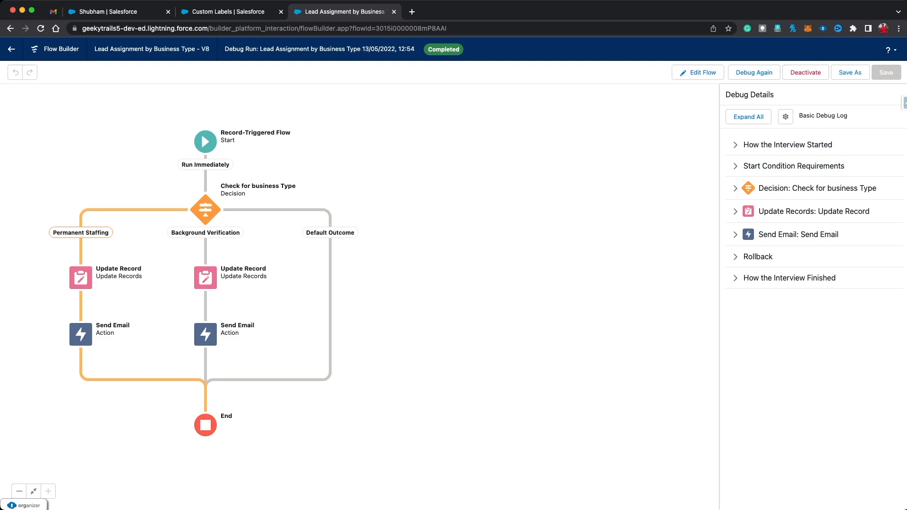
{"action": "left_click", "coordinate": [108, 12]}
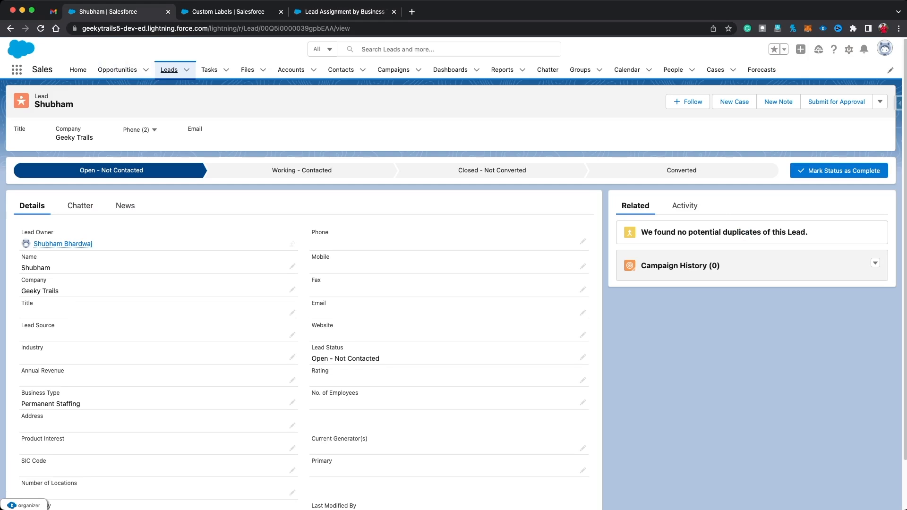
Step: Start a new lead with the contact's first and last name and company Test
{"action": "left_click", "coordinate": [169, 70]}
{"action": "left_click", "coordinate": [648, 102]}
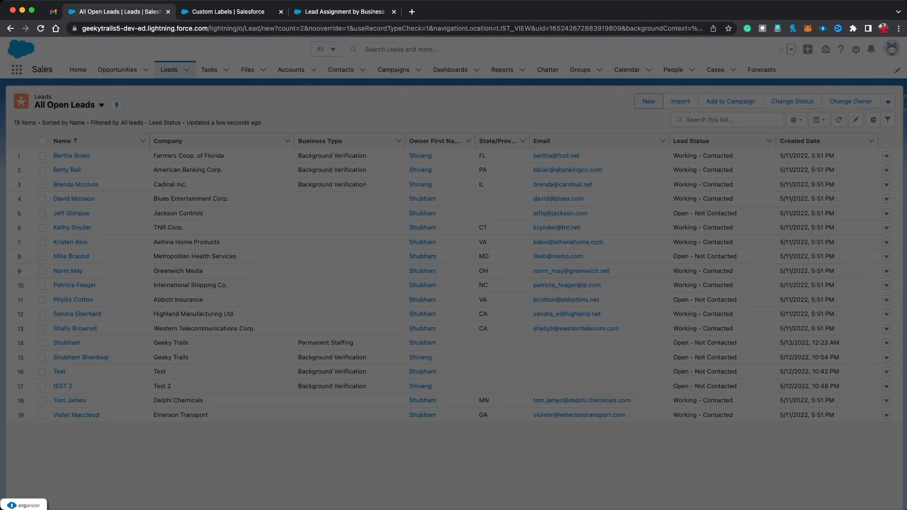
{"action": "left_click", "coordinate": [359, 224]}
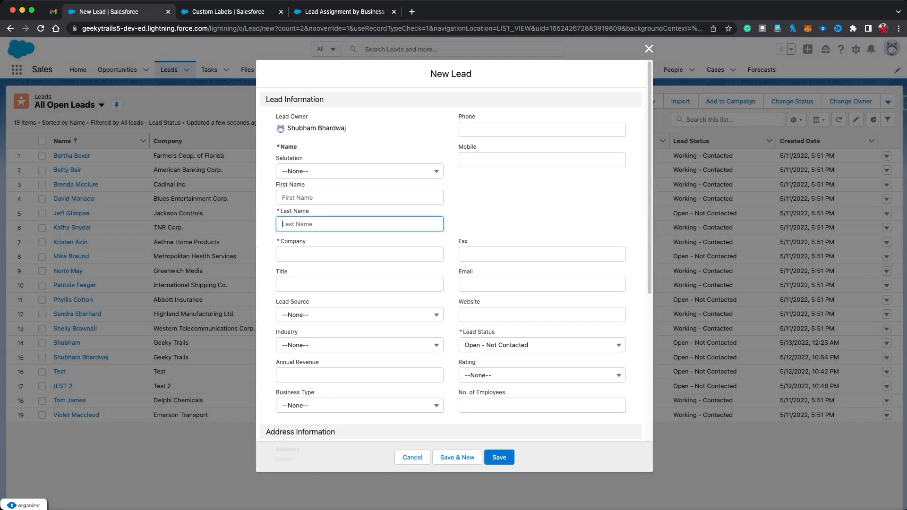
{"action": "left_click", "coordinate": [359, 197]}
{"action": "key", "text": "Tab"}
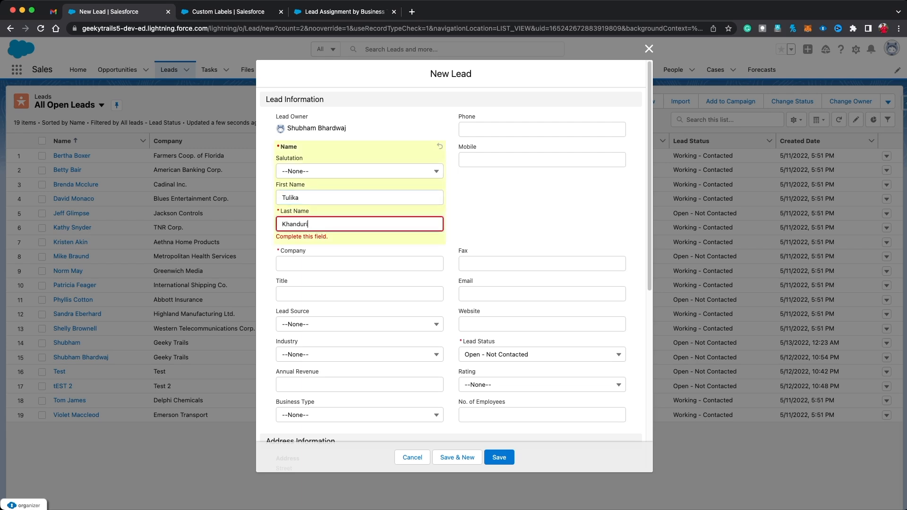
{"action": "key", "text": "Tab"}
{"action": "type", "text": "6"}
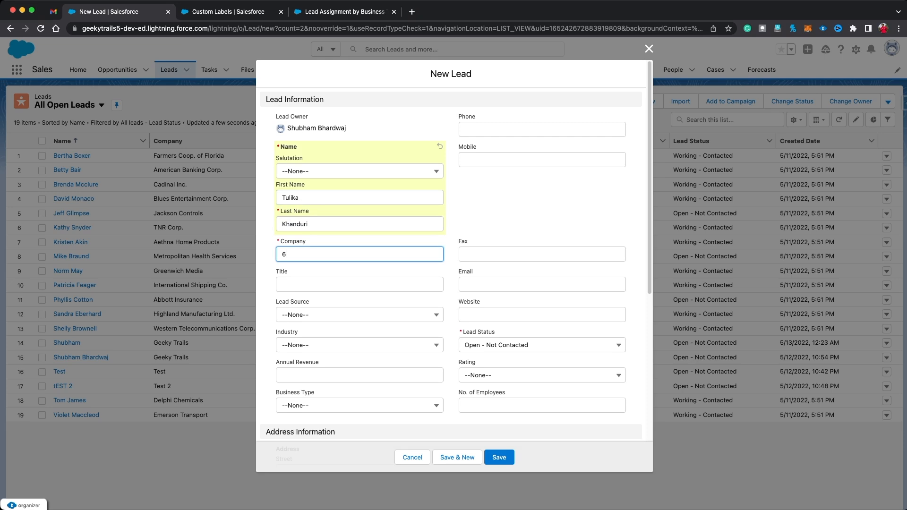
{"action": "type", "text": "est"}
Step: Set Business Type to Background Verification, save the lead, and switch to Gmail
{"action": "scroll", "coordinate": [454, 255], "scroll_direction": "down", "scroll_amount": 2}
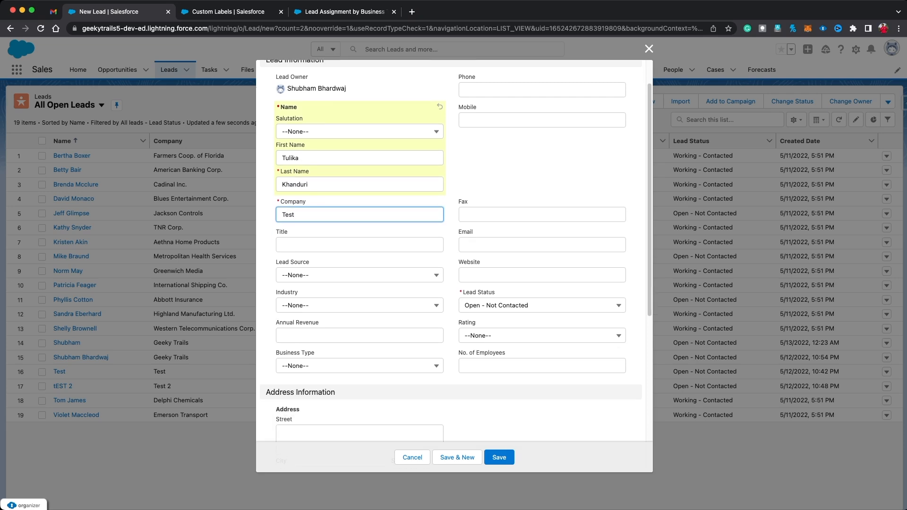
{"action": "left_click", "coordinate": [359, 365]}
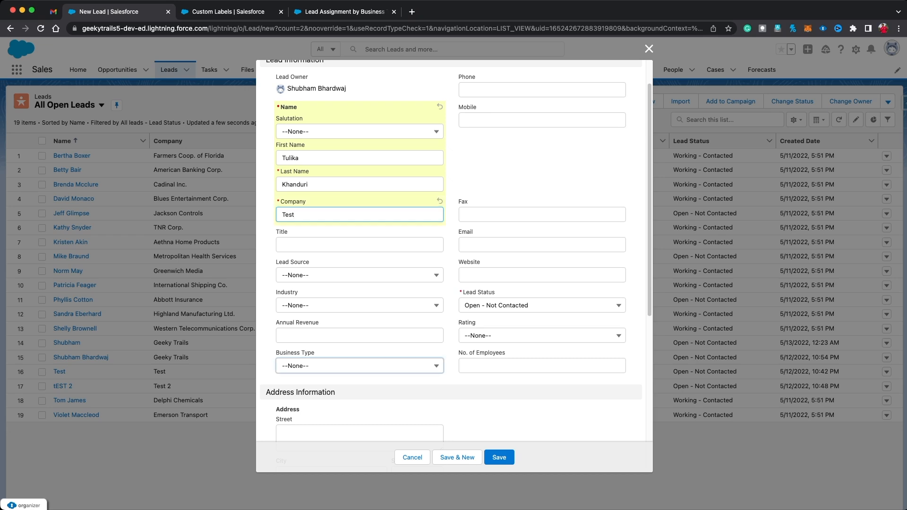
{"action": "left_click", "coordinate": [322, 415]}
{"action": "left_click", "coordinate": [501, 412]}
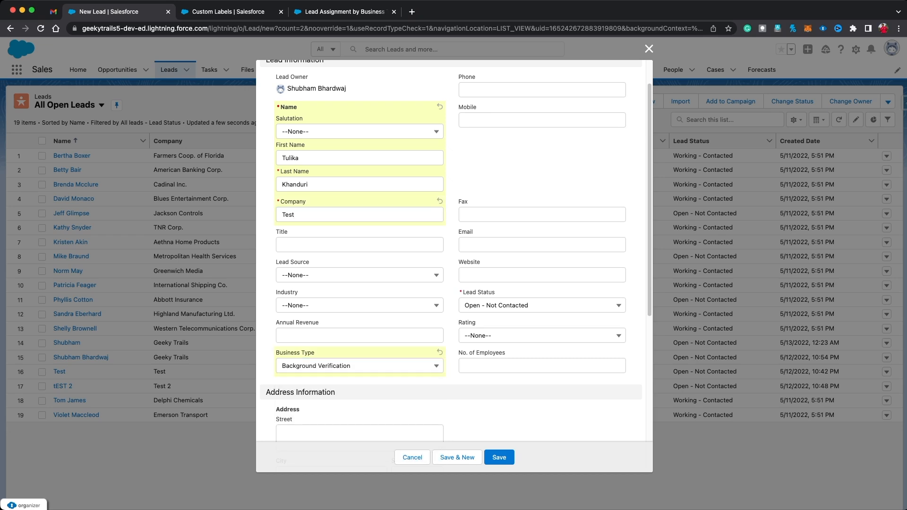
{"action": "scroll", "coordinate": [501, 412], "scroll_direction": "down", "scroll_amount": 1}
{"action": "left_click", "coordinate": [499, 457]}
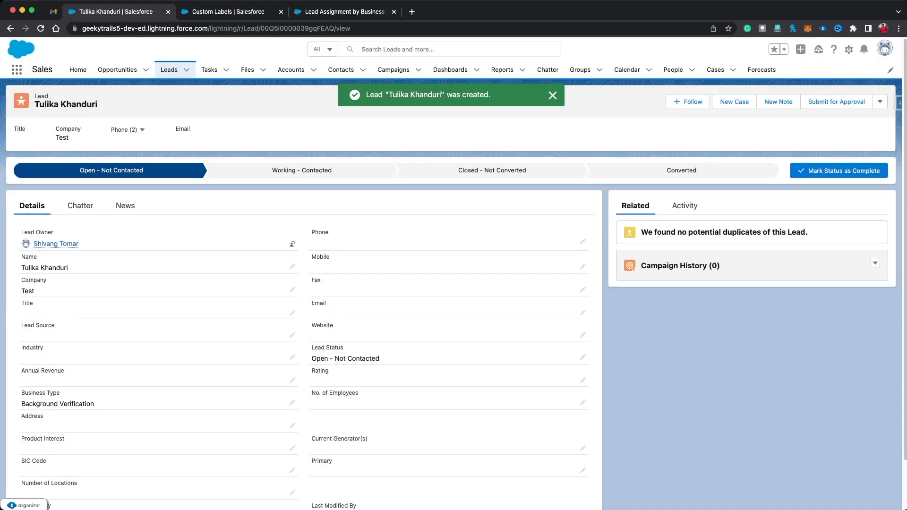
{"action": "mouse_move", "coordinate": [56, 243]}
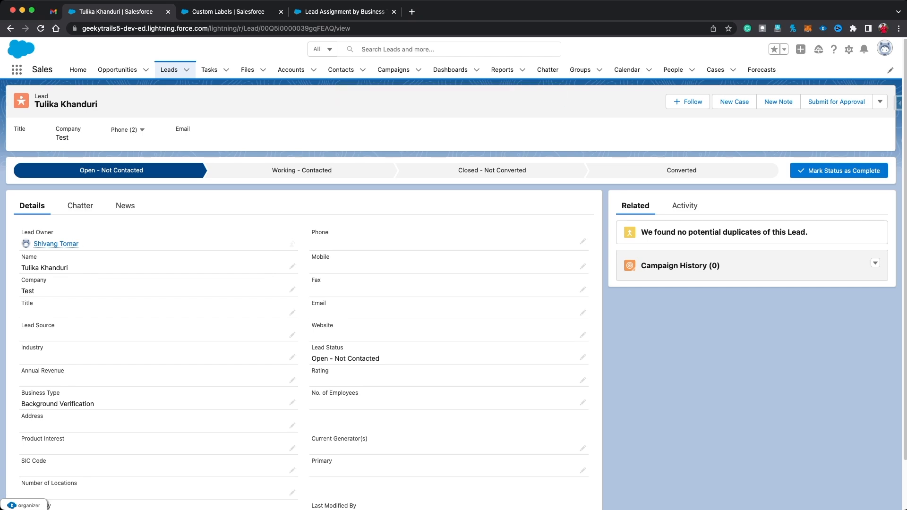
{"action": "left_click", "coordinate": [54, 11]}
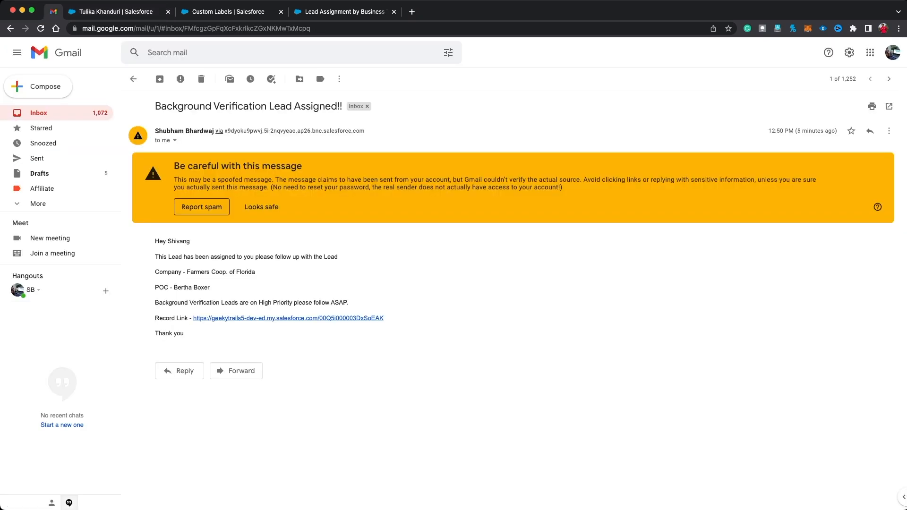
Step: Open the newest 'Background Verification Lead Assigned!!' email and follow its Record Link to the lead
{"action": "left_click", "coordinate": [133, 79]}
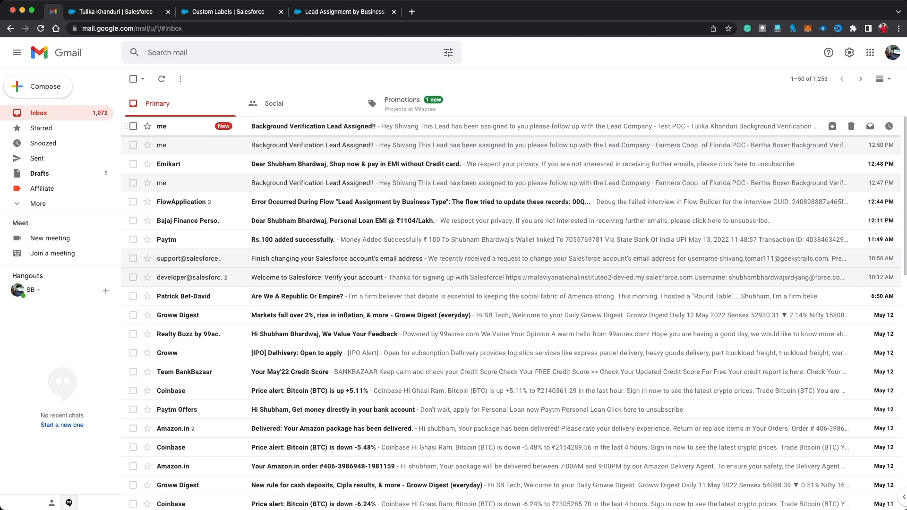
{"action": "left_click", "coordinate": [425, 126]}
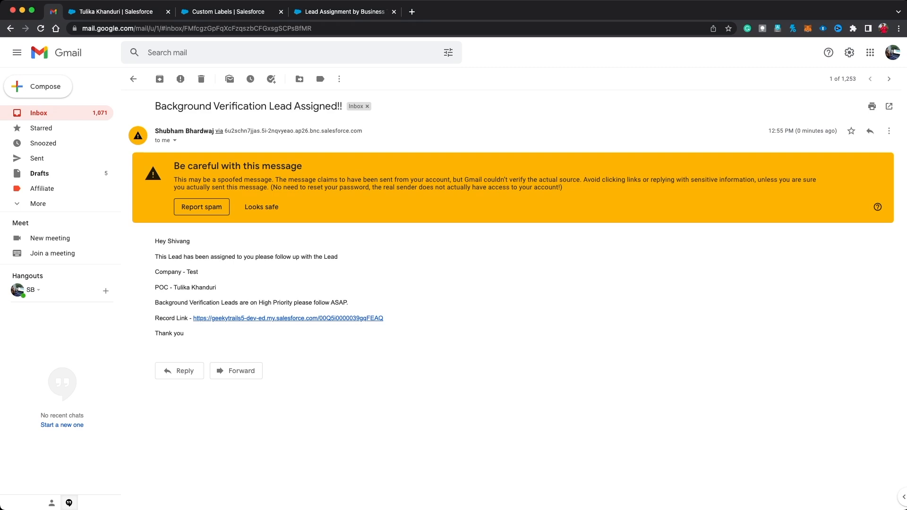
{"action": "left_click", "coordinate": [288, 318]}
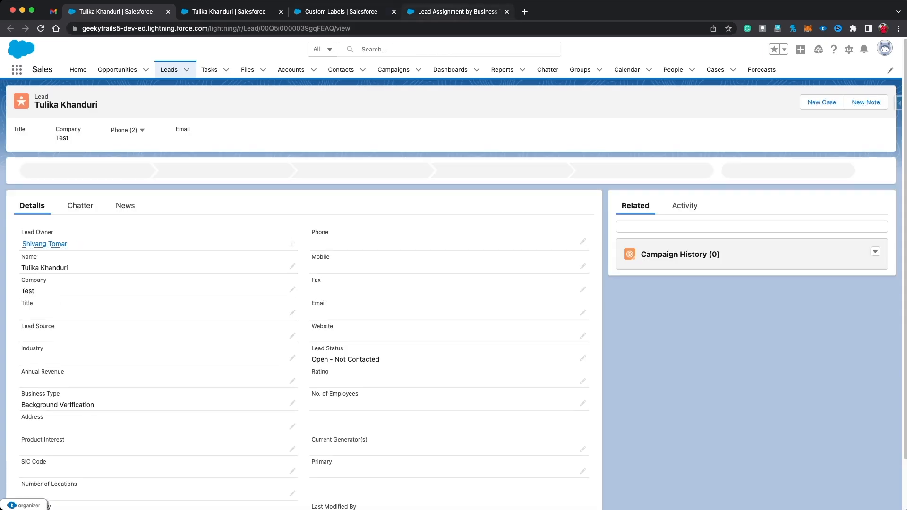
Step: Open Configure Start for the Lead Assignment by Business Type flow's Start element
{"action": "left_click", "coordinate": [457, 11]}
{"action": "left_click", "coordinate": [206, 141]}
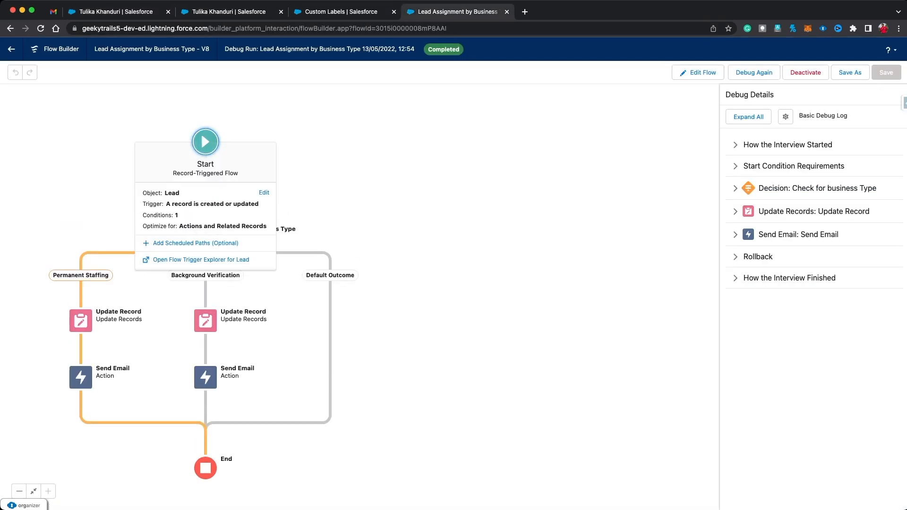
{"action": "left_click", "coordinate": [264, 192]}
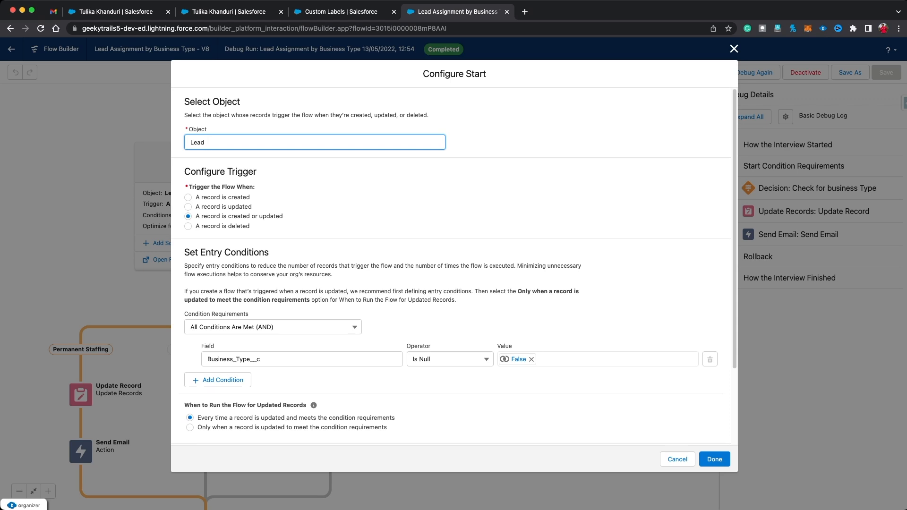
Step: Close Configure Start unchanged, switch from debug to Edit Flow, and begin a New Resource
{"action": "left_click", "coordinate": [734, 49]}
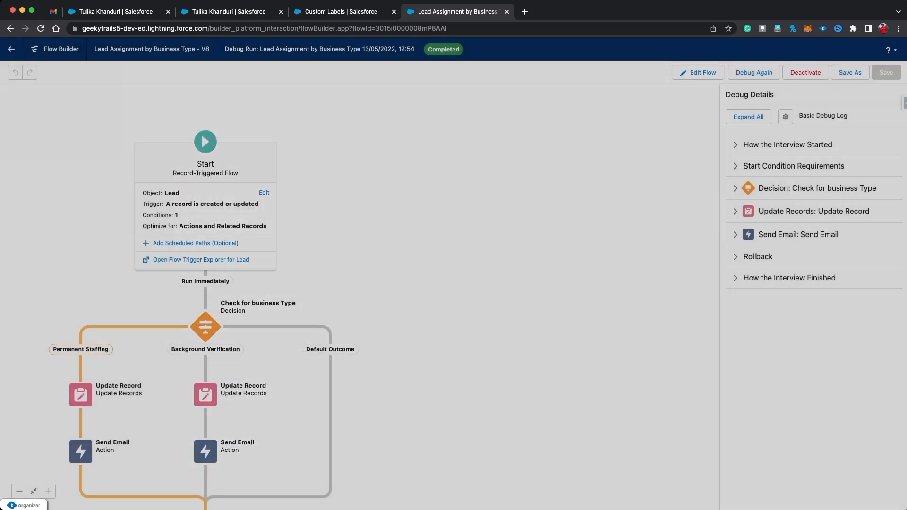
{"action": "left_click", "coordinate": [697, 72]}
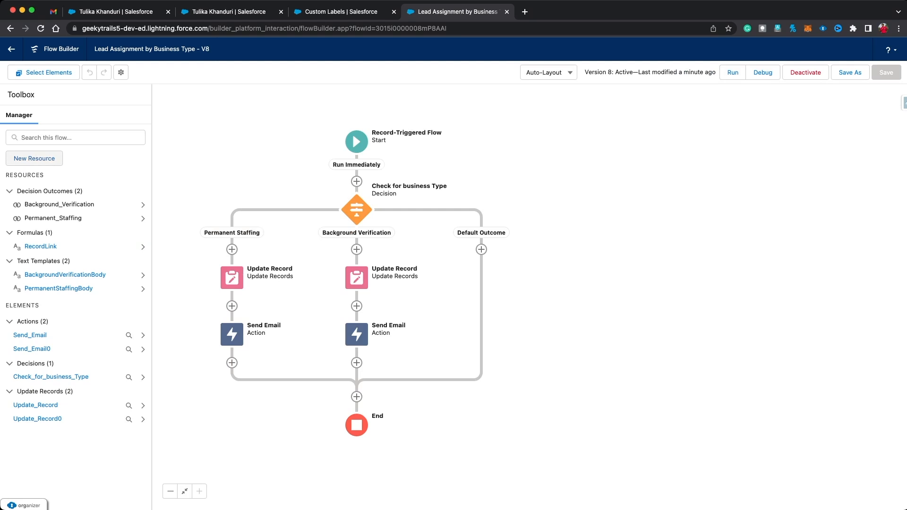
{"action": "left_click", "coordinate": [34, 158]}
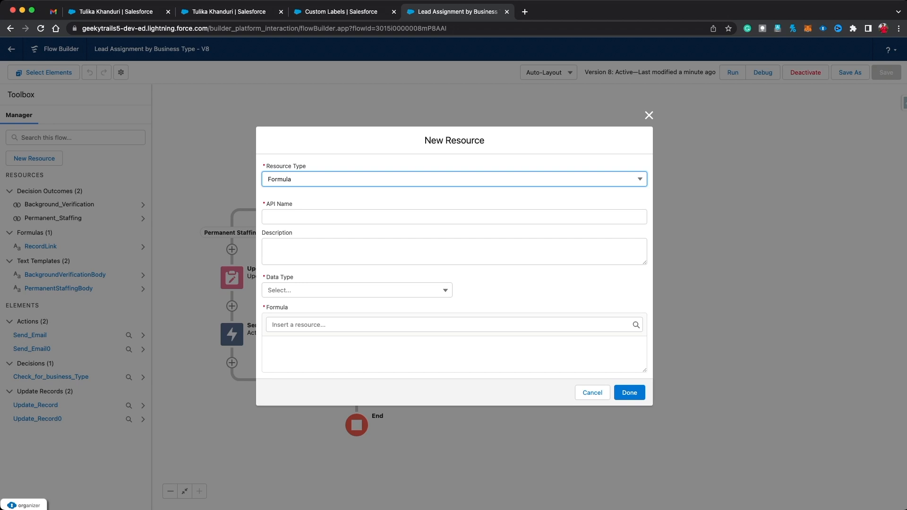
Step: Name the new formula resource 'Run' with data type Boolean
{"action": "left_click", "coordinate": [284, 217]}
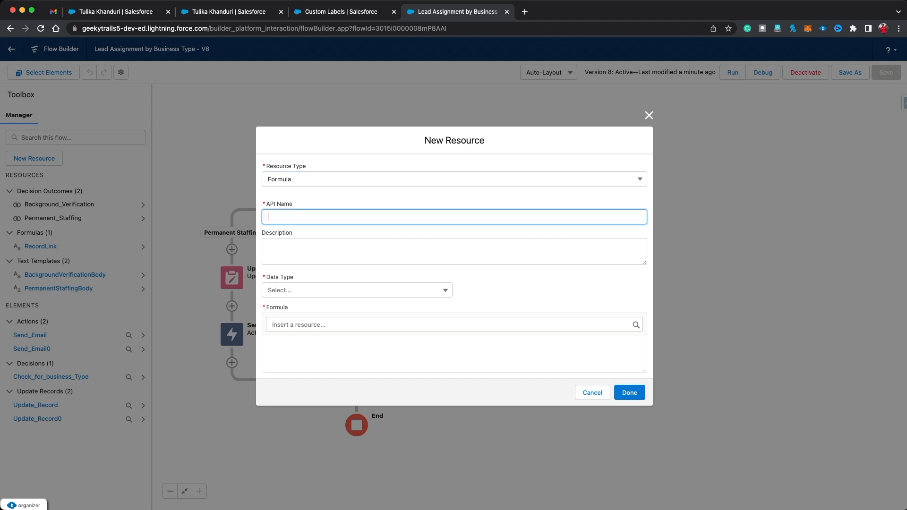
{"action": "type", "text": "Run"}
{"action": "left_click", "coordinate": [330, 290]}
{"action": "left_click", "coordinate": [303, 357]}
Step: Begin the formula OR(ISNEW(),ISCHANGED( and insert the $Record global variable
{"action": "left_click", "coordinate": [312, 353]}
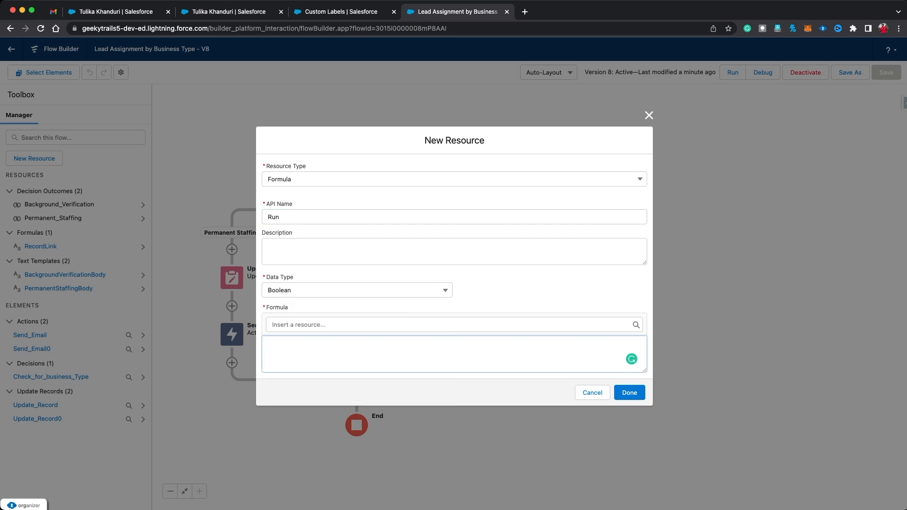
{"action": "type", "text": "OR"}
{"action": "type", "text": "()"}
{"action": "type", "text": "I"}
{"action": "type", "text": "SNEW"}
{"action": "type", "text": "()"}
{"action": "type", "text": ","}
{"action": "type", "text": "ISCHANGED"}
{"action": "type", "text": "("}
{"action": "left_click", "coordinate": [342, 325]}
{"action": "type", "text": "RECORD"}
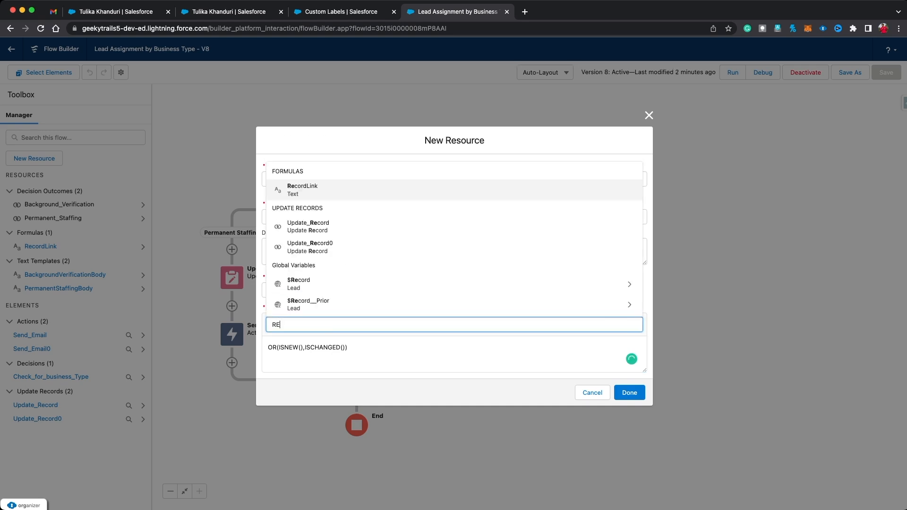
{"action": "key", "text": "Up"}
{"action": "key", "text": "Up"}
{"action": "key", "text": "Return"}
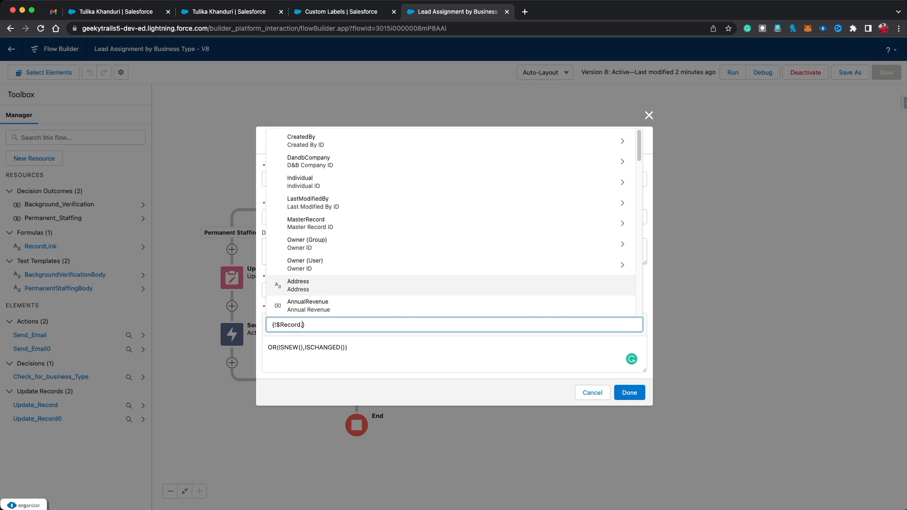
Step: Insert Business_Type__c to complete the formula and save the Run resource
{"action": "type", "text": "BUSINES"}
{"action": "key", "text": "BackSpace"}
{"action": "key", "text": "BackSpace"}
{"action": "key", "text": "BackSpace"}
{"action": "key", "text": "BackSpace"}
{"action": "key", "text": "BackSpace"}
{"action": "key", "text": "BackSpace"}
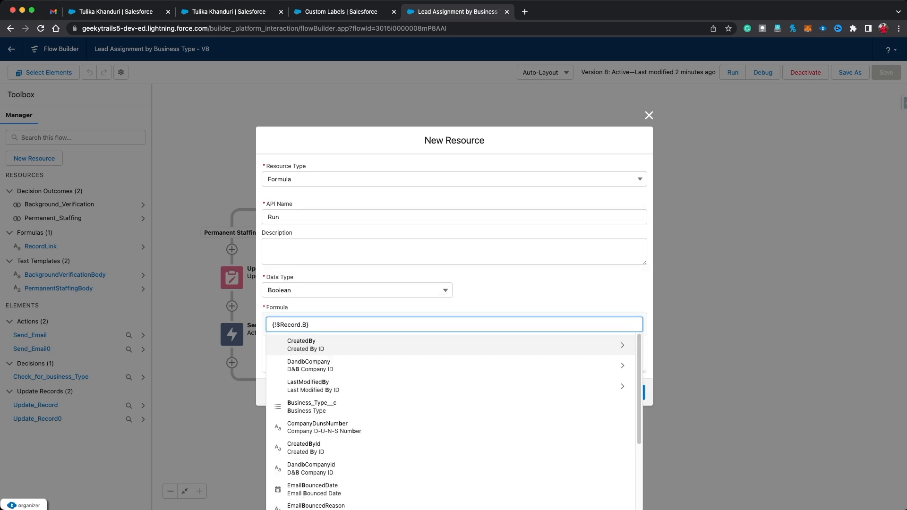
{"action": "type", "text": "USIN"}
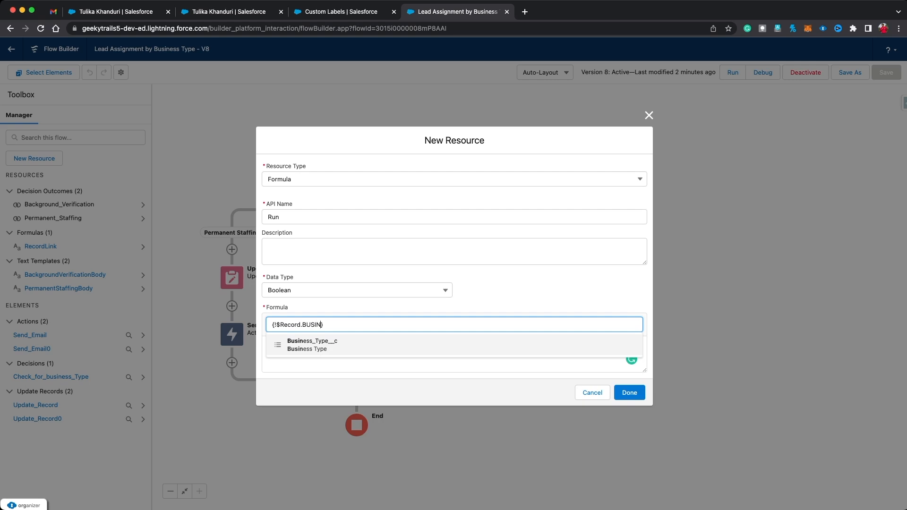
{"action": "key", "text": "Return"}
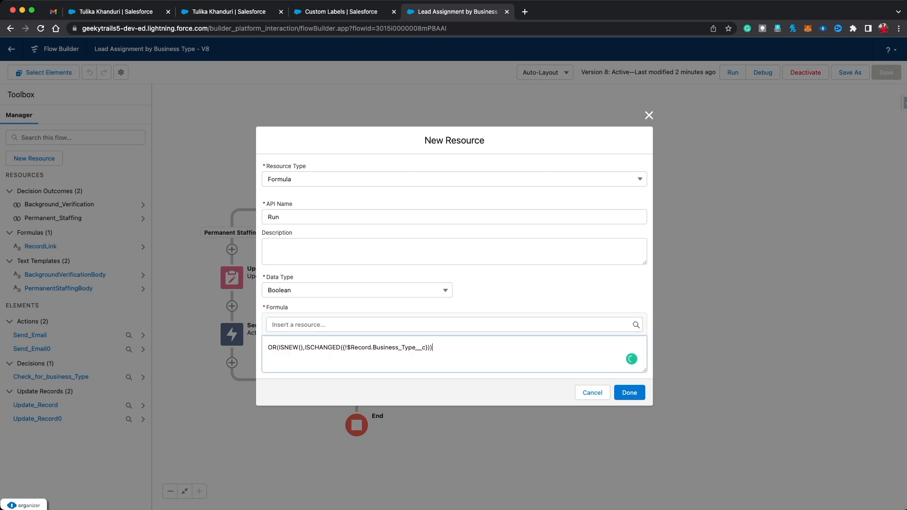
{"action": "mouse_move", "coordinate": [432, 347]}
{"action": "left_mouse_down"}
{"action": "mouse_move", "coordinate": [268, 347]}
{"action": "mouse_move", "coordinate": [430, 347]}
{"action": "left_mouse_up"}
{"action": "left_click", "coordinate": [432, 347]}
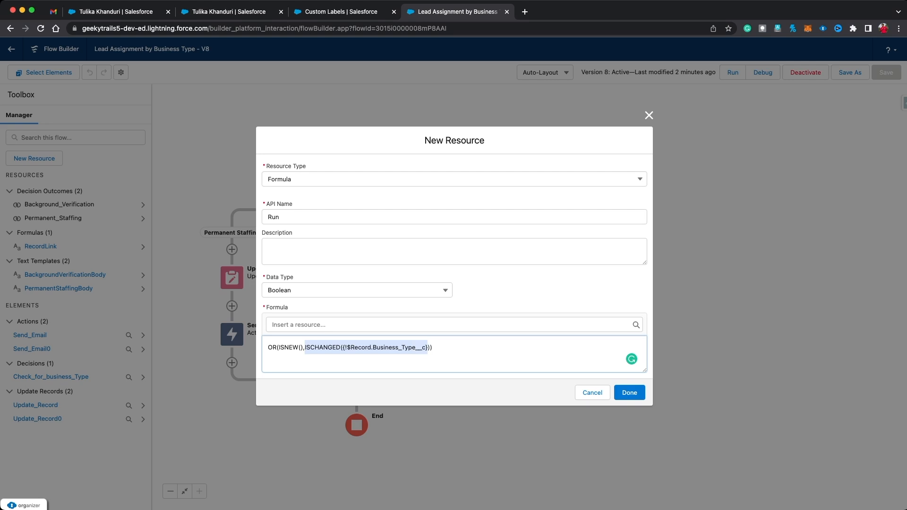
{"action": "left_click", "coordinate": [433, 348]}
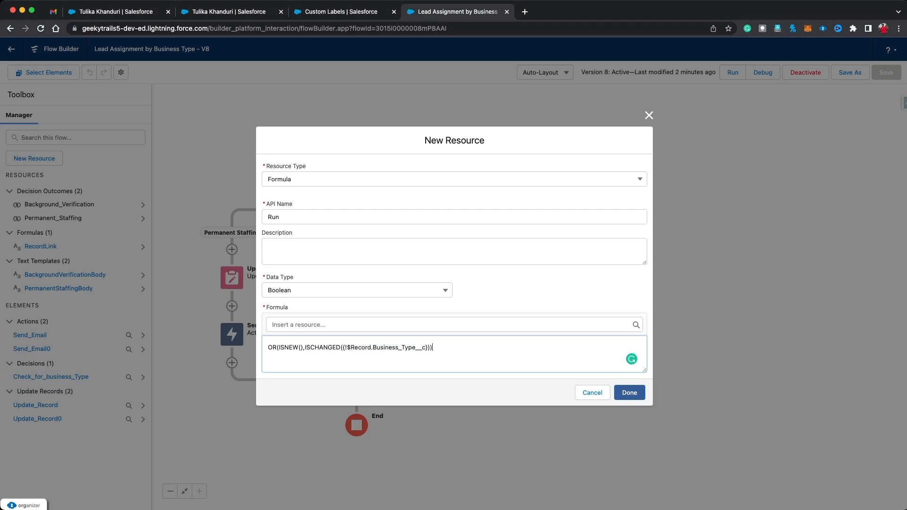
{"action": "left_click", "coordinate": [629, 393]}
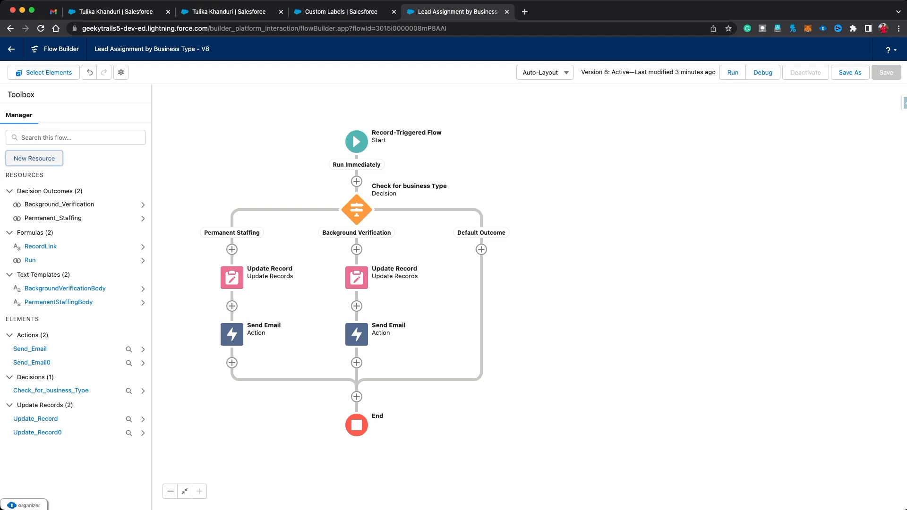
{"action": "left_click", "coordinate": [356, 141]}
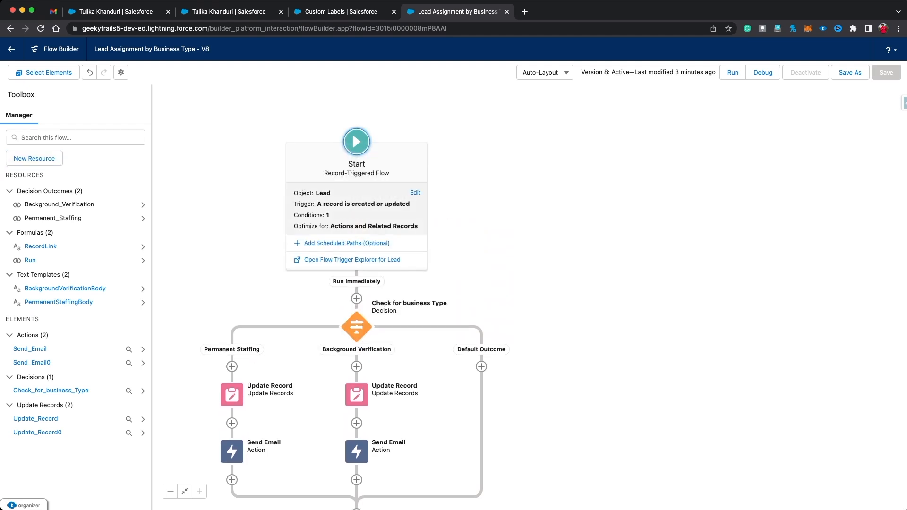
{"action": "left_click", "coordinate": [415, 191]}
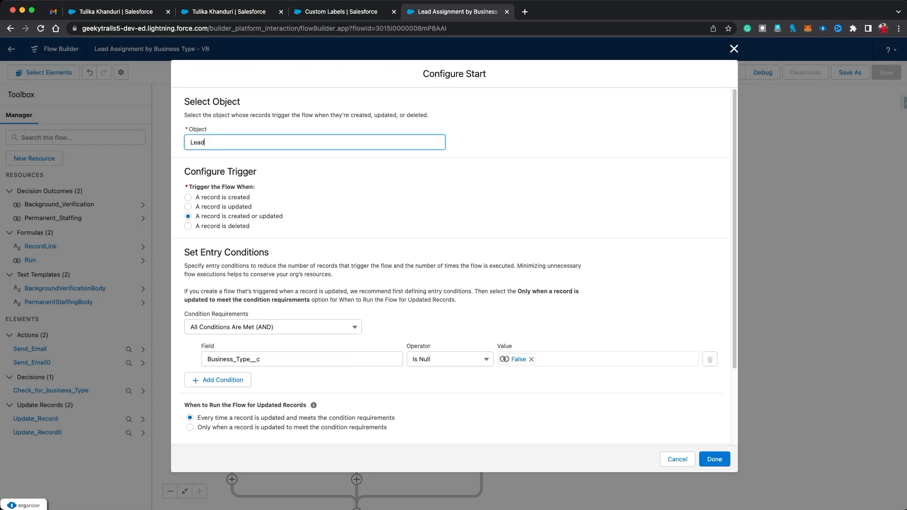
{"action": "left_click", "coordinate": [217, 380]}
{"action": "left_click", "coordinate": [246, 389]}
{"action": "type", "text": "RUN"}
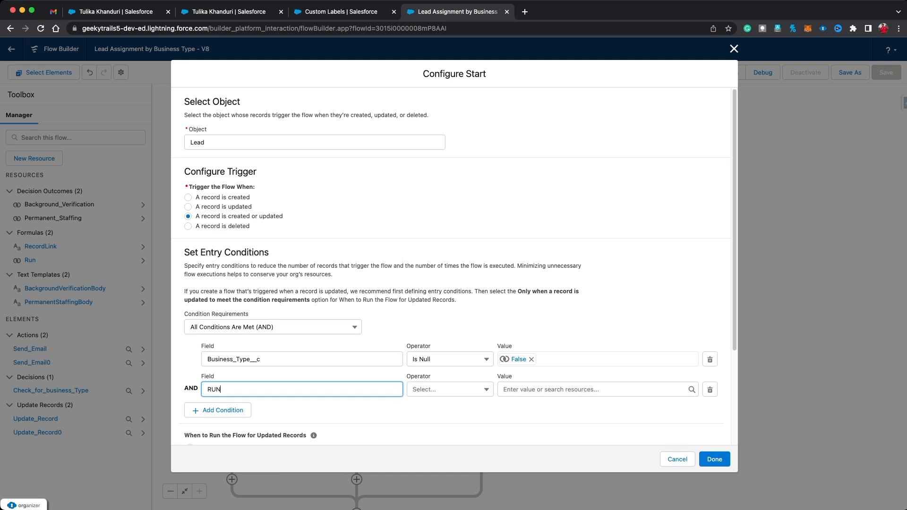
{"action": "key", "text": "BackSpace"}
{"action": "key", "text": "BackSpace"}
{"action": "key", "text": "BackSpace"}
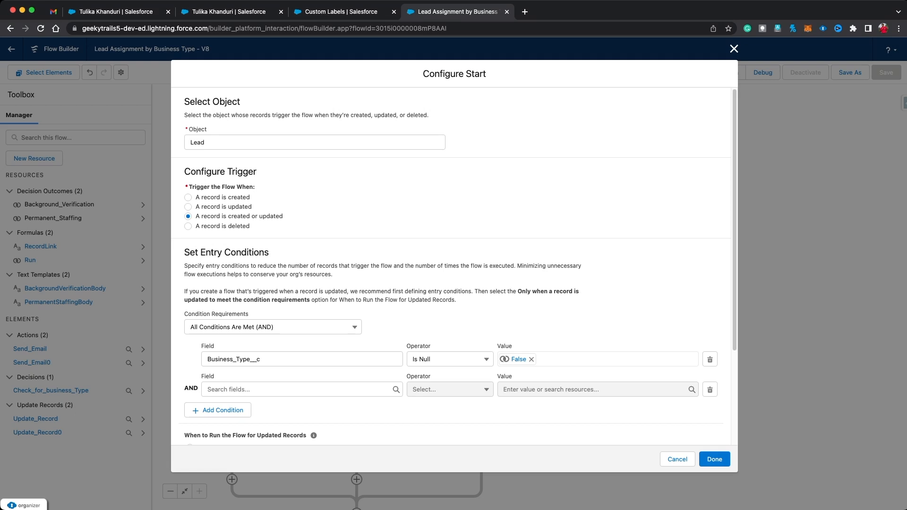
Step: Create a new Record-Triggered Flow from Setup's Flows page
{"action": "left_click", "coordinate": [524, 11]}
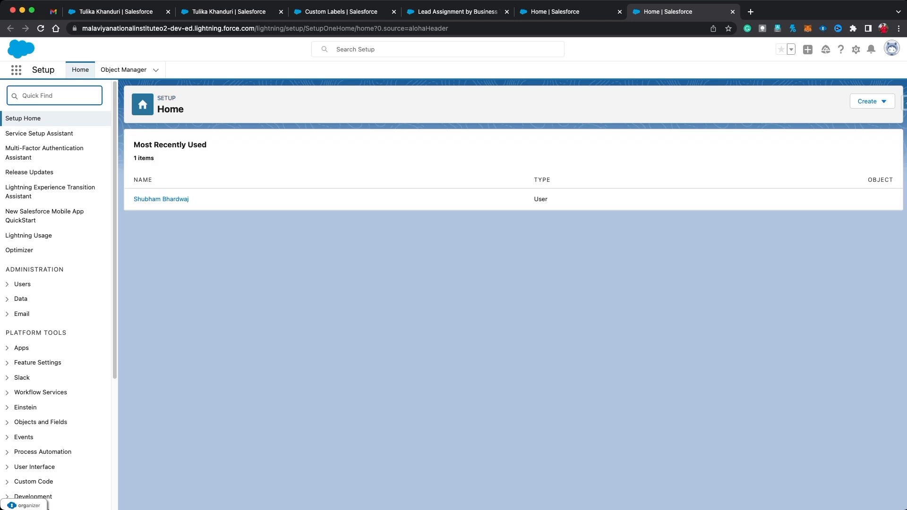
{"action": "type", "text": "FLOWS"}
{"action": "left_click", "coordinate": [33, 134]}
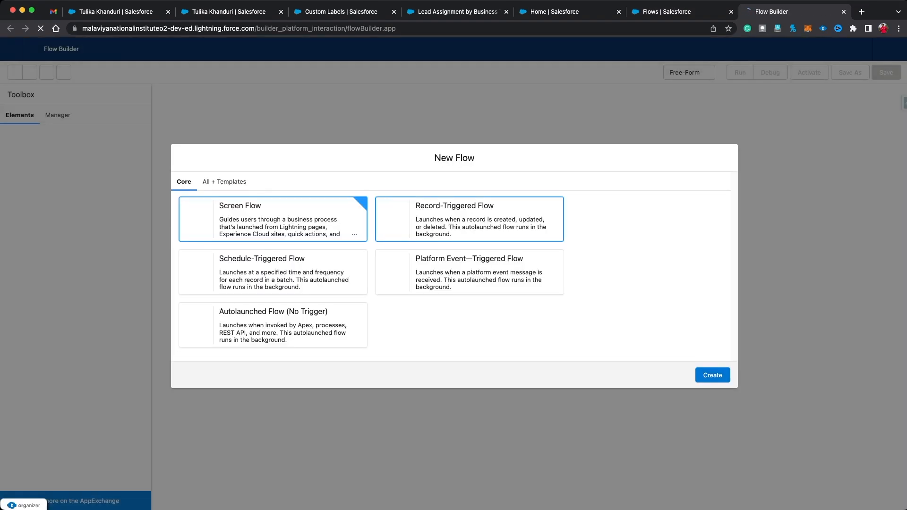
{"action": "left_click", "coordinate": [470, 219]}
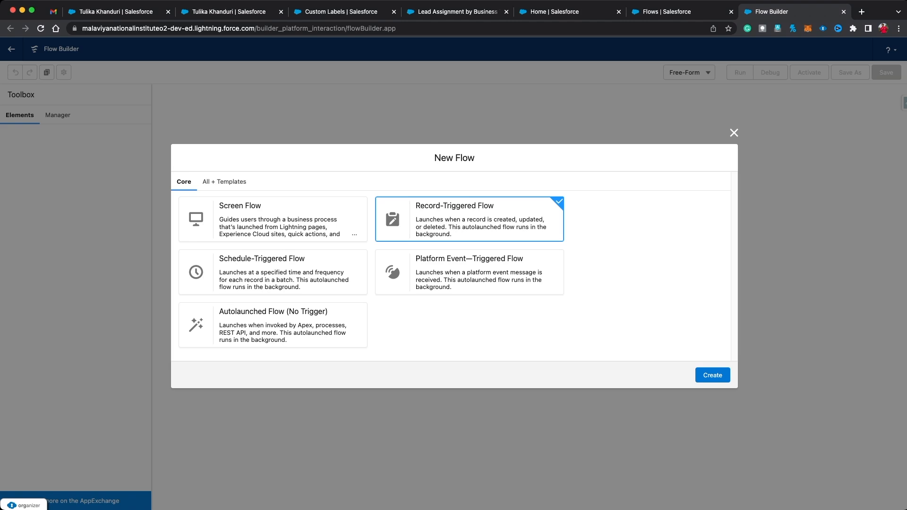
{"action": "left_click", "coordinate": [712, 375]}
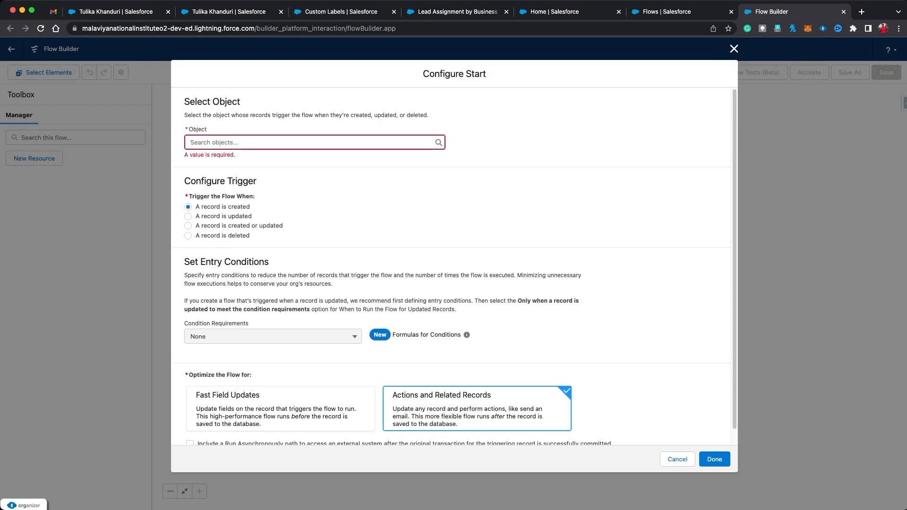
Step: Set Account as the trigger object with a Formula Evaluates to True condition, then go Home
{"action": "left_click_drag", "start_coordinate": [462, 334], "coordinate": [392, 334]}
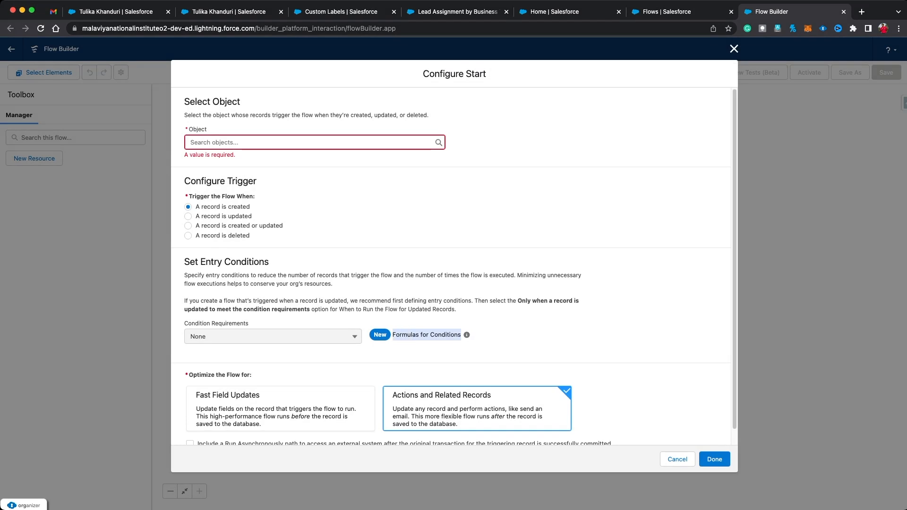
{"action": "left_click", "coordinate": [406, 336]}
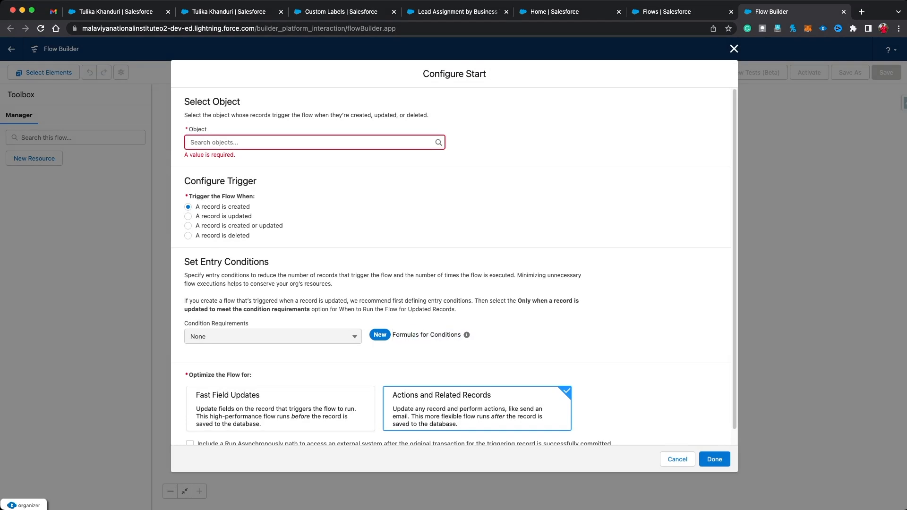
{"action": "left_click", "coordinate": [293, 142]}
{"action": "left_click", "coordinate": [216, 162]}
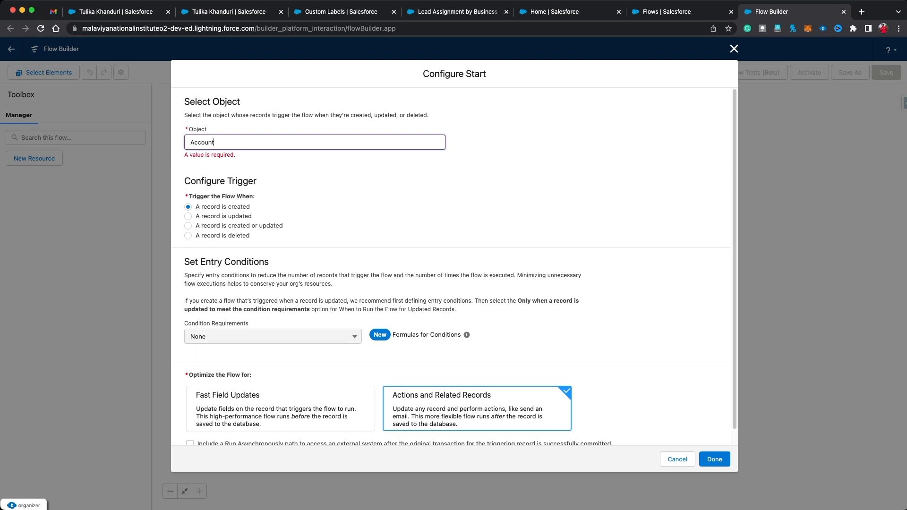
{"action": "left_click", "coordinate": [273, 326]}
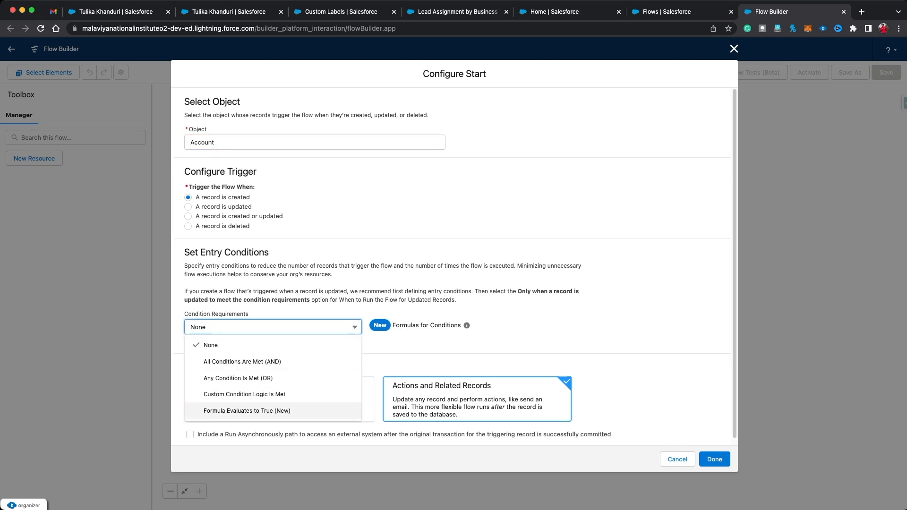
{"action": "key", "text": "Return"}
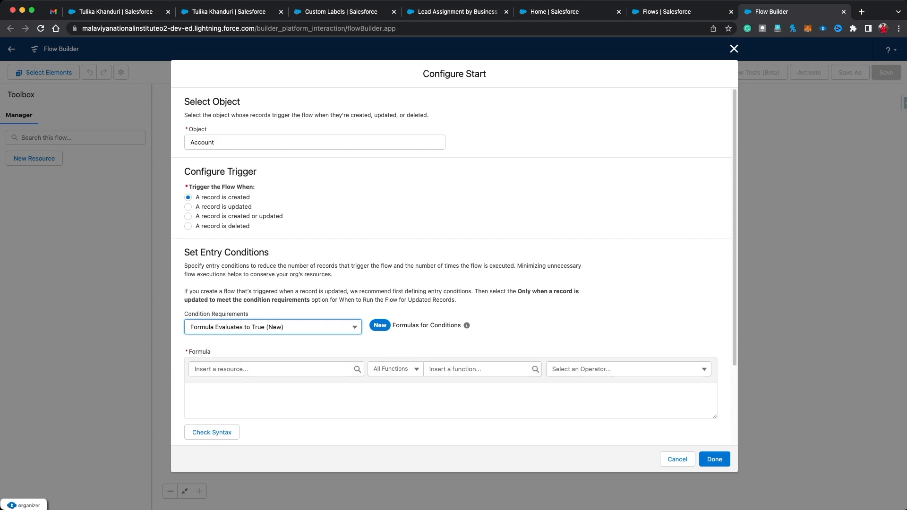
{"action": "scroll", "coordinate": [450, 327], "scroll_direction": "down", "scroll_amount": 1}
{"action": "left_click", "coordinate": [450, 361]}
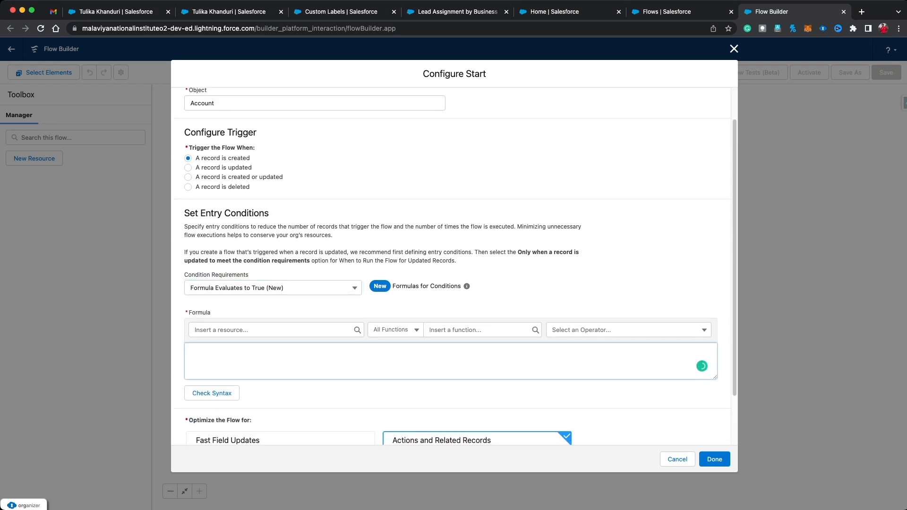
{"action": "type", "text": "is"}
{"action": "key", "text": "BackSpace"}
{"action": "key", "text": "BackSpace"}
{"action": "left_click", "coordinate": [562, 12]}
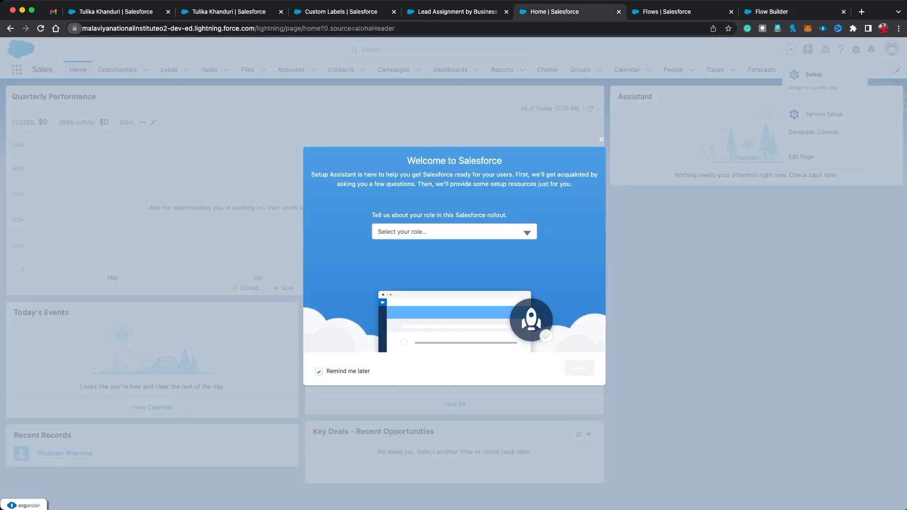
Step: Remove the empty second entry condition from the Lead Assignment flow's start settings
{"action": "left_click", "coordinate": [341, 12]}
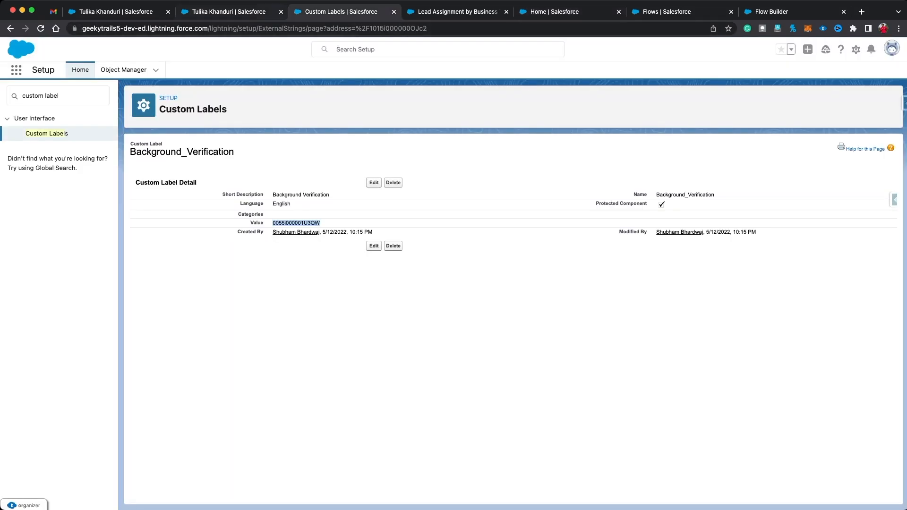
{"action": "left_click", "coordinate": [457, 11]}
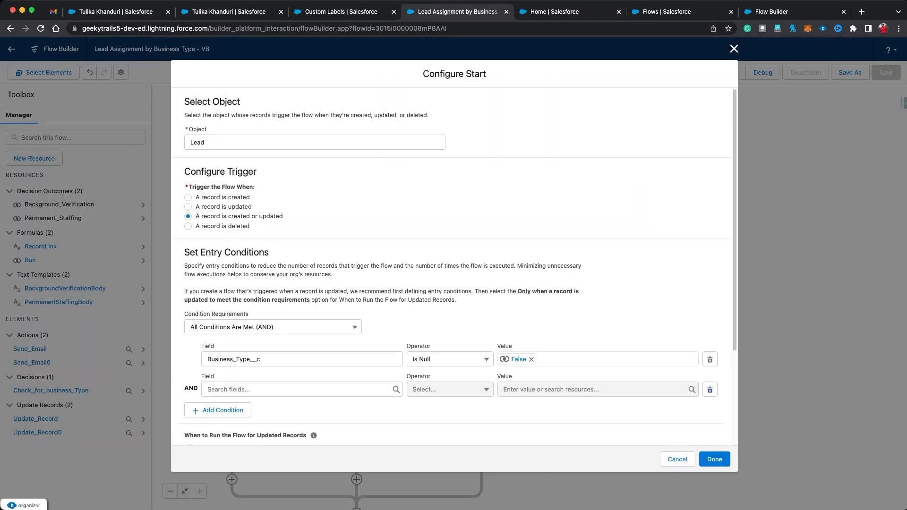
{"action": "left_click", "coordinate": [710, 389]}
{"action": "left_click", "coordinate": [734, 49]}
Step: Add a Run Equals True condition to the Permanent Staffing decision outcome
{"action": "left_click", "coordinate": [357, 325]}
{"action": "left_click", "coordinate": [357, 300]}
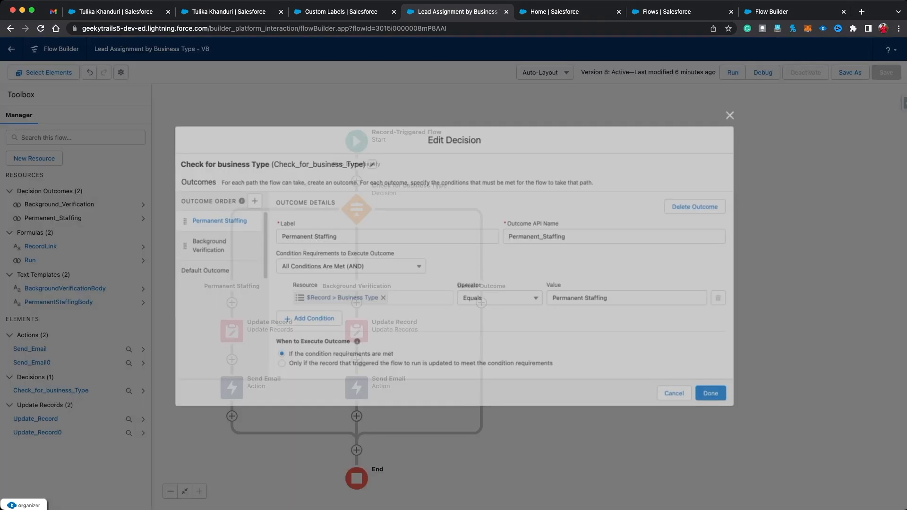
{"action": "left_click", "coordinate": [307, 319]}
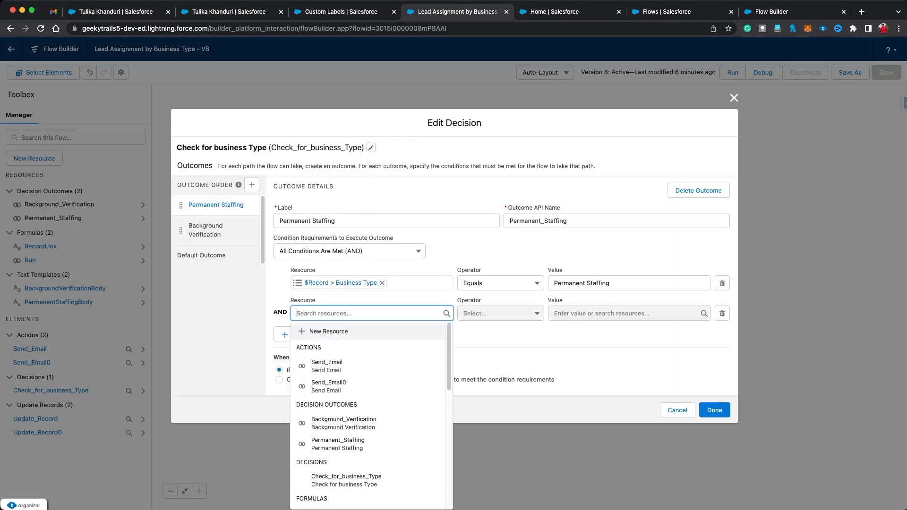
{"action": "type", "text": "RUN"}
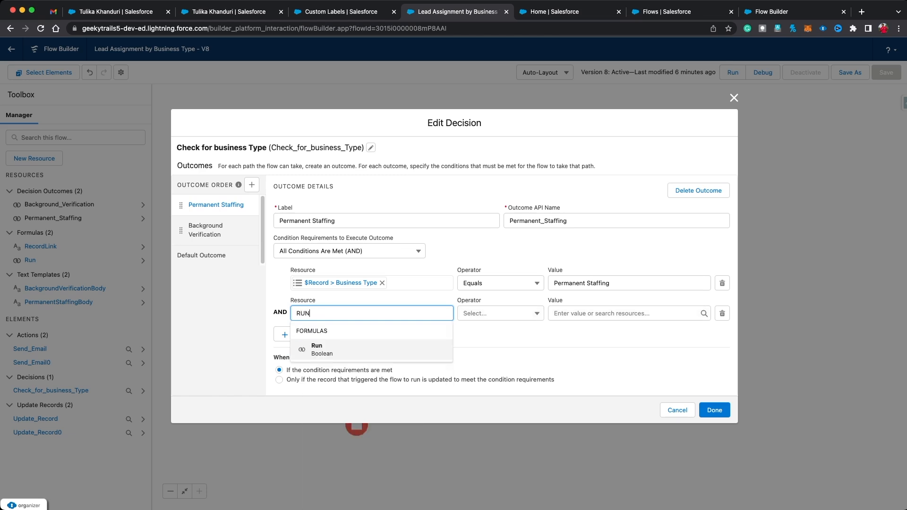
{"action": "left_click", "coordinate": [372, 350]}
{"action": "left_click", "coordinate": [626, 313]}
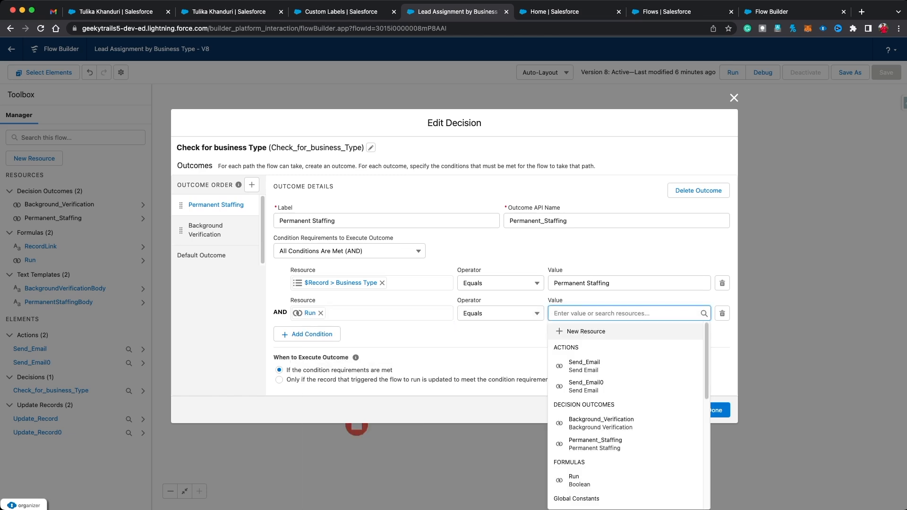
{"action": "type", "text": "TR"}
{"action": "left_click", "coordinate": [628, 350]}
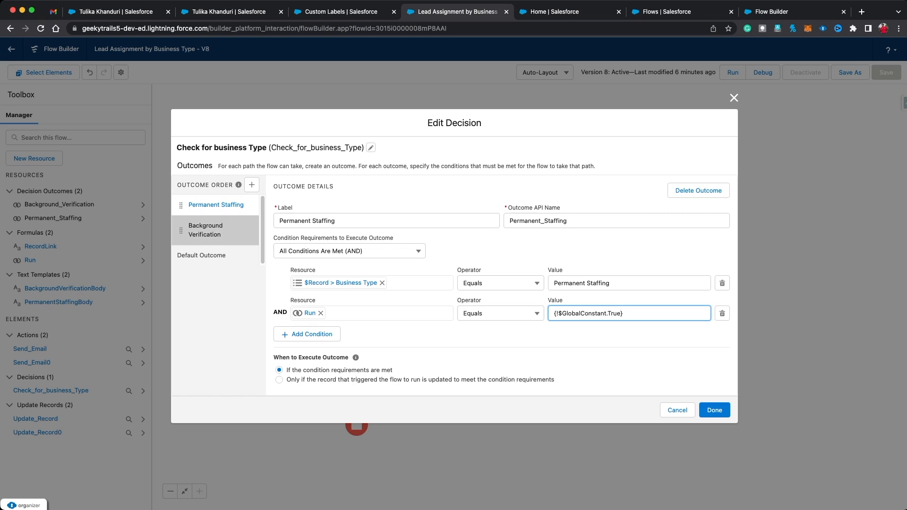
Step: Add Run Equals True to the Background Verification outcome and apply the decision changes
{"action": "left_click", "coordinate": [206, 230]}
{"action": "left_click", "coordinate": [306, 319]}
{"action": "left_click", "coordinate": [354, 313]}
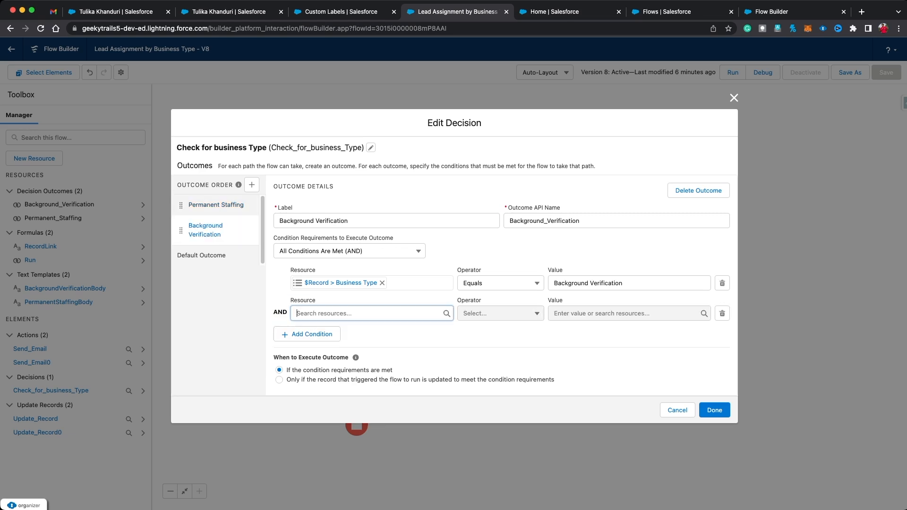
{"action": "type", "text": "RUN"}
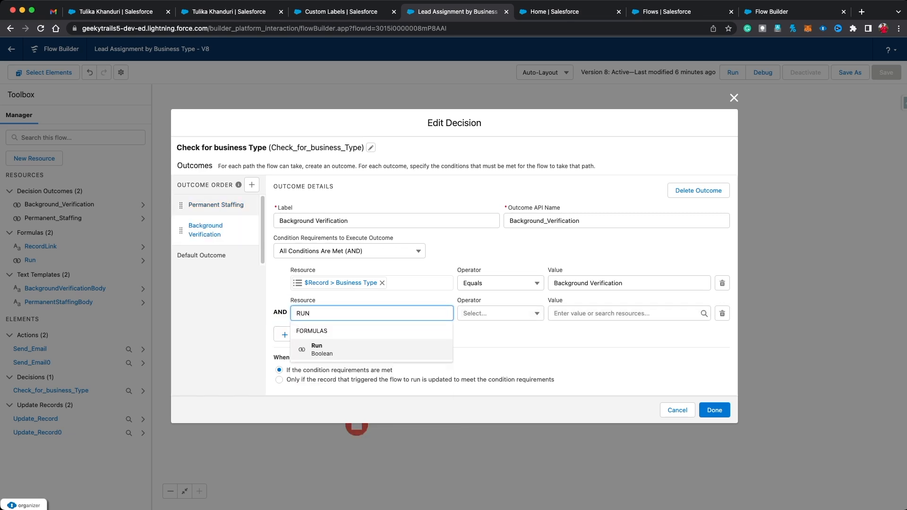
{"action": "left_click", "coordinate": [371, 349]}
{"action": "left_click", "coordinate": [629, 313]}
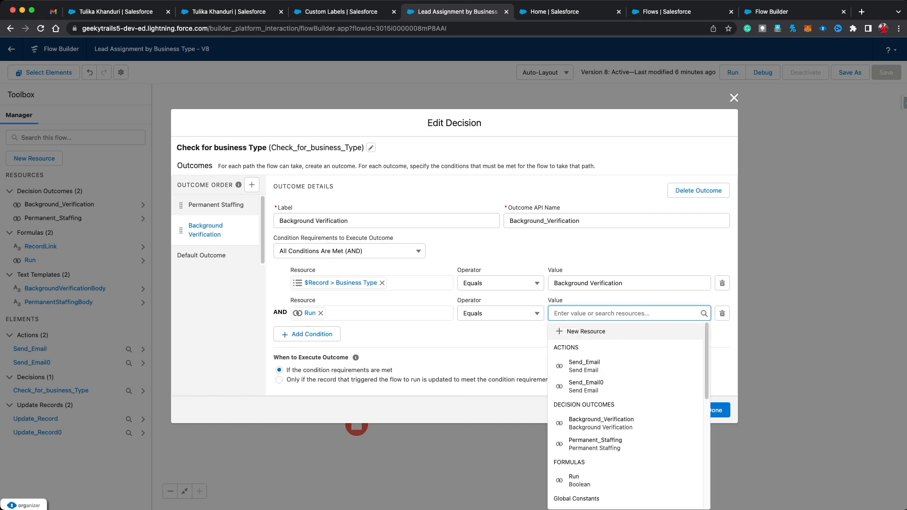
{"action": "type", "text": "TRUE"}
{"action": "left_click", "coordinate": [598, 350]}
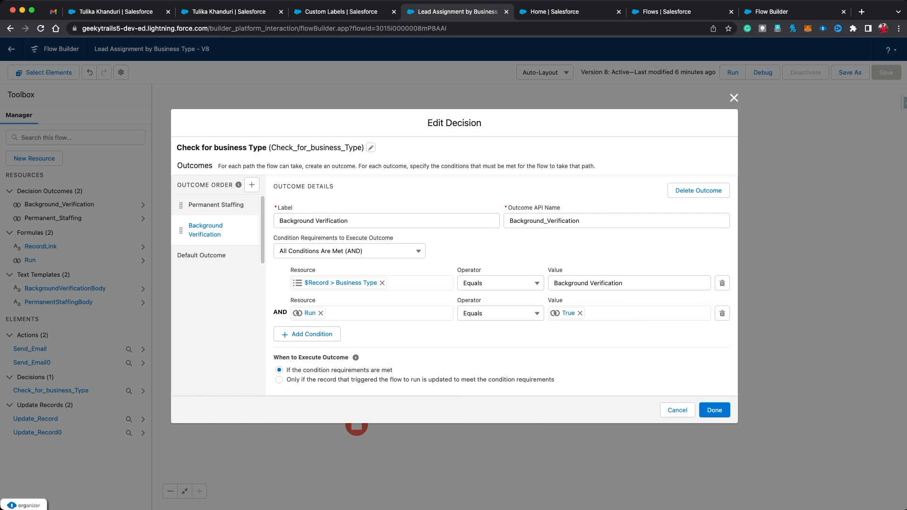
{"action": "left_click", "coordinate": [714, 410]}
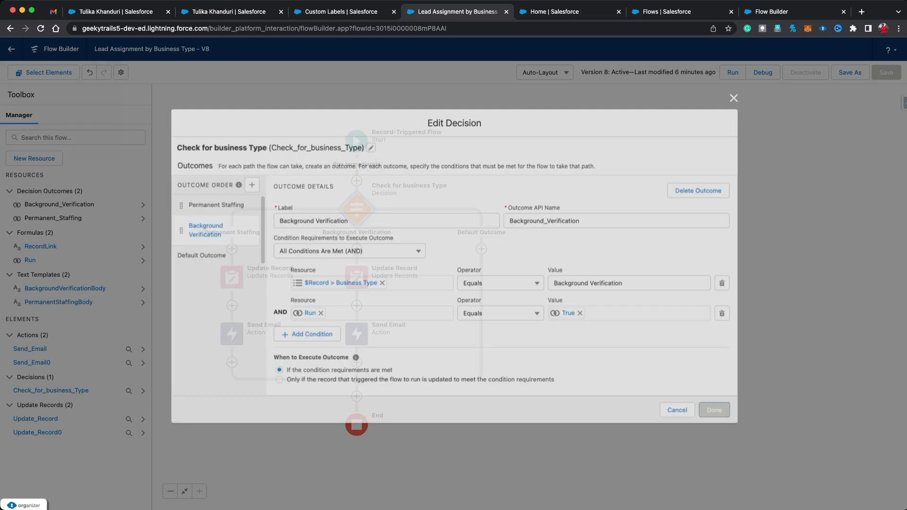
Step: Save the flow as a new version and activate it as Version 9
{"action": "left_click", "coordinate": [849, 72]}
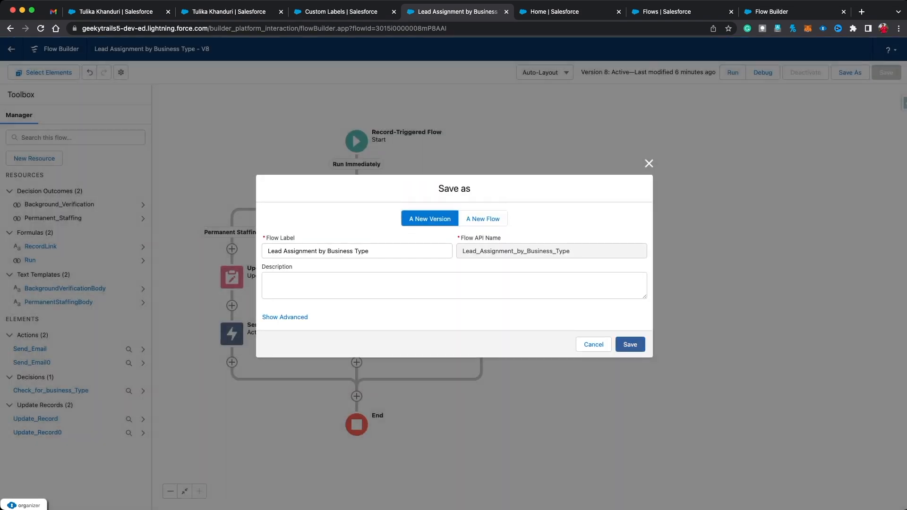
{"action": "left_click", "coordinate": [626, 342]}
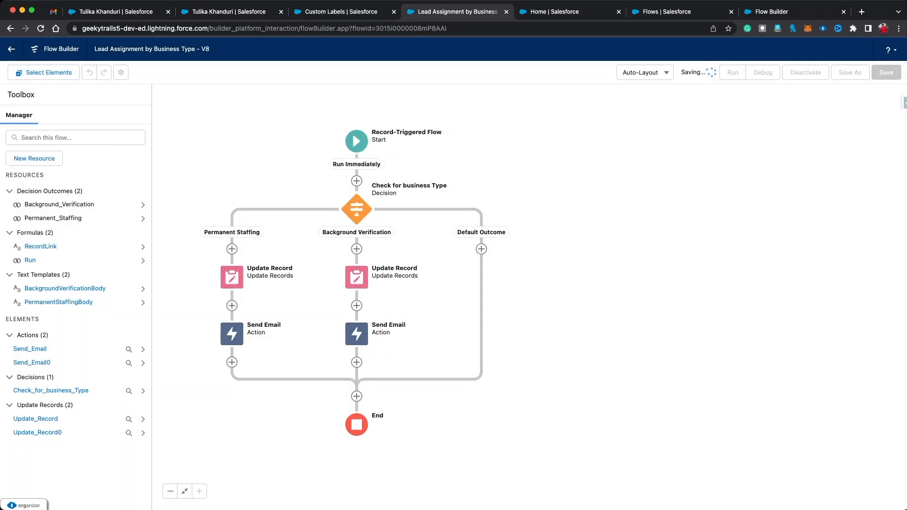
{"action": "left_click", "coordinate": [809, 72]}
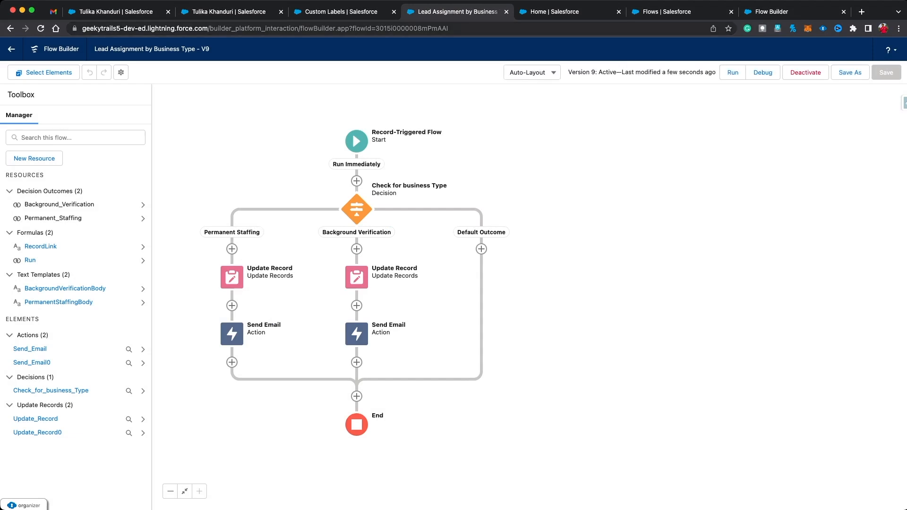
{"action": "left_click", "coordinate": [116, 11]}
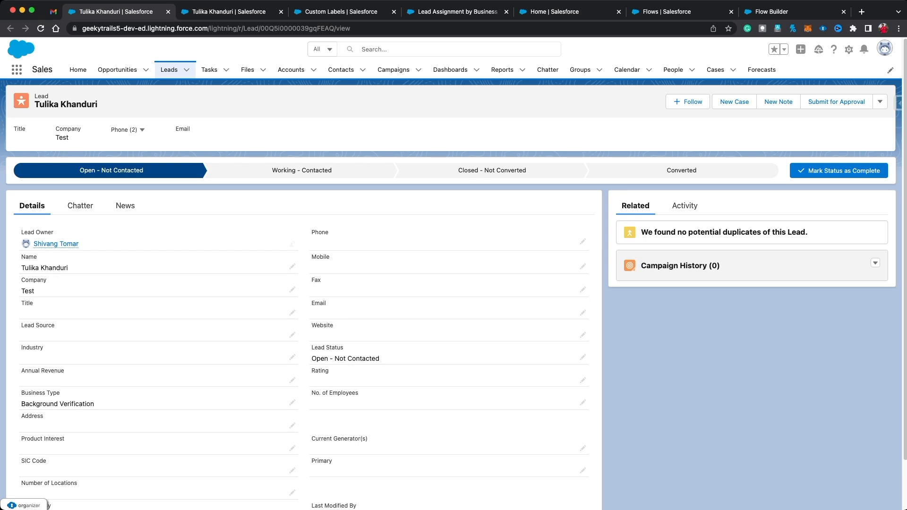
Step: Start a new lead with the contact's first and last name and company Daazeworks
{"action": "left_click", "coordinate": [169, 70]}
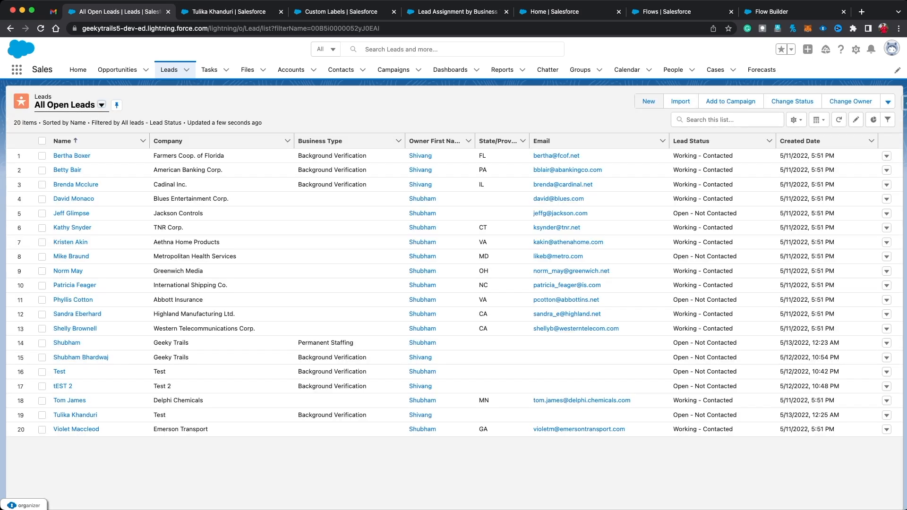
{"action": "left_click", "coordinate": [648, 101]}
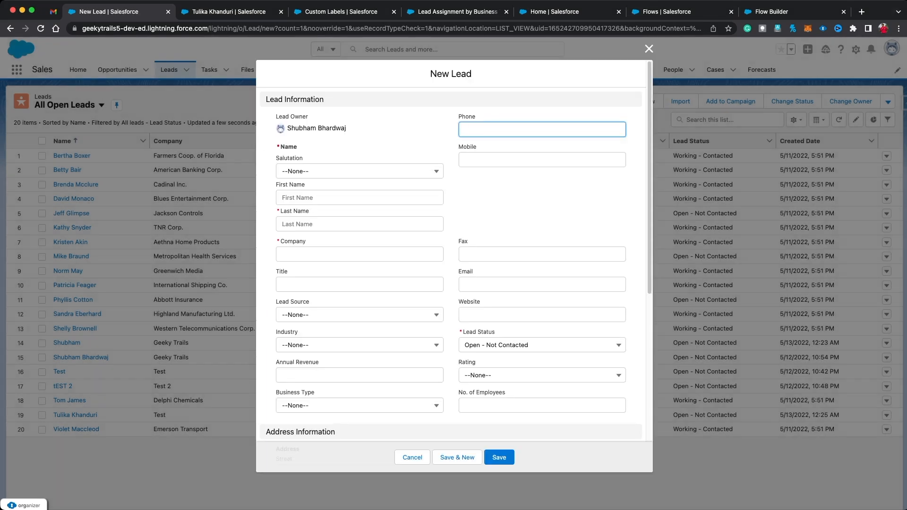
{"action": "left_click", "coordinate": [359, 197]}
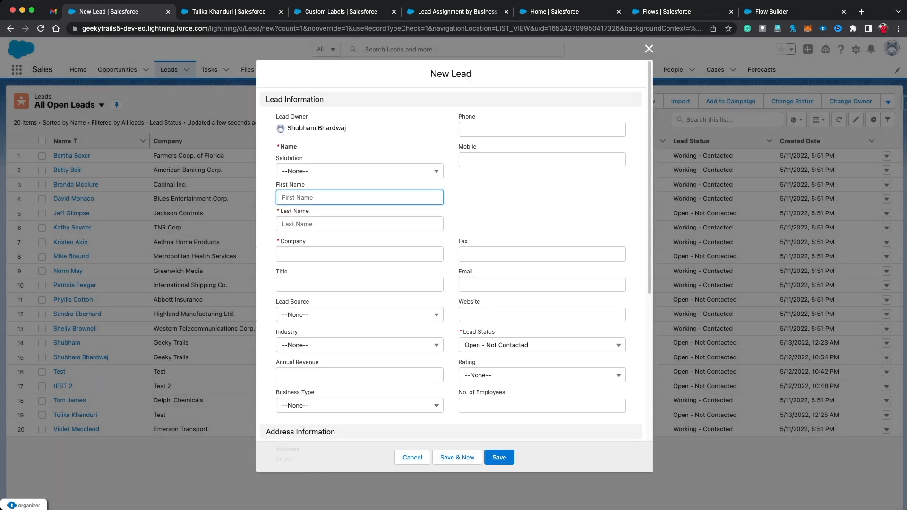
{"action": "key", "text": "Tab"}
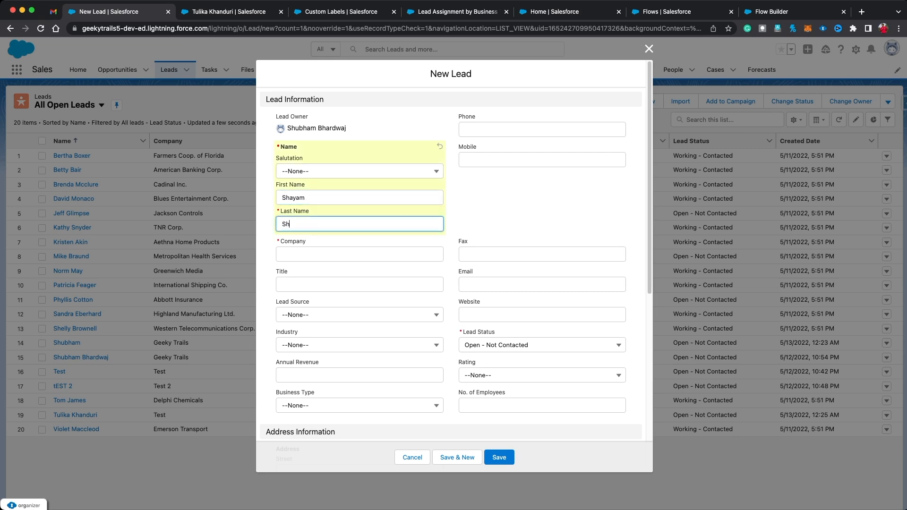
{"action": "key", "text": "Tab"}
{"action": "type", "text": "Daazeworks"}
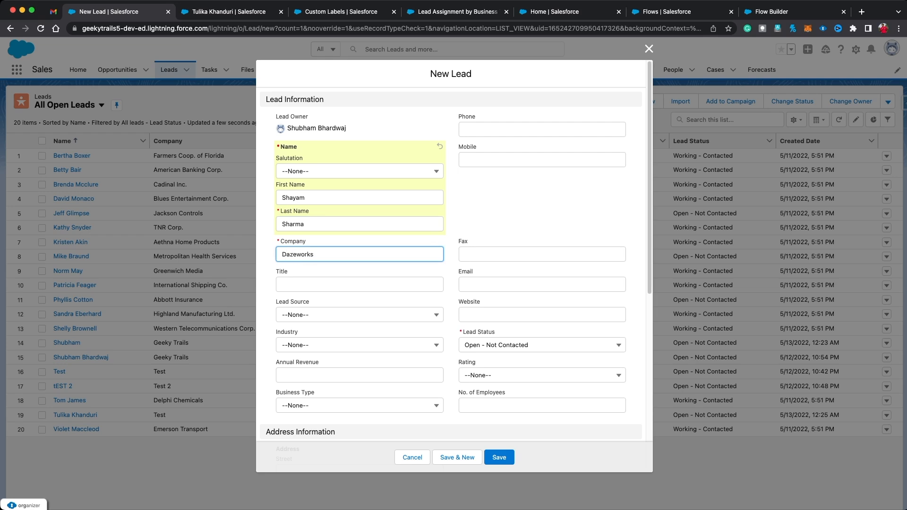
{"action": "key", "text": "Tab"}
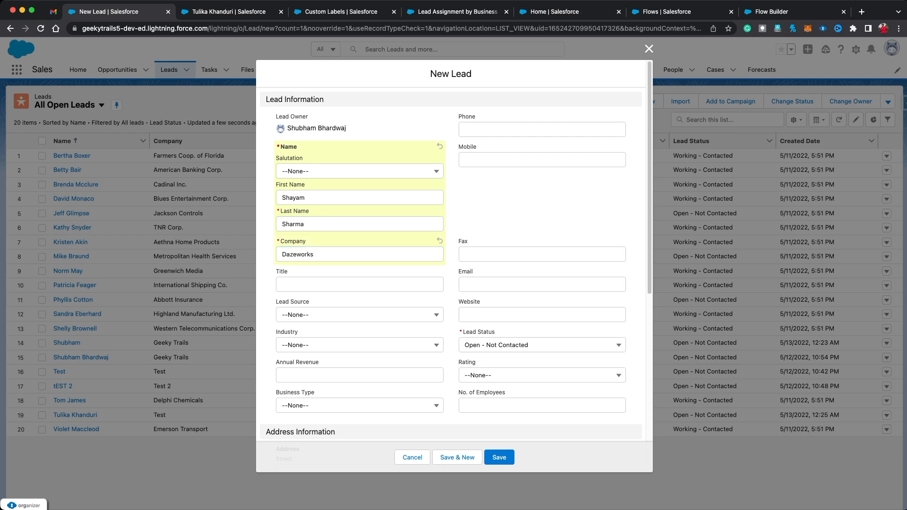
Step: Set Business Type to Background Verification and save the lead
{"action": "left_click", "coordinate": [359, 406]}
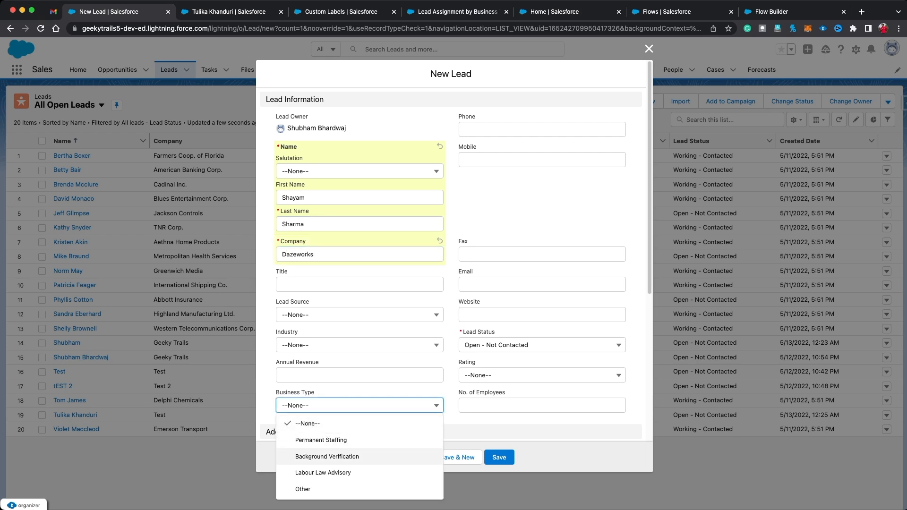
{"action": "key", "text": "Return"}
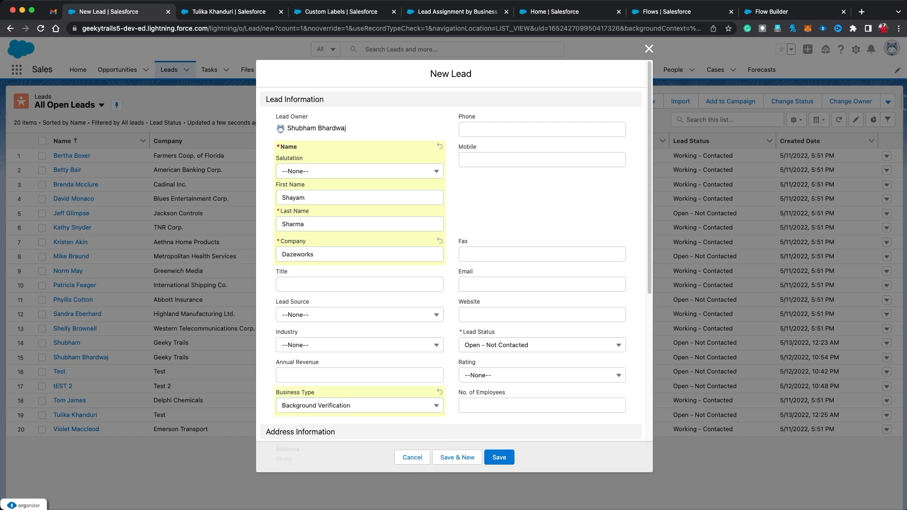
{"action": "scroll", "coordinate": [453, 283], "scroll_direction": "down", "scroll_amount": 2}
{"action": "left_click", "coordinate": [498, 457]}
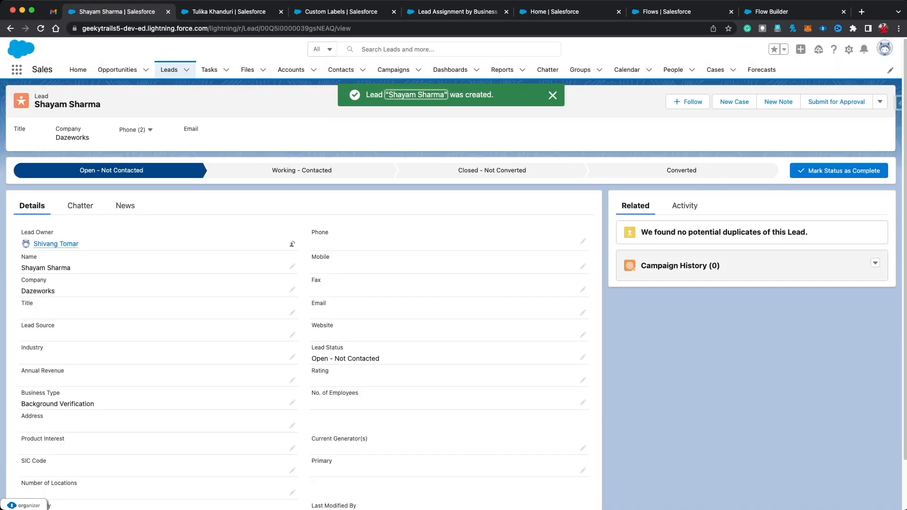
Step: Read the new assignment email in Gmail, then return to All Open Leads
{"action": "scroll", "coordinate": [292, 335], "scroll_direction": "down", "scroll_amount": 2}
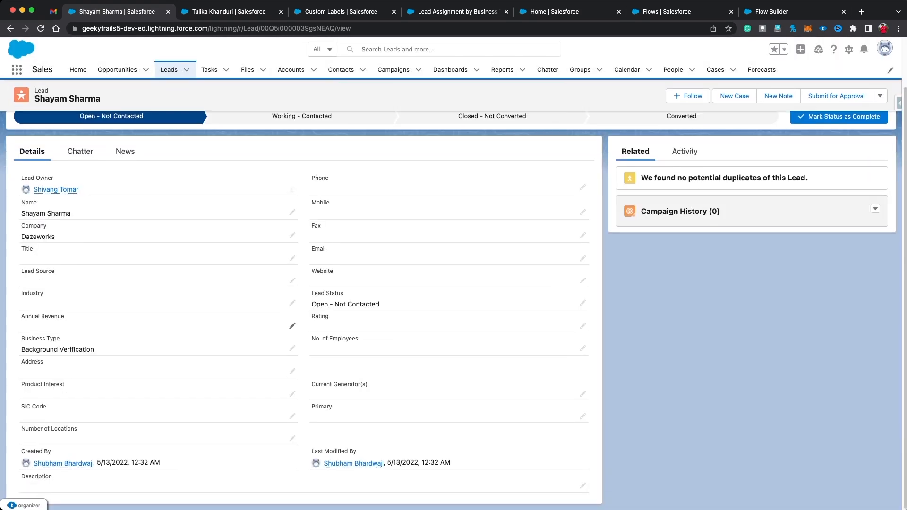
{"action": "left_click", "coordinate": [54, 11]}
{"action": "left_click", "coordinate": [133, 78]}
{"action": "left_click", "coordinate": [284, 126]}
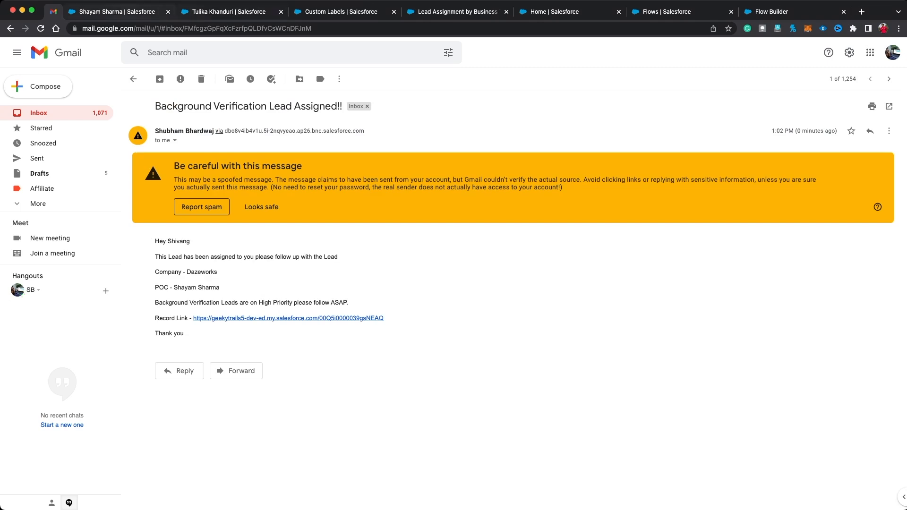
{"action": "left_click", "coordinate": [117, 12]}
{"action": "left_click", "coordinate": [169, 70]}
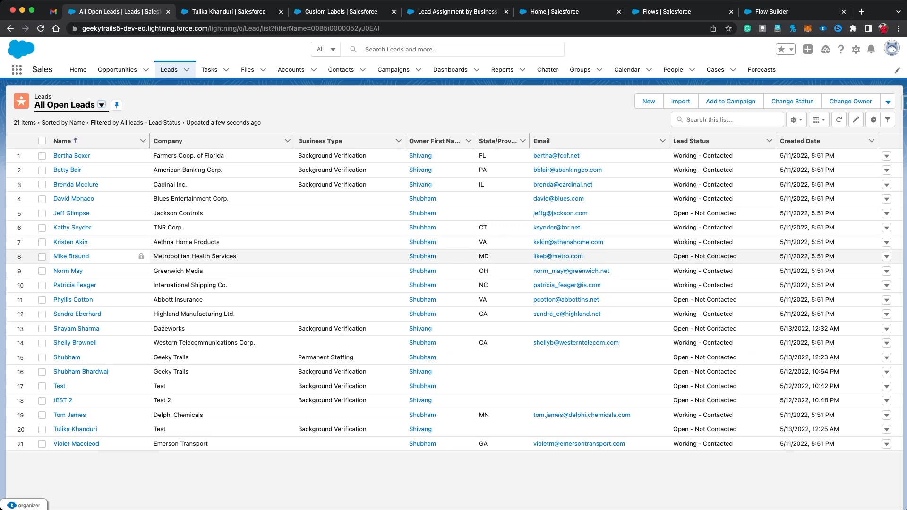
Step: Open the Geeky Trails lead, then return to the open leads list without changes
{"action": "left_click", "coordinate": [66, 357]}
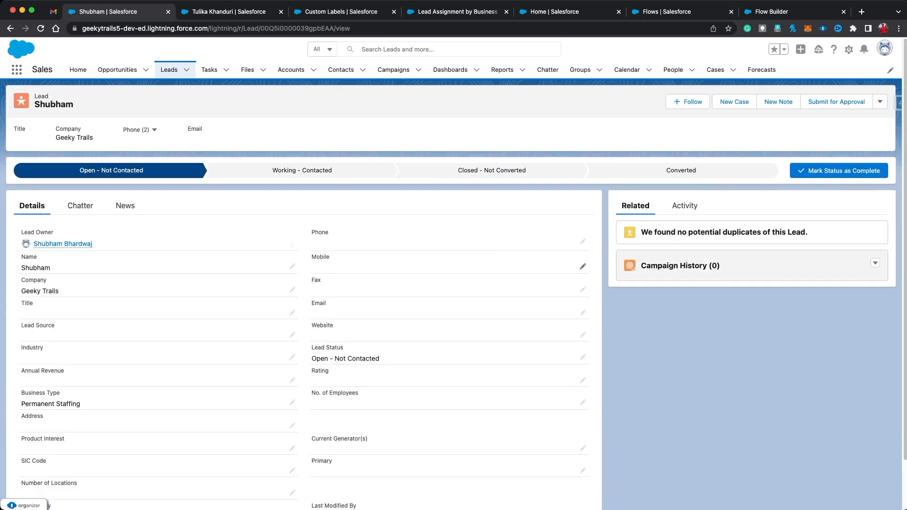
{"action": "left_click", "coordinate": [582, 267]}
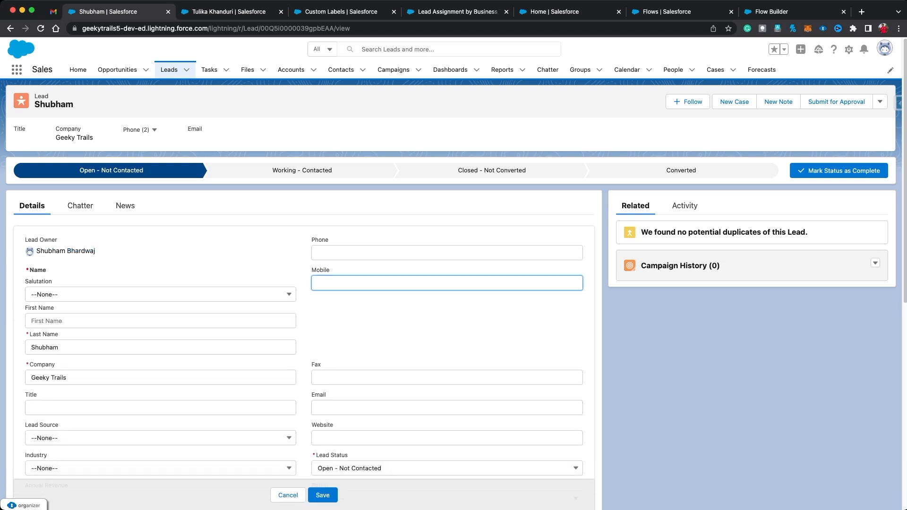
{"action": "left_click", "coordinate": [10, 28]}
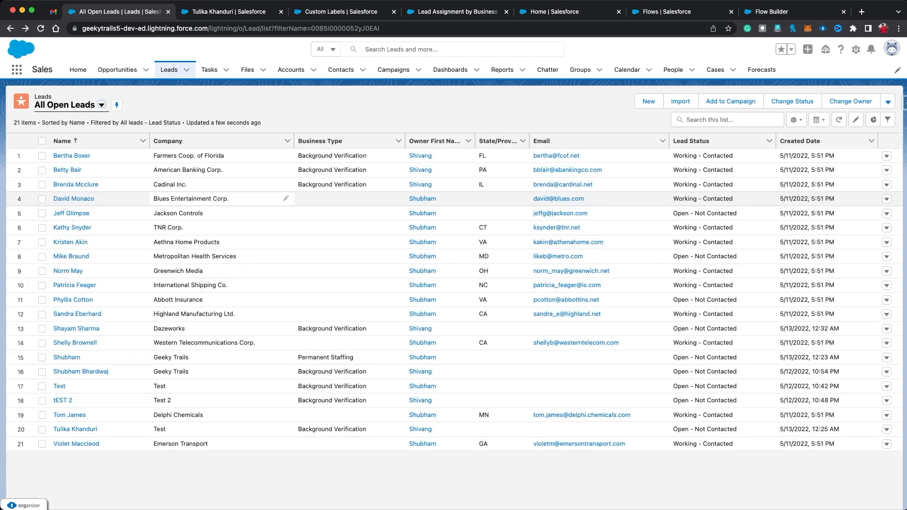
Step: Change Farmers Coop. of Florida's No. of Employees from 34 to 35, then check Gmail
{"action": "left_click", "coordinate": [72, 156]}
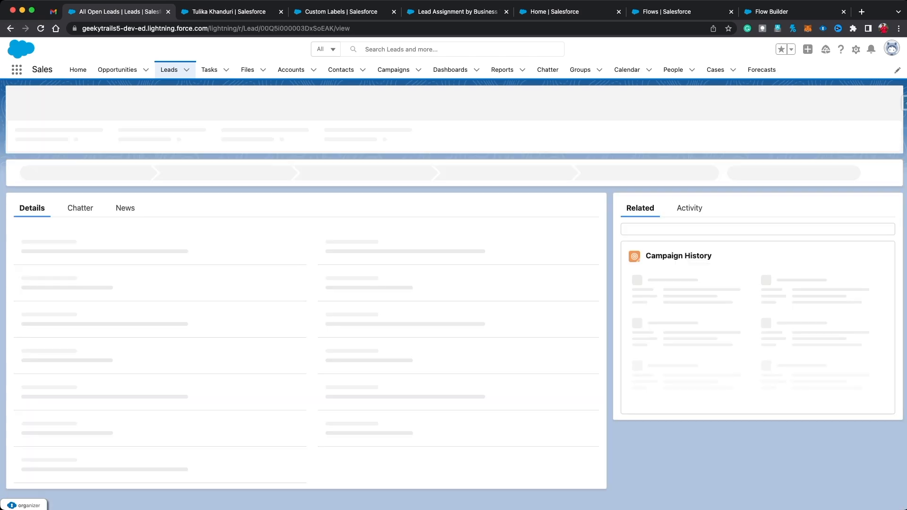
{"action": "scroll", "coordinate": [188, 308], "scroll_direction": "down", "scroll_amount": 2}
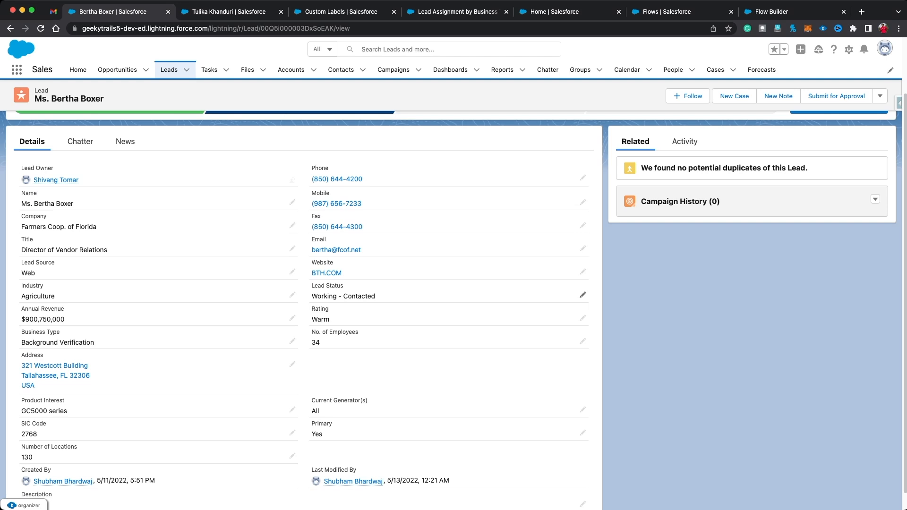
{"action": "left_click", "coordinate": [582, 341]}
{"action": "key", "text": "BackSpace"}
{"action": "type", "text": "5"}
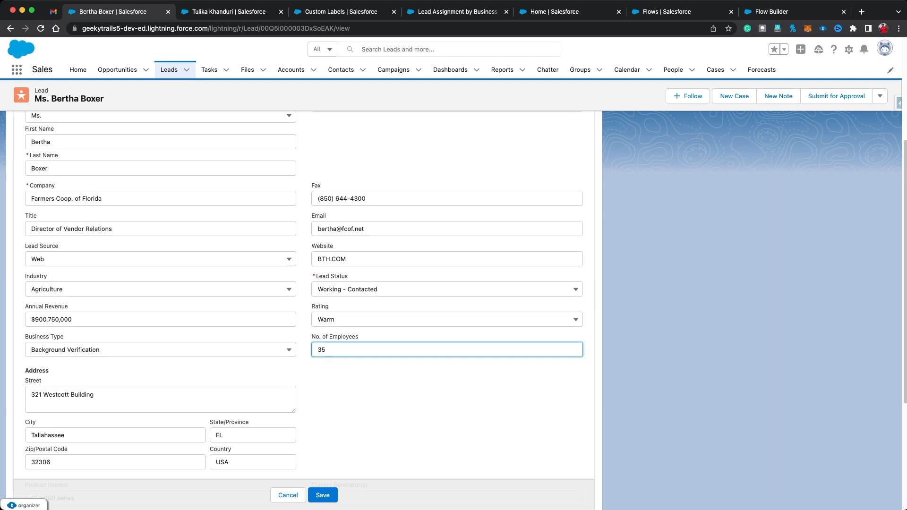
{"action": "key", "text": "Return"}
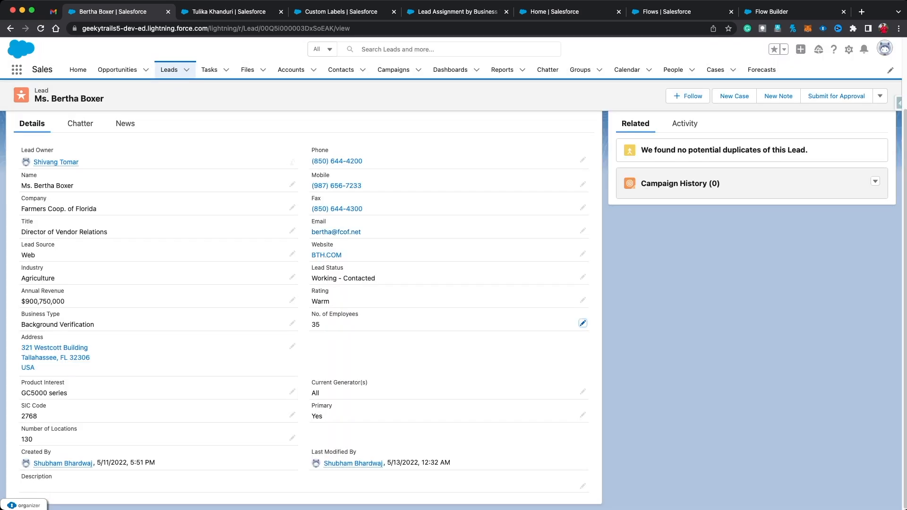
{"action": "left_click", "coordinate": [53, 11]}
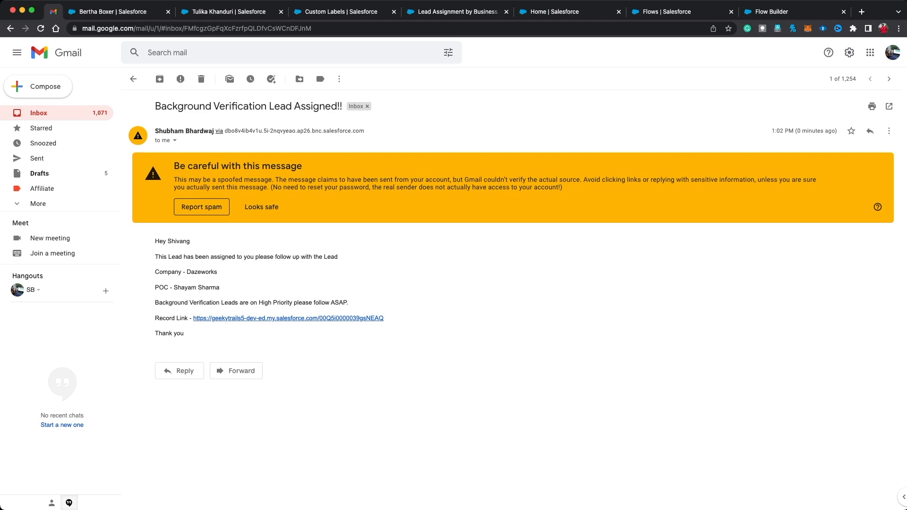
Step: Refresh the Gmail inbox three times for new mail, then reopen the Test lead's record
{"action": "left_click", "coordinate": [133, 78]}
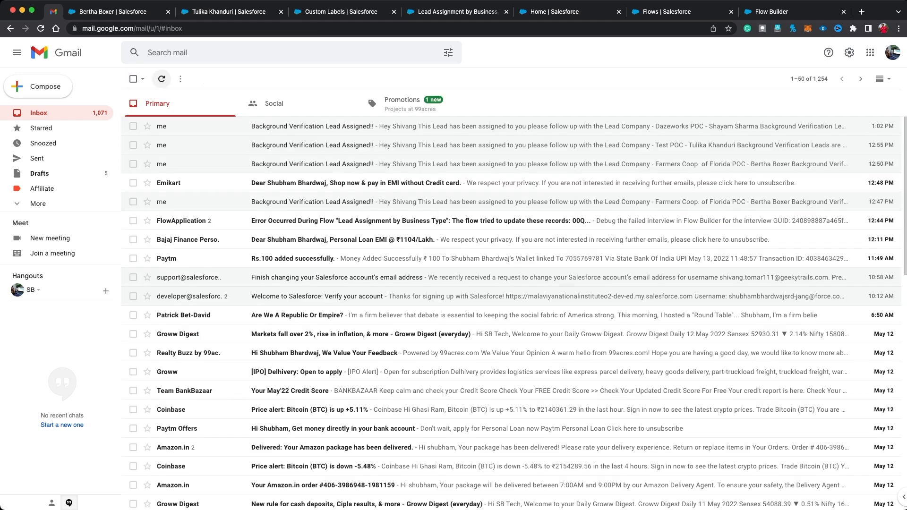
{"action": "left_click", "coordinate": [161, 79]}
{"action": "left_click", "coordinate": [161, 79]}
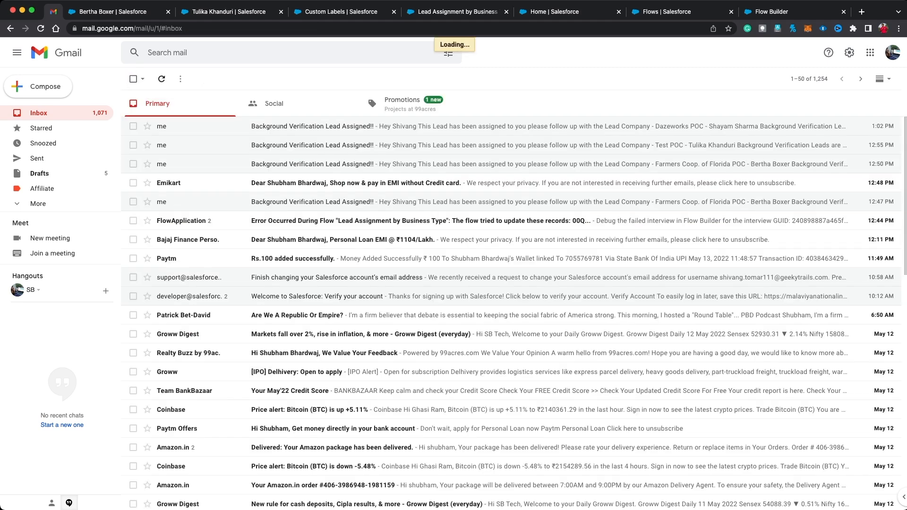
{"action": "left_click", "coordinate": [162, 79]}
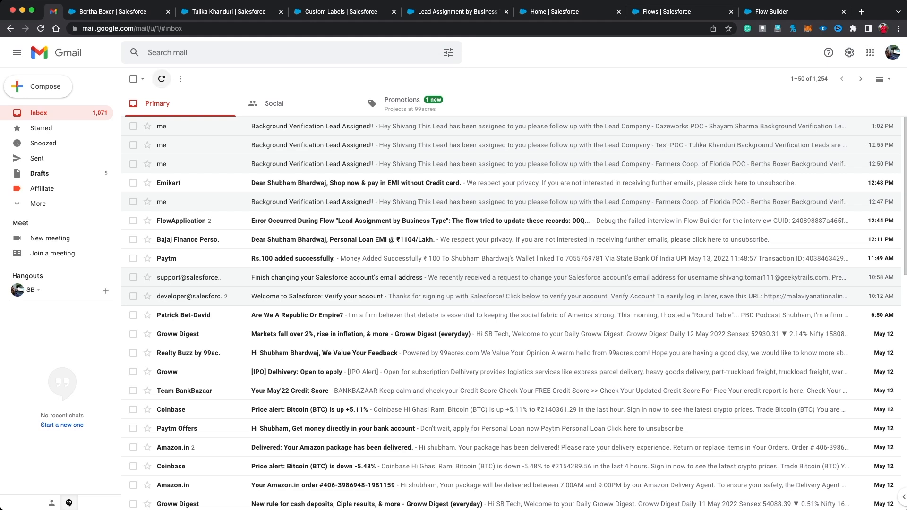
{"action": "left_click", "coordinate": [140, 11]}
{"action": "left_click", "coordinate": [229, 12]}
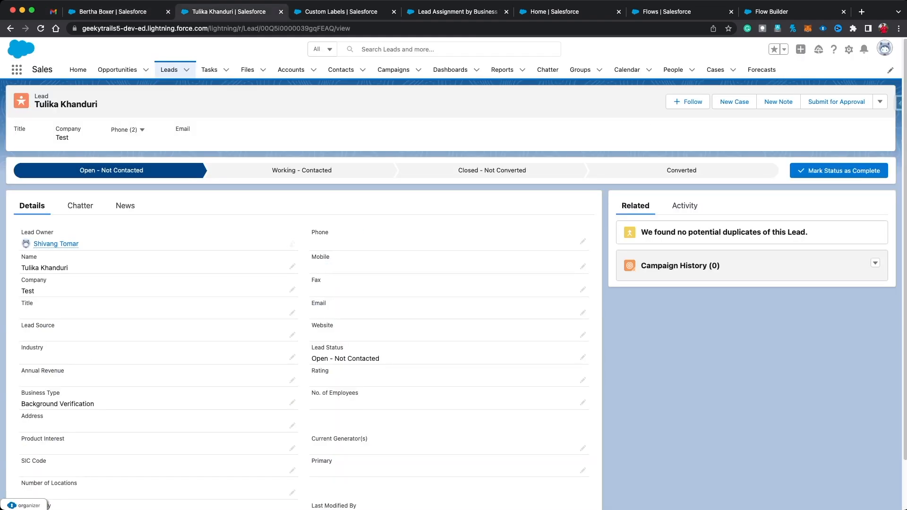
Step: Open the Geeky Trails lead from the list of all open leads
{"action": "scroll", "coordinate": [293, 402], "scroll_direction": "down", "scroll_amount": 1}
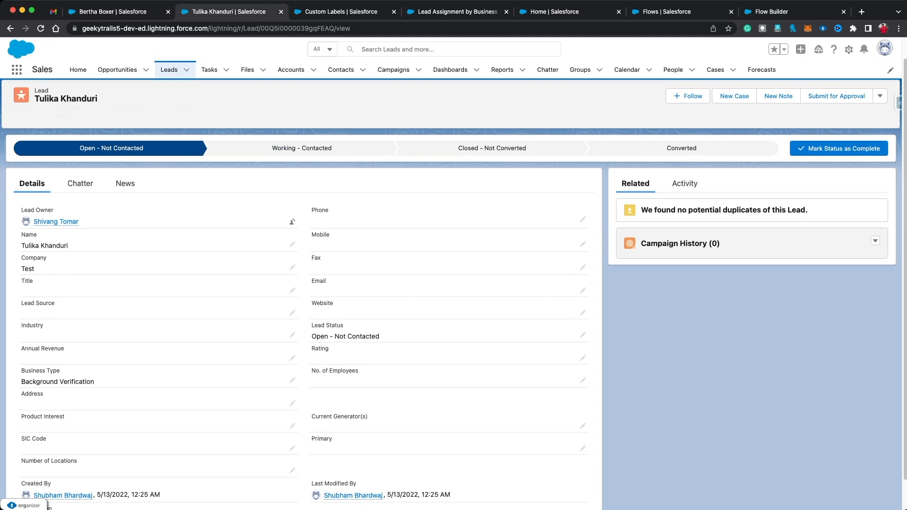
{"action": "left_click", "coordinate": [169, 69]}
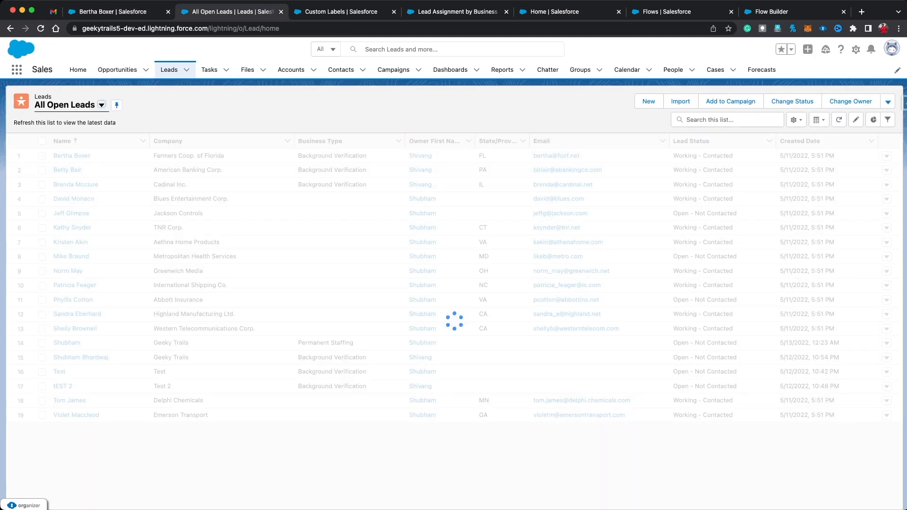
{"action": "left_click", "coordinate": [66, 358]}
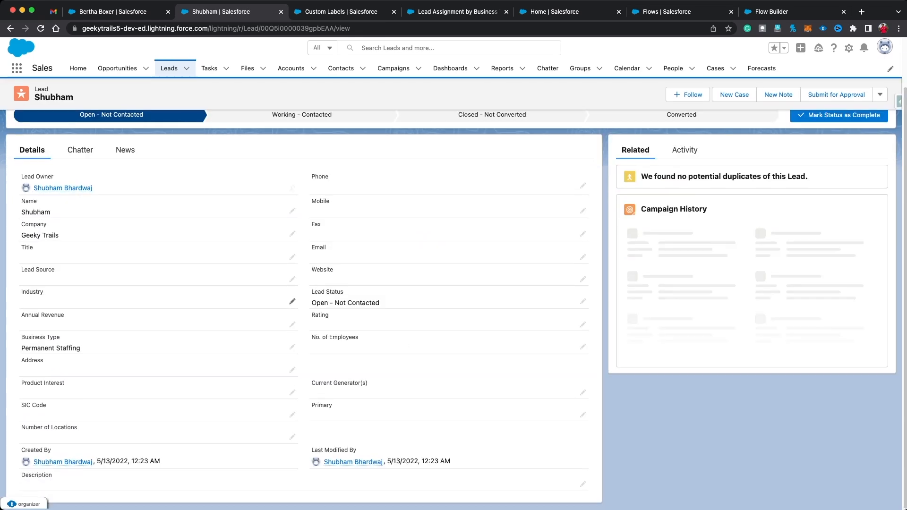
Step: Change the lead's Business Type from Permanent Staffing to Background Verification, save, and check Gmail
{"action": "left_click", "coordinate": [293, 347]}
{"action": "left_click", "coordinate": [108, 358]}
{"action": "left_click", "coordinate": [87, 408]}
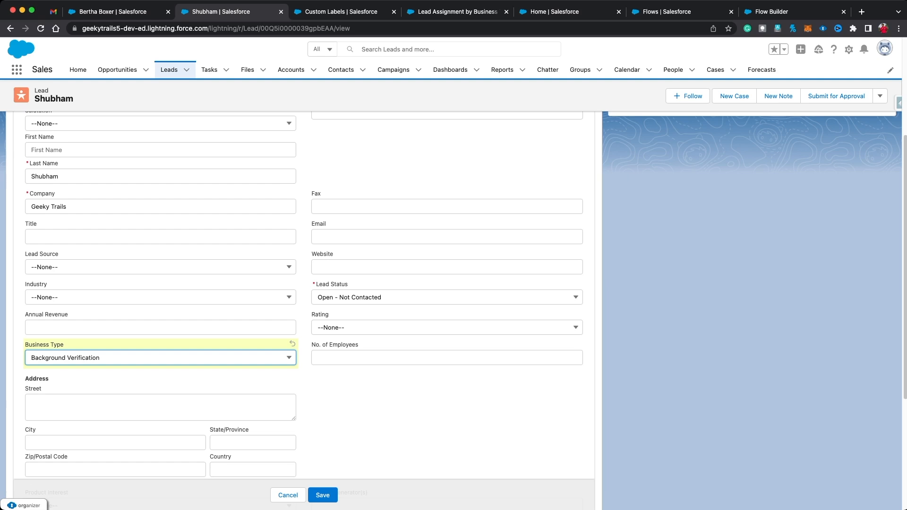
{"action": "left_click", "coordinate": [323, 495]}
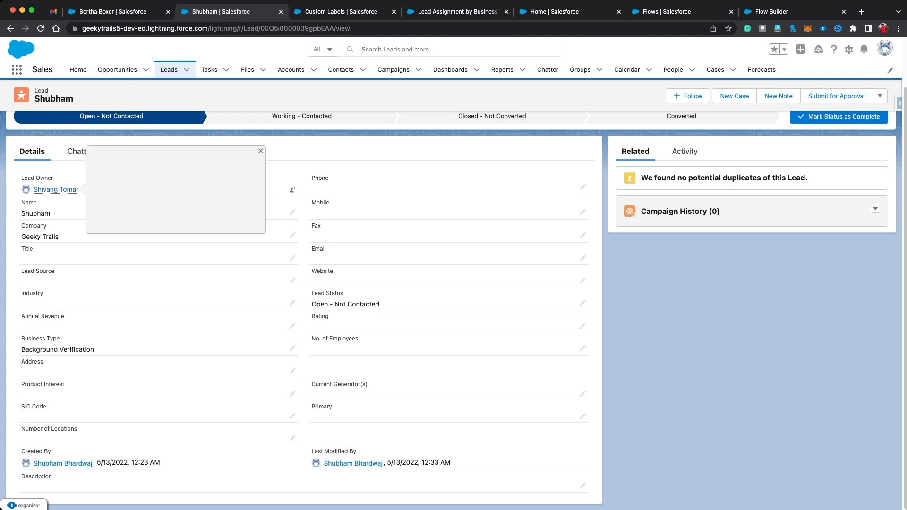
{"action": "left_click", "coordinate": [53, 12]}
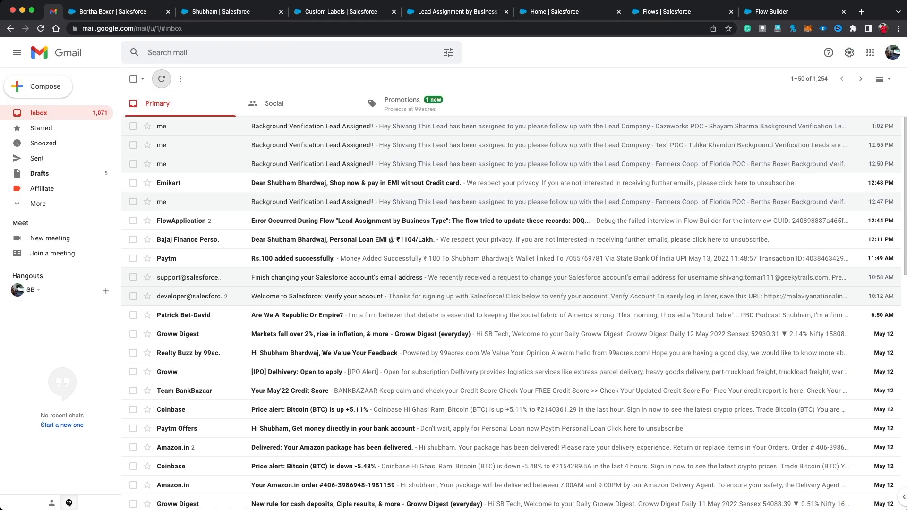
Step: Refresh the inbox, read the new 1:03 PM Geeky Trails assignment email, then return to Salesforce
{"action": "left_click", "coordinate": [161, 79]}
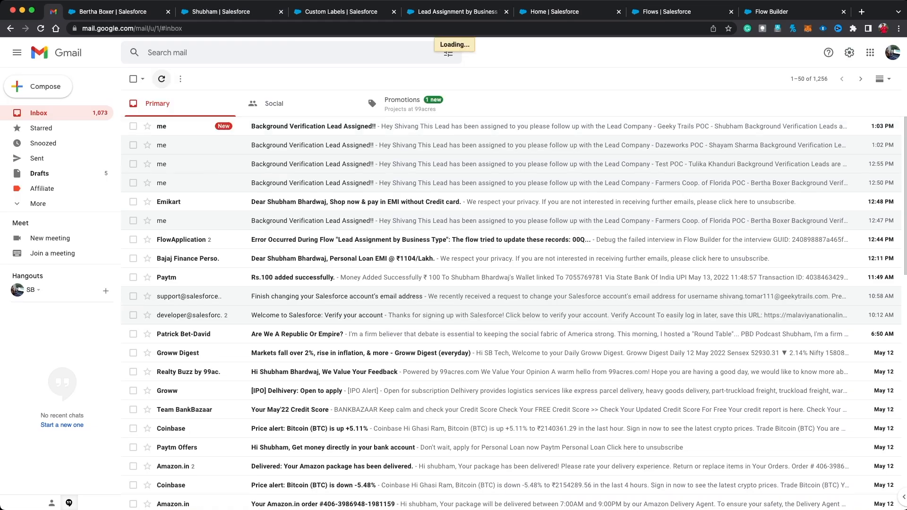
{"action": "left_click", "coordinate": [303, 126]}
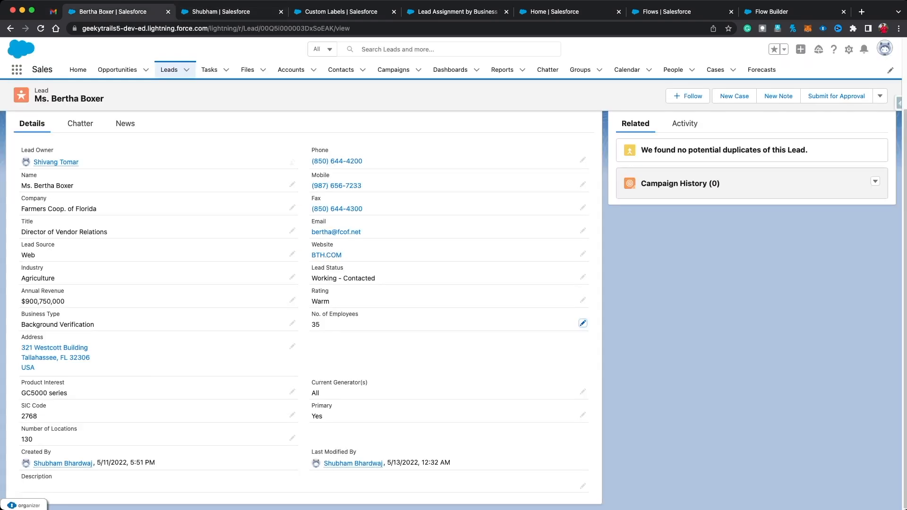
{"action": "left_click", "coordinate": [113, 11]}
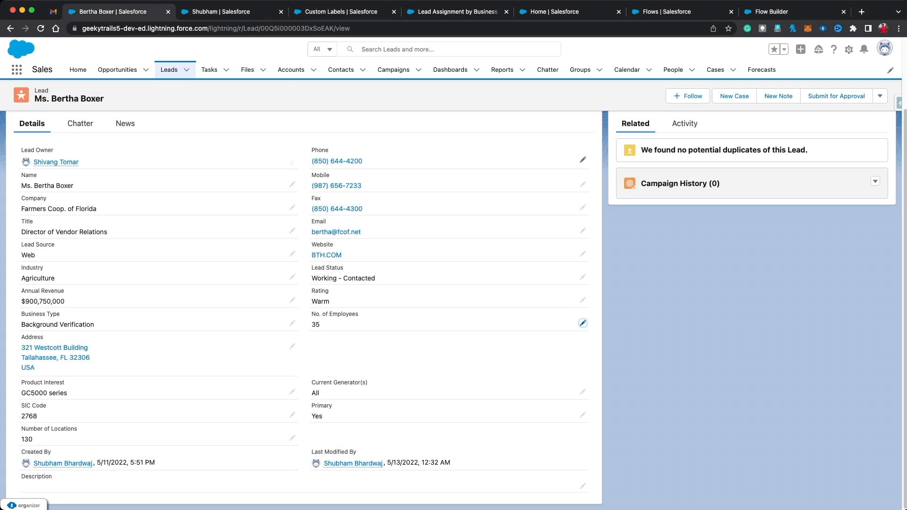